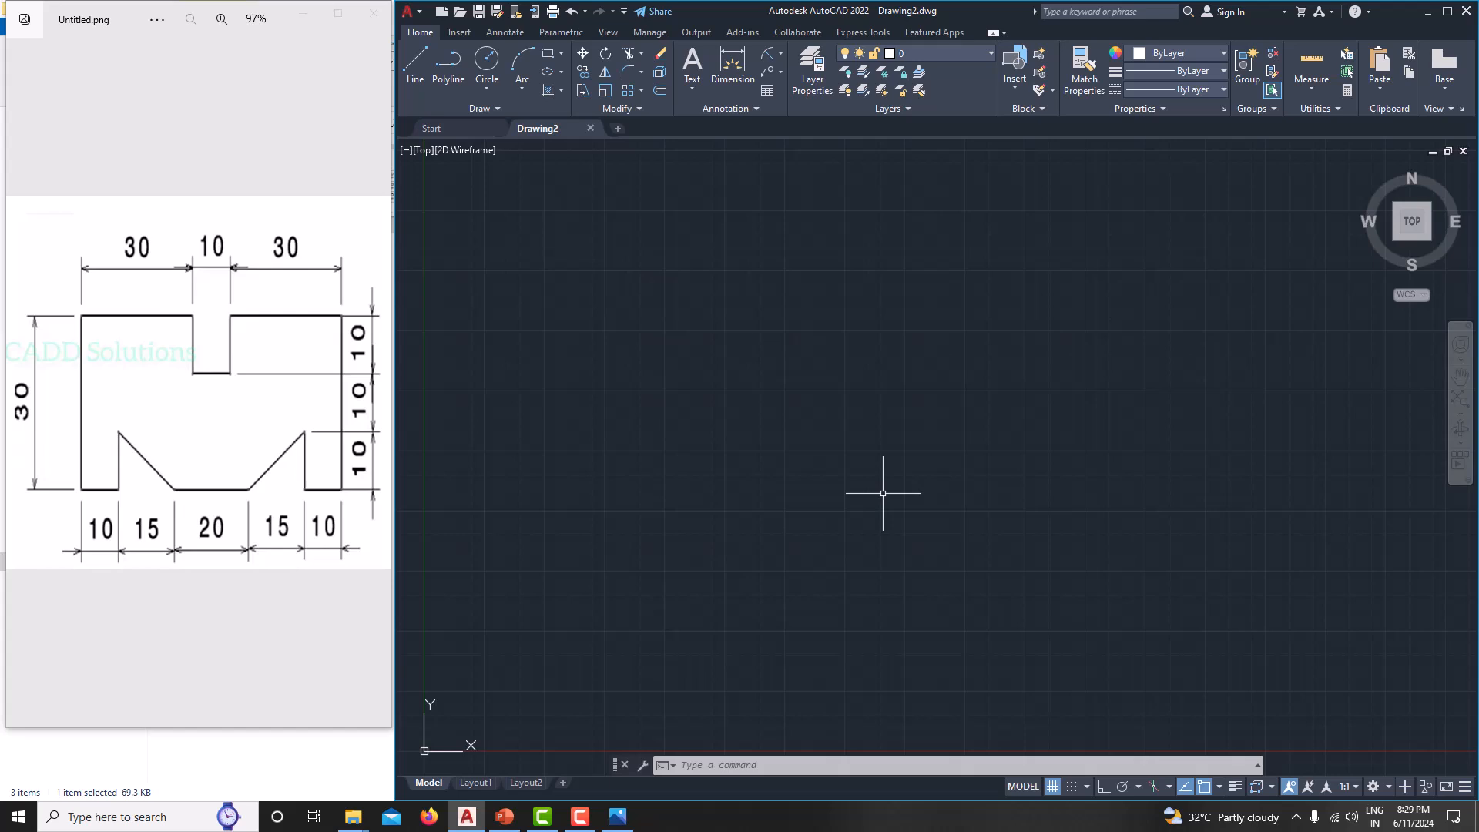
Step: Configure the drawing units with a decimal length precision of 0 and an insertion scale in millimeters
text(UNITS)
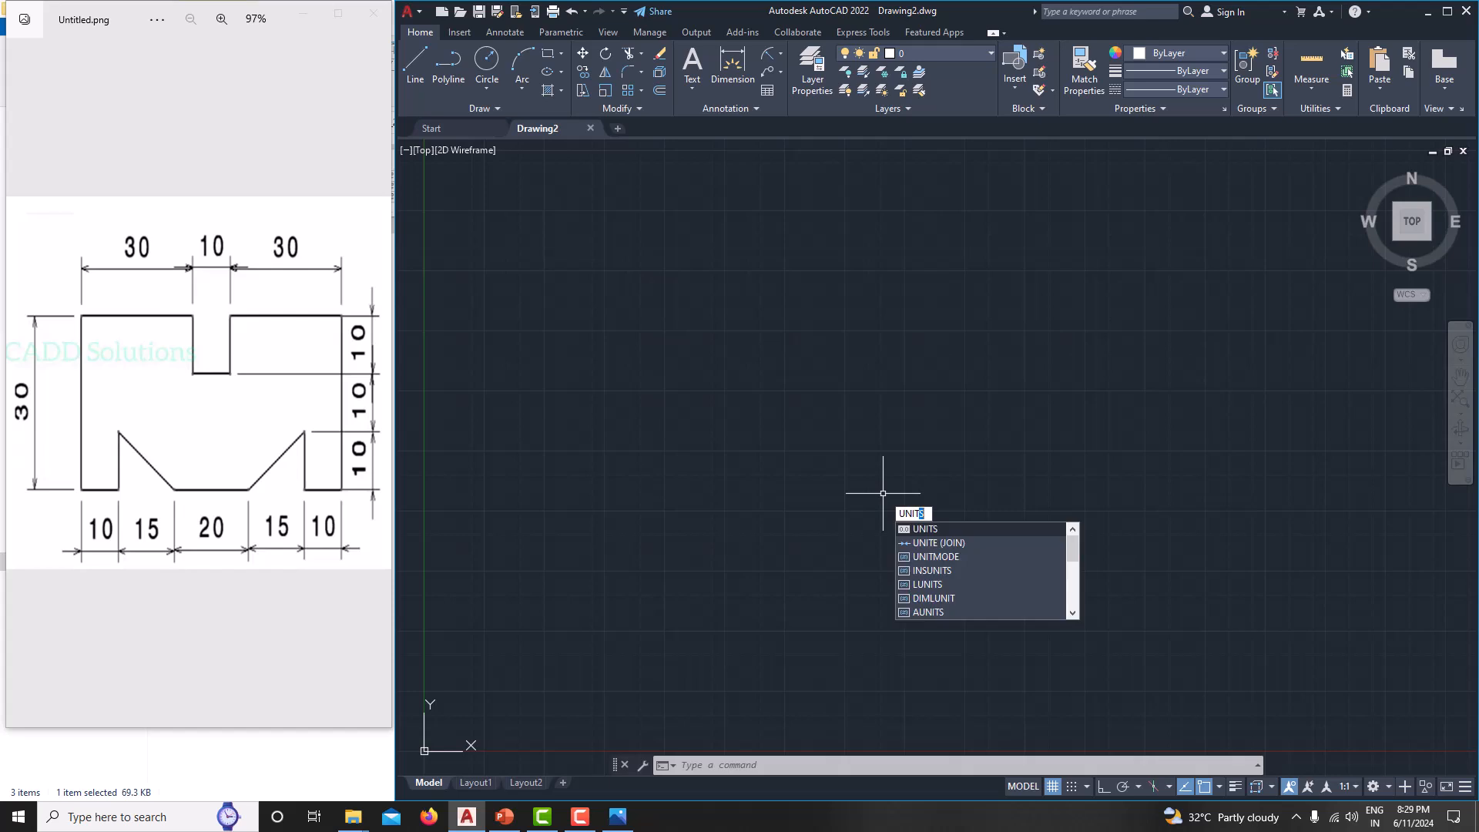
key(Return)
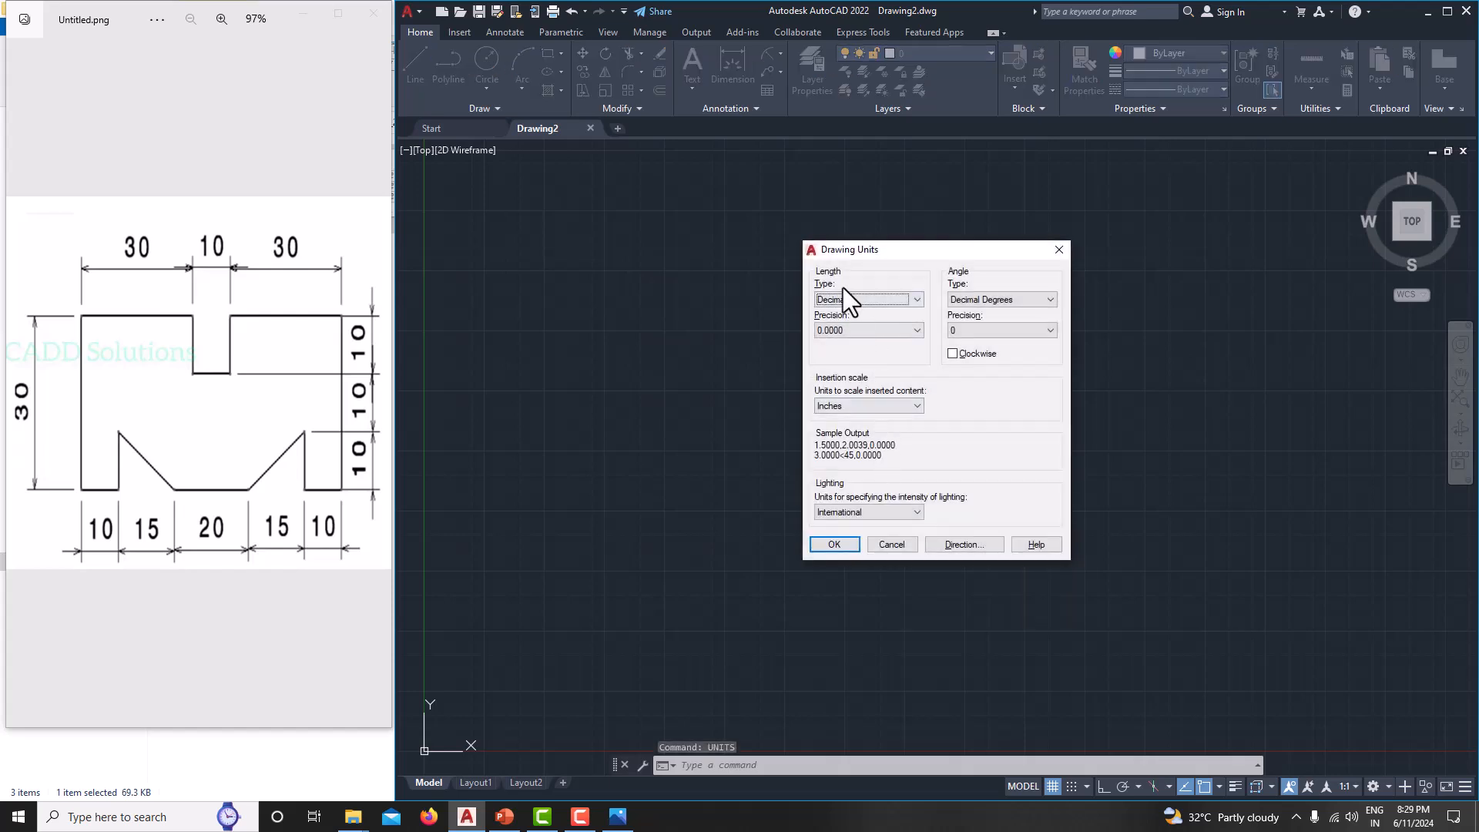
click(842, 332)
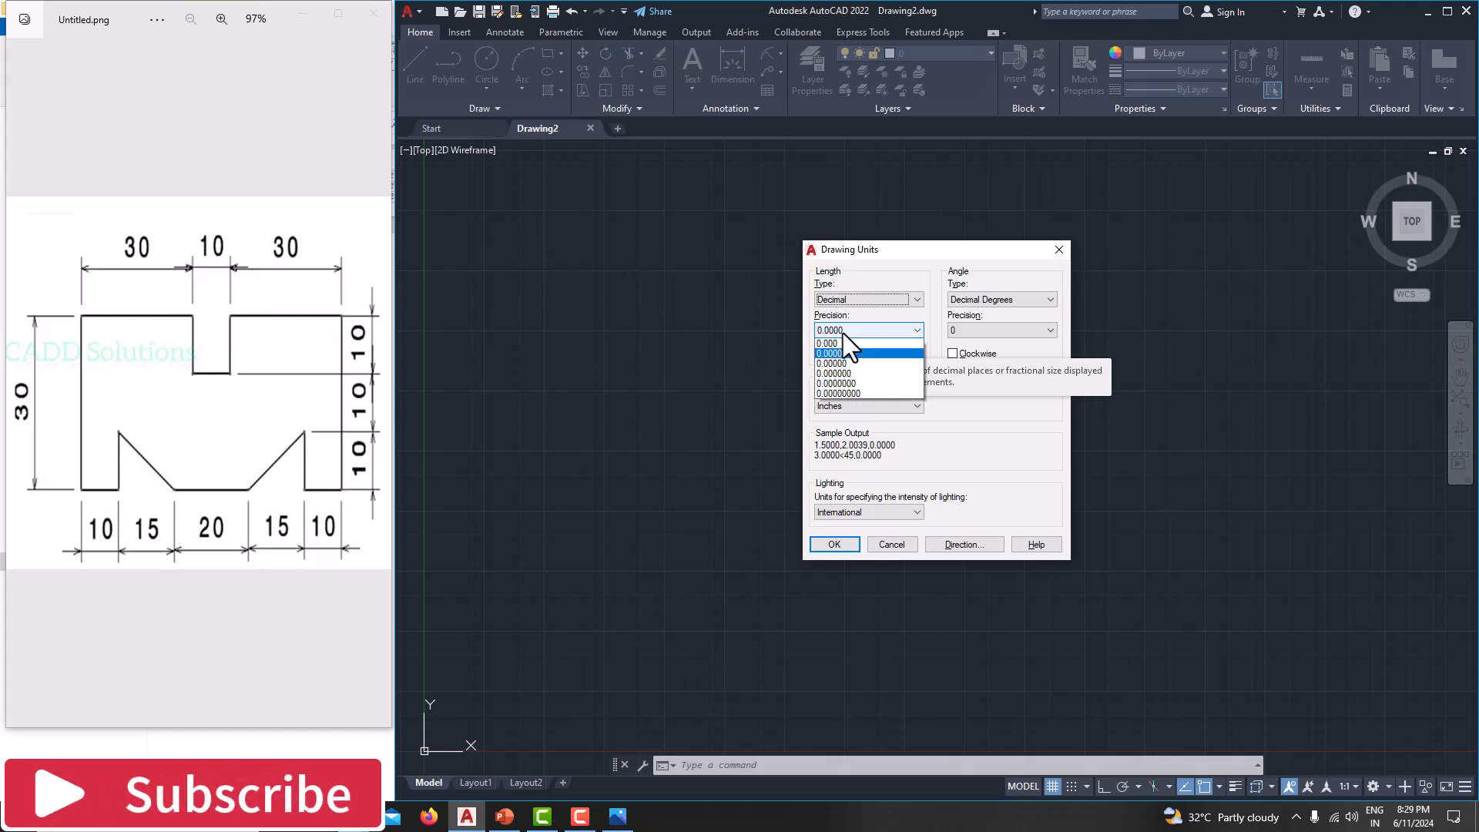
click(843, 342)
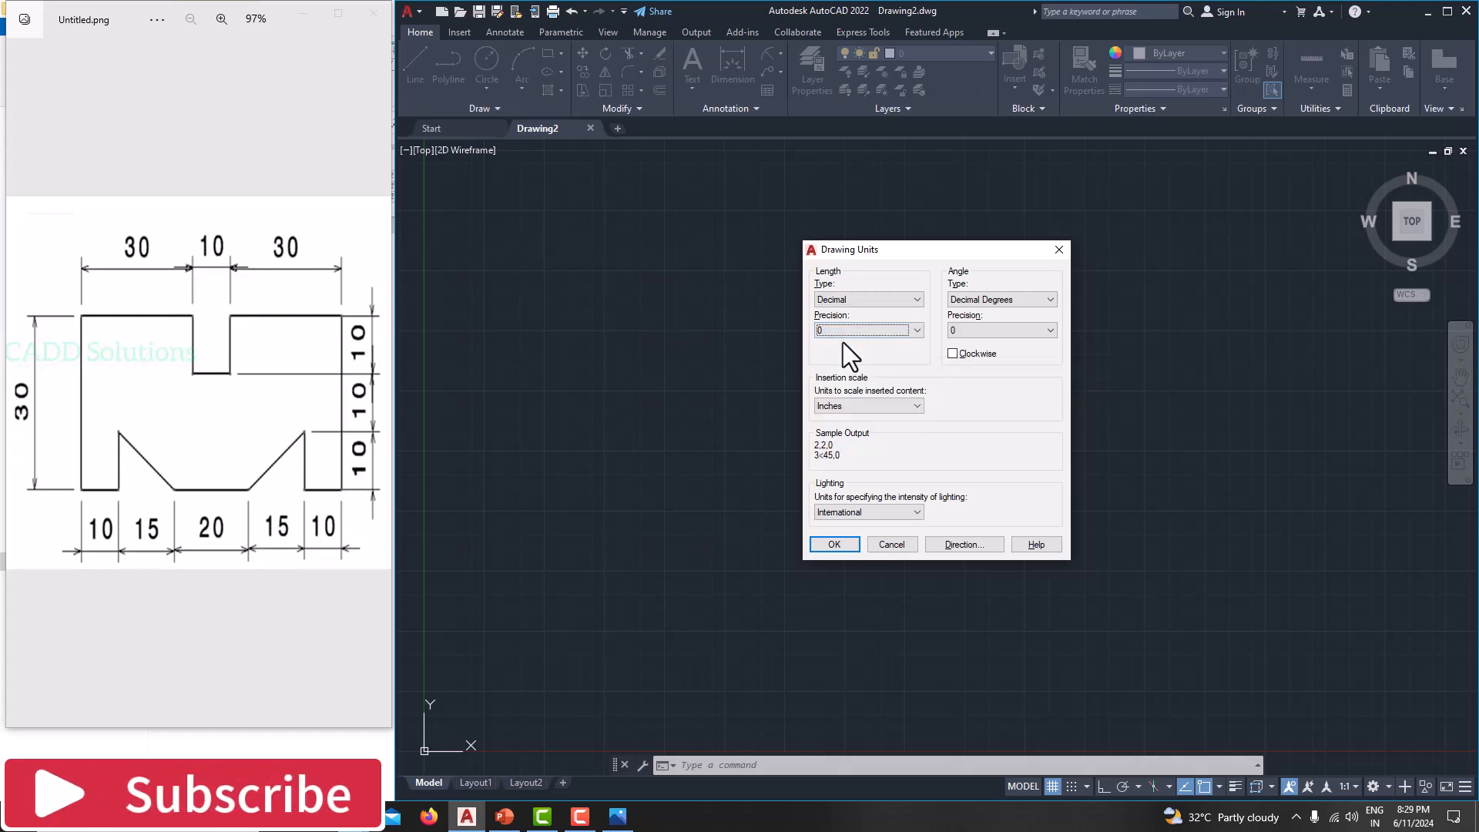
click(848, 402)
click(841, 469)
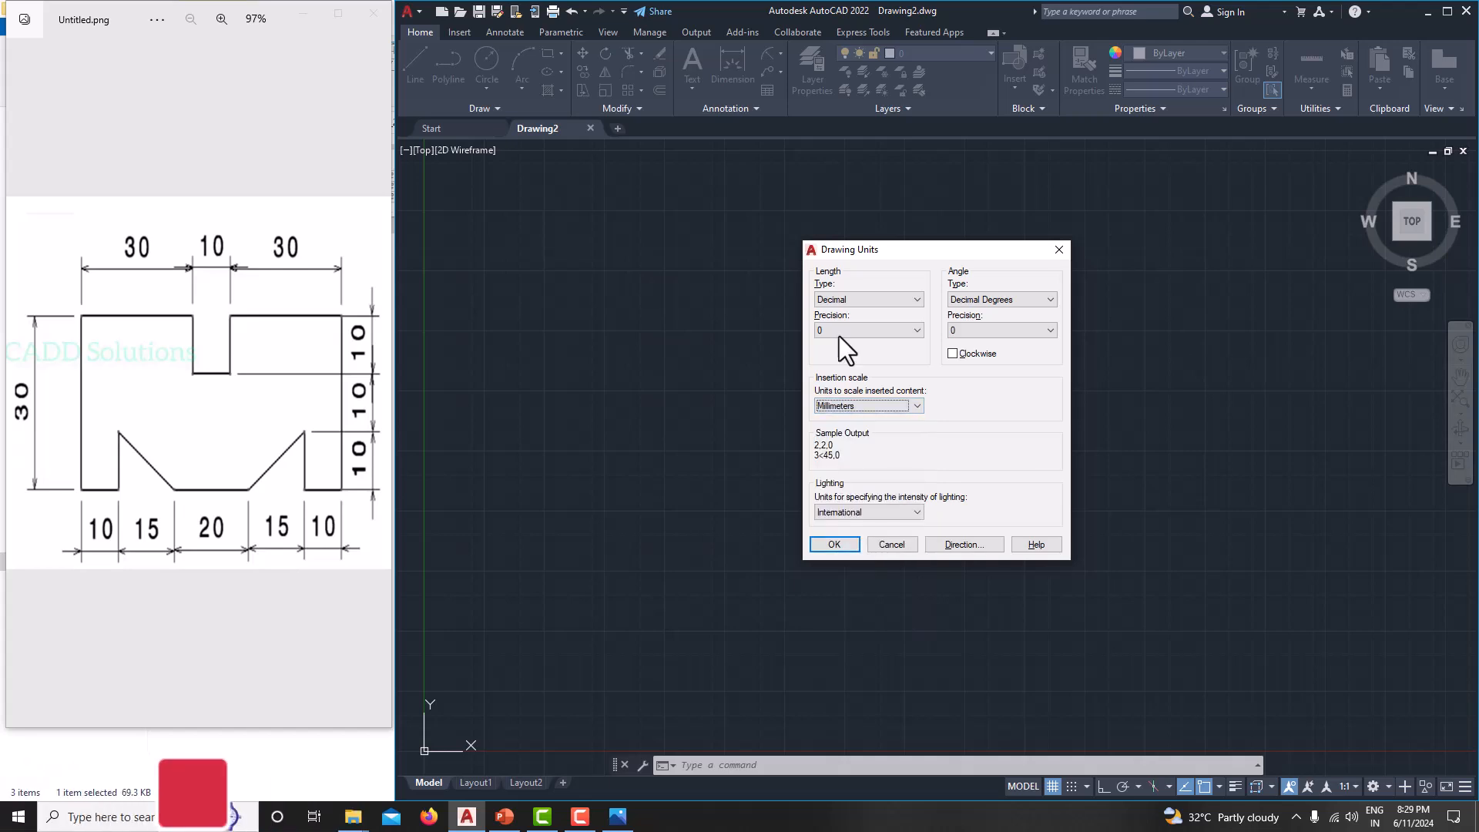
click(833, 543)
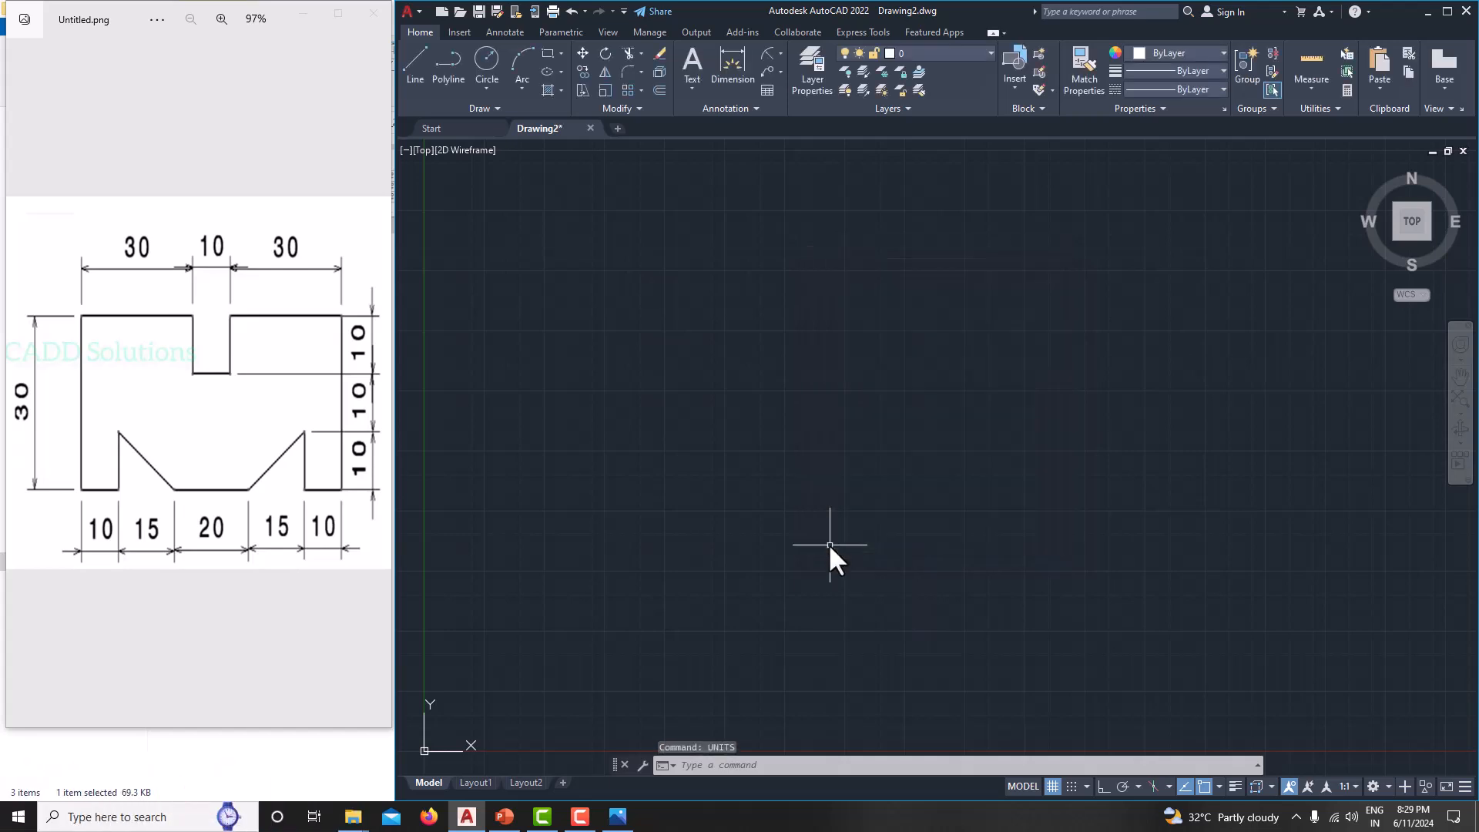
Step: Set the drawing limits from 0,0 to 100,100 and zoom to the whole drawing area
text(lim)
key(Return)
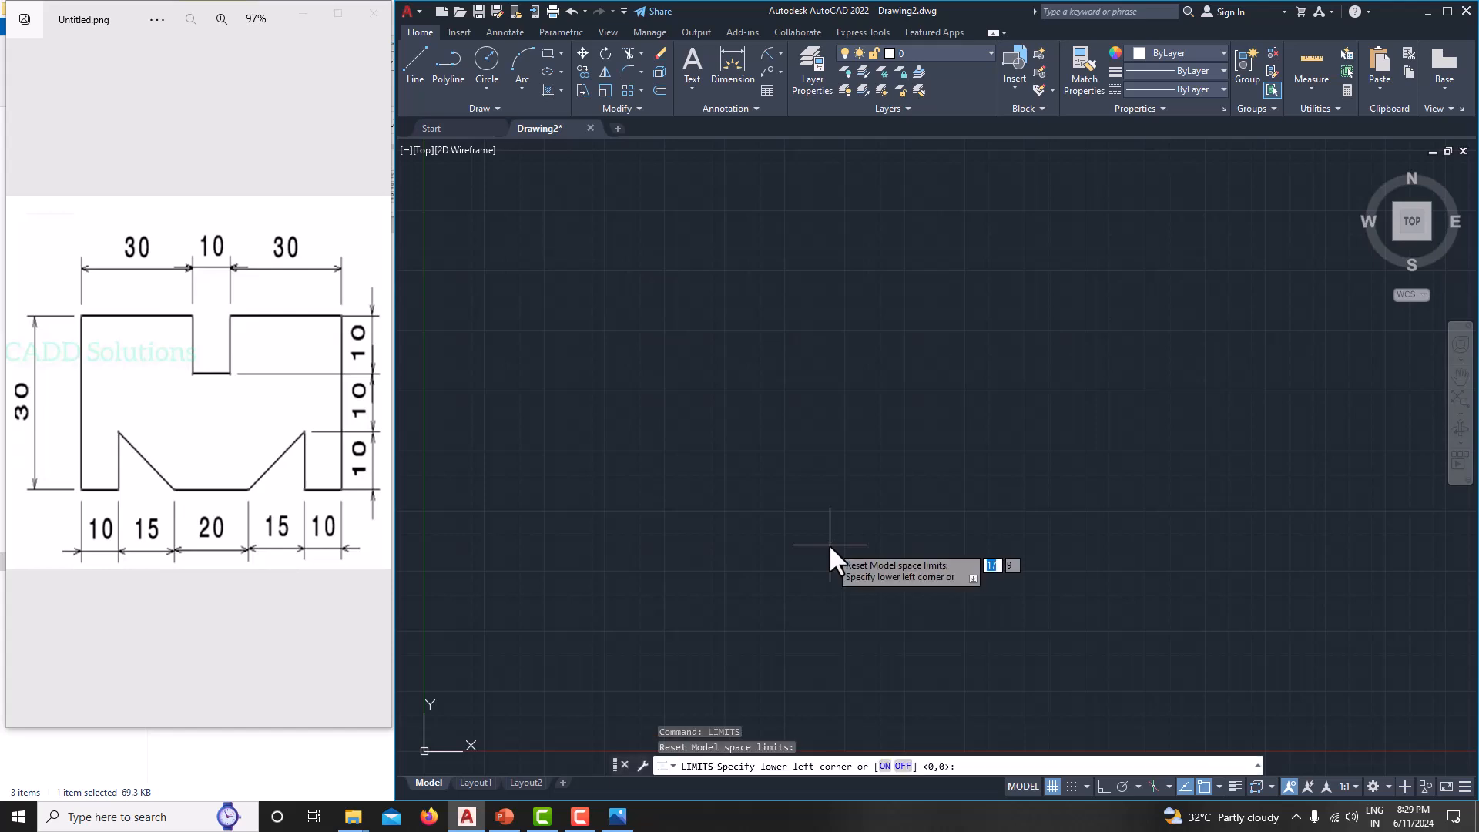
text(0,0)
key(Return)
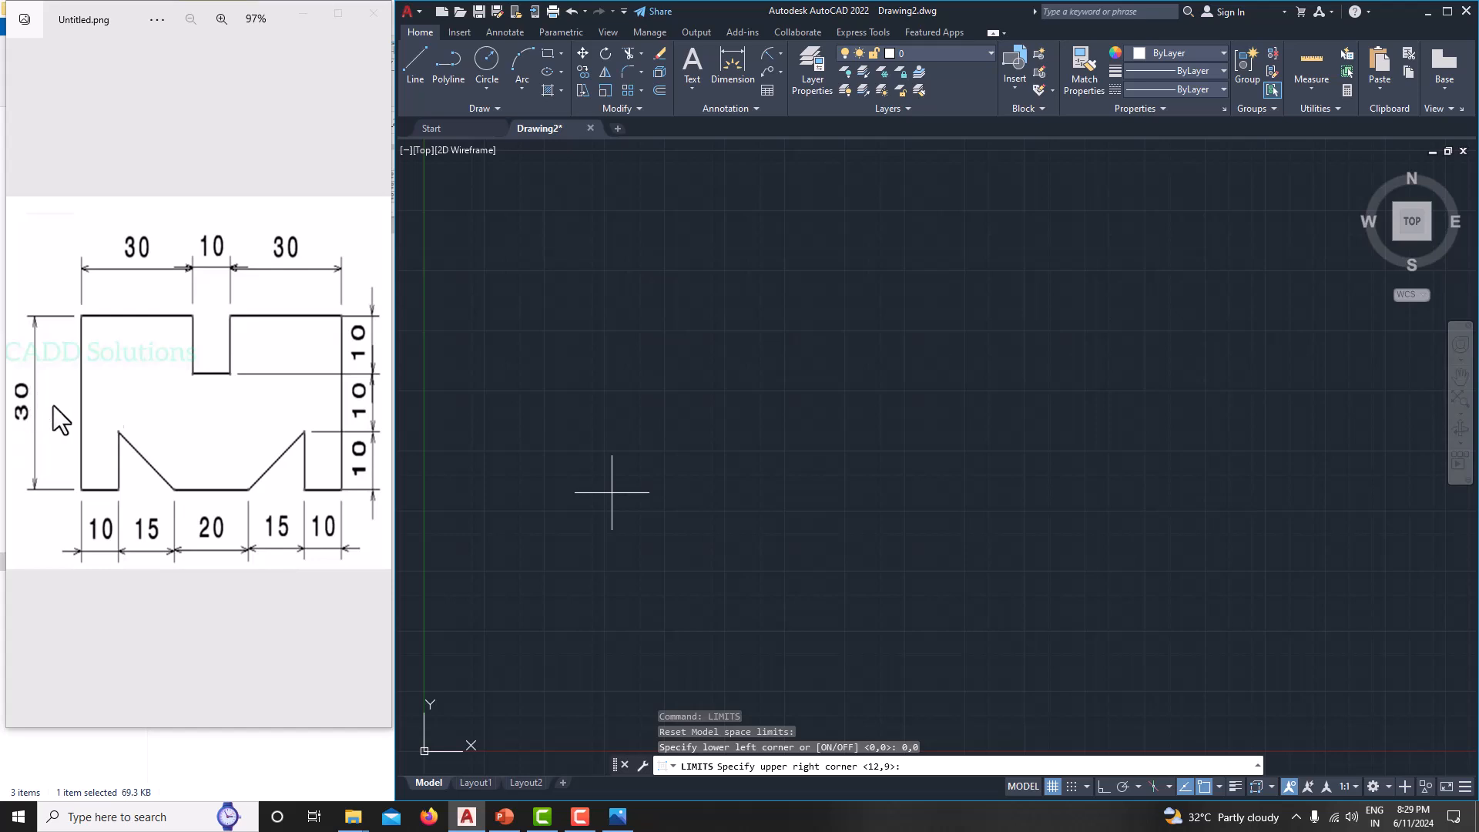
text(100)
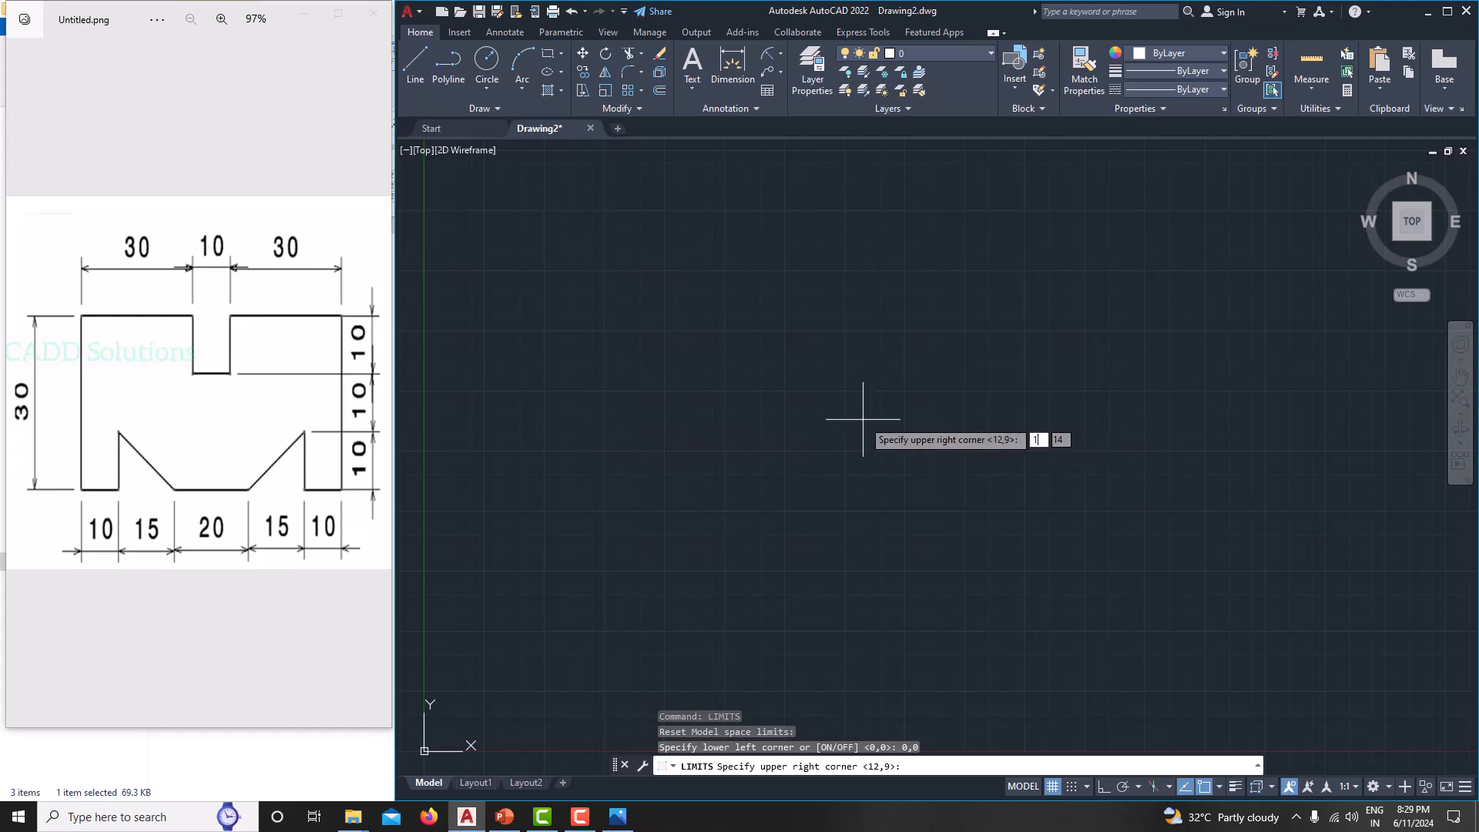
key(Tab)
text(100)
key(Return)
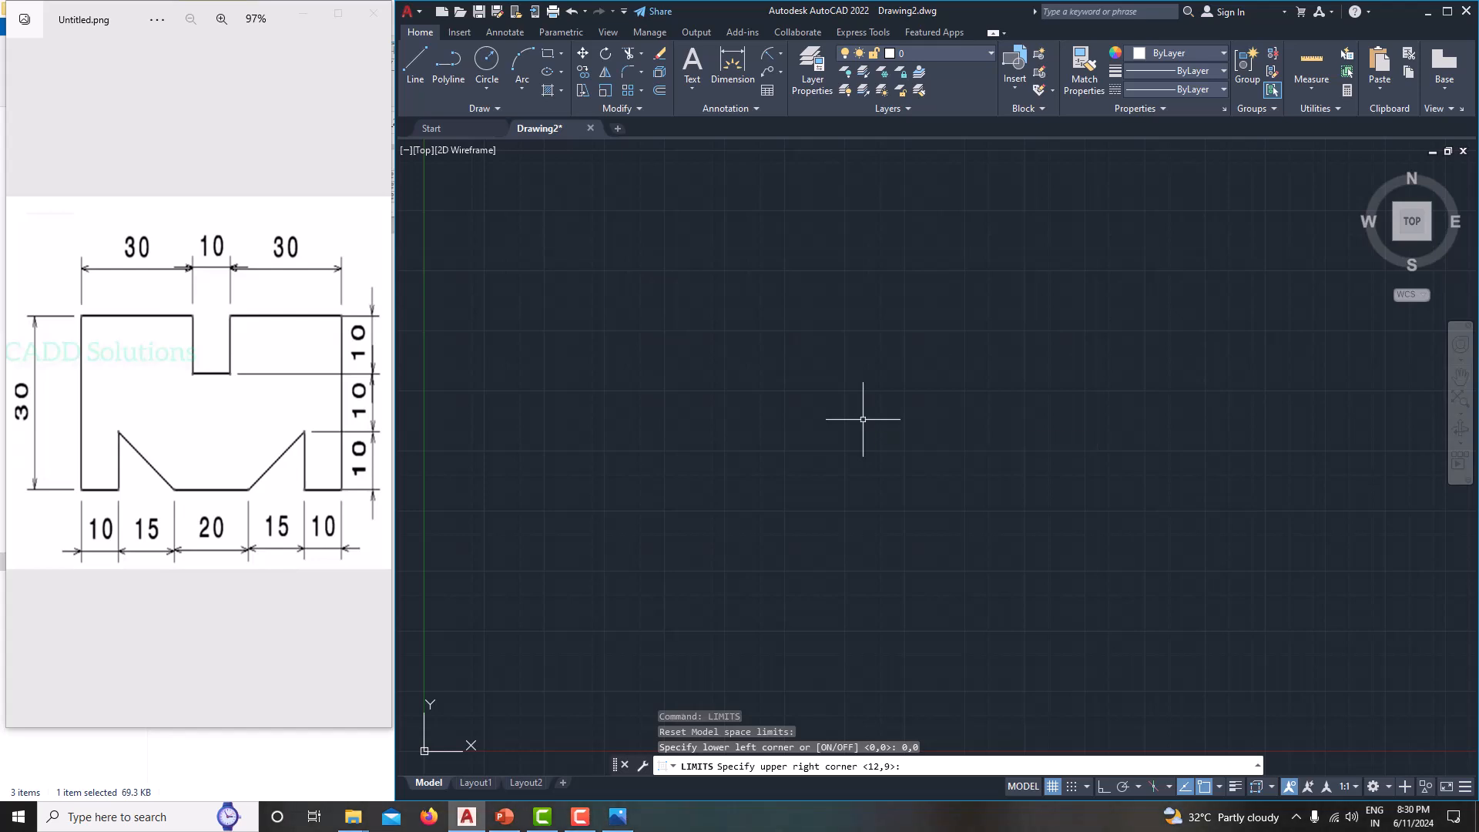
text(z)
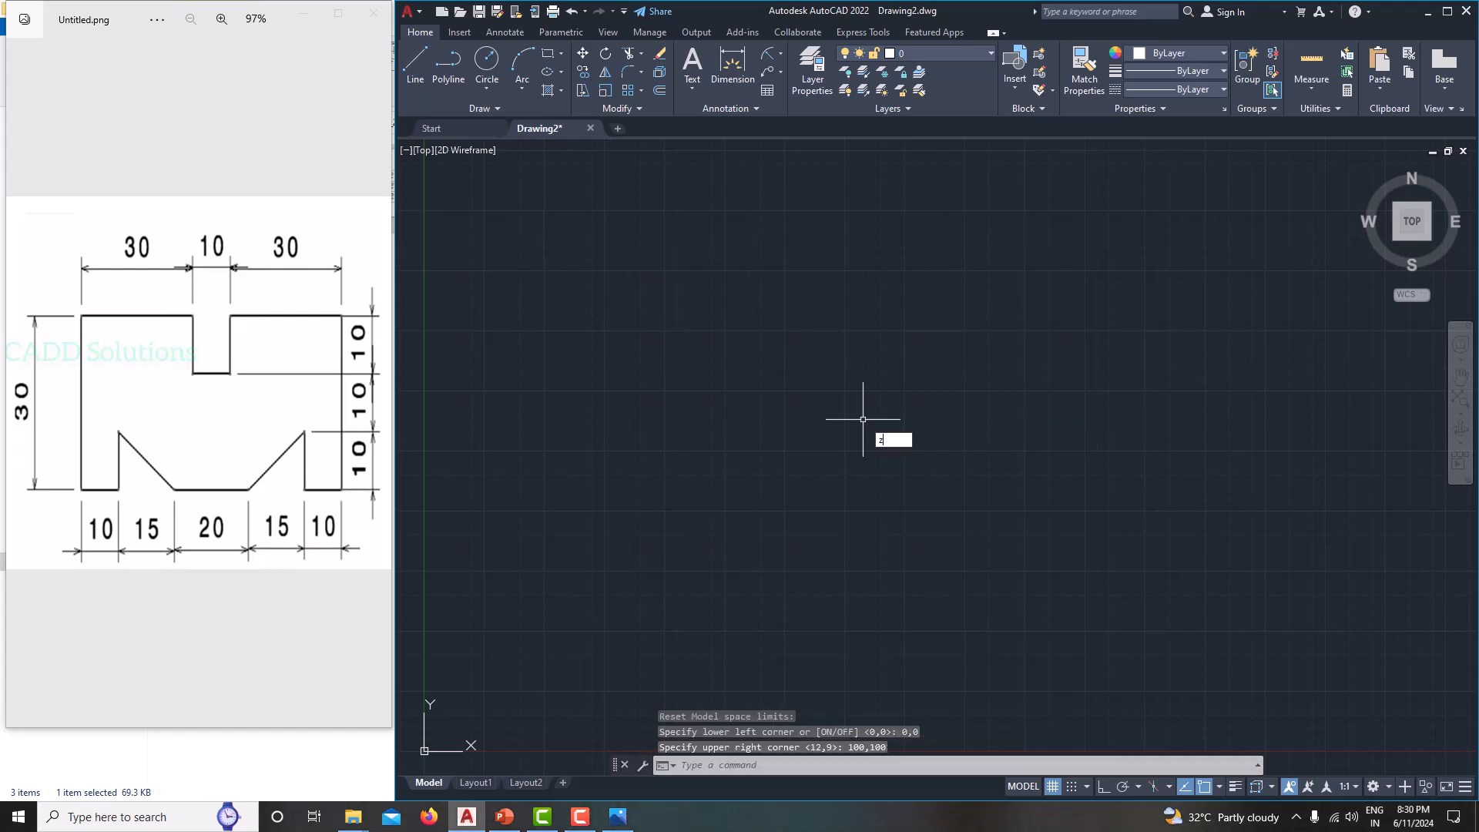
key(Return)
text(a)
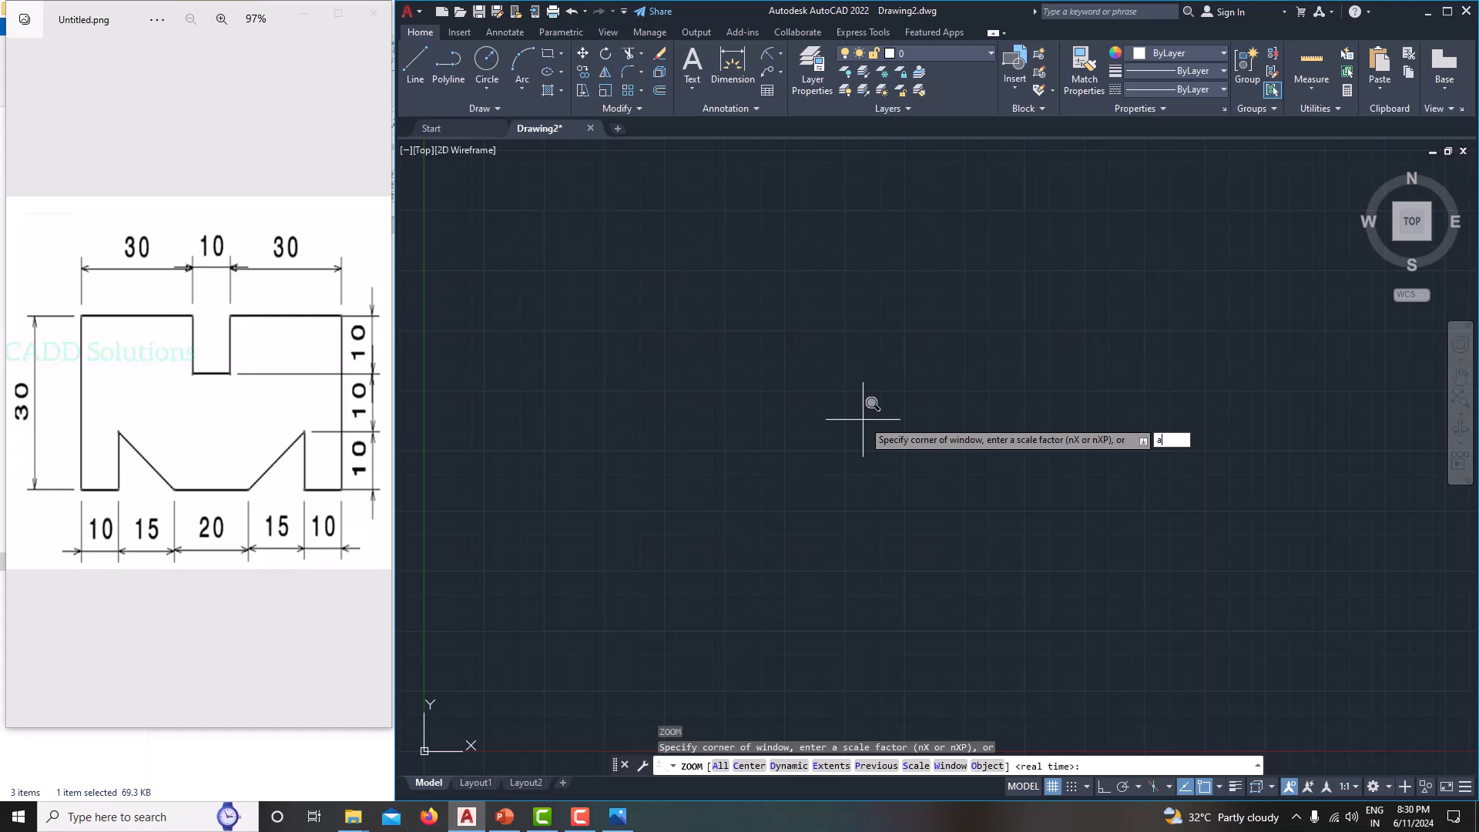
key(Return)
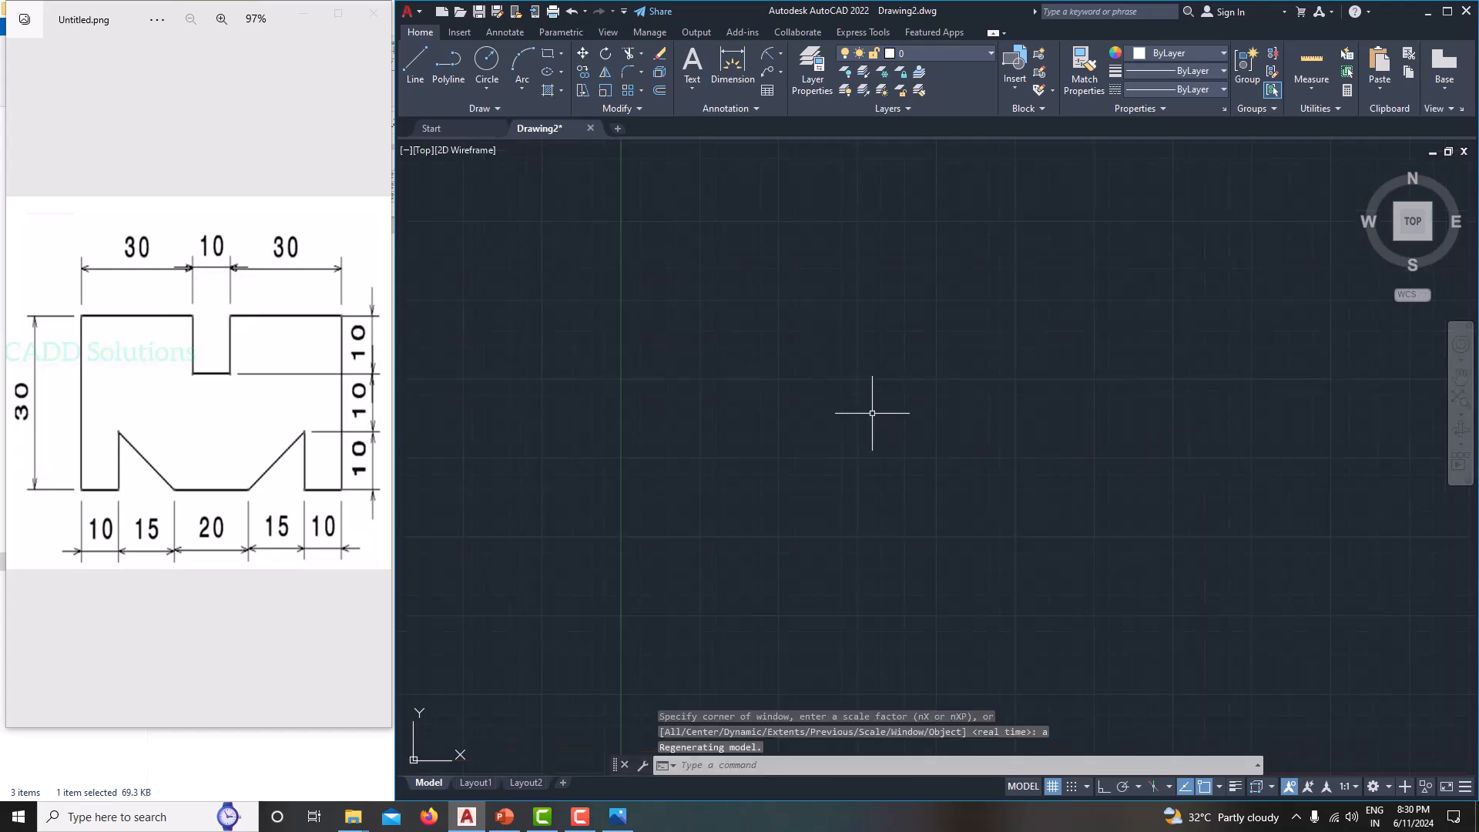
Step: With ortho on, draw the profile's left edge 30 mm upward and continue with a 30 mm top edge to the right
mouse_move(876, 538)
middle_down()
mouse_move(851, 366)
mouse_move(796, 484)
mouse_move(639, 604)
middle_up()
scroll(795, 484, up, 2)
scroll(718, 503, down, 6)
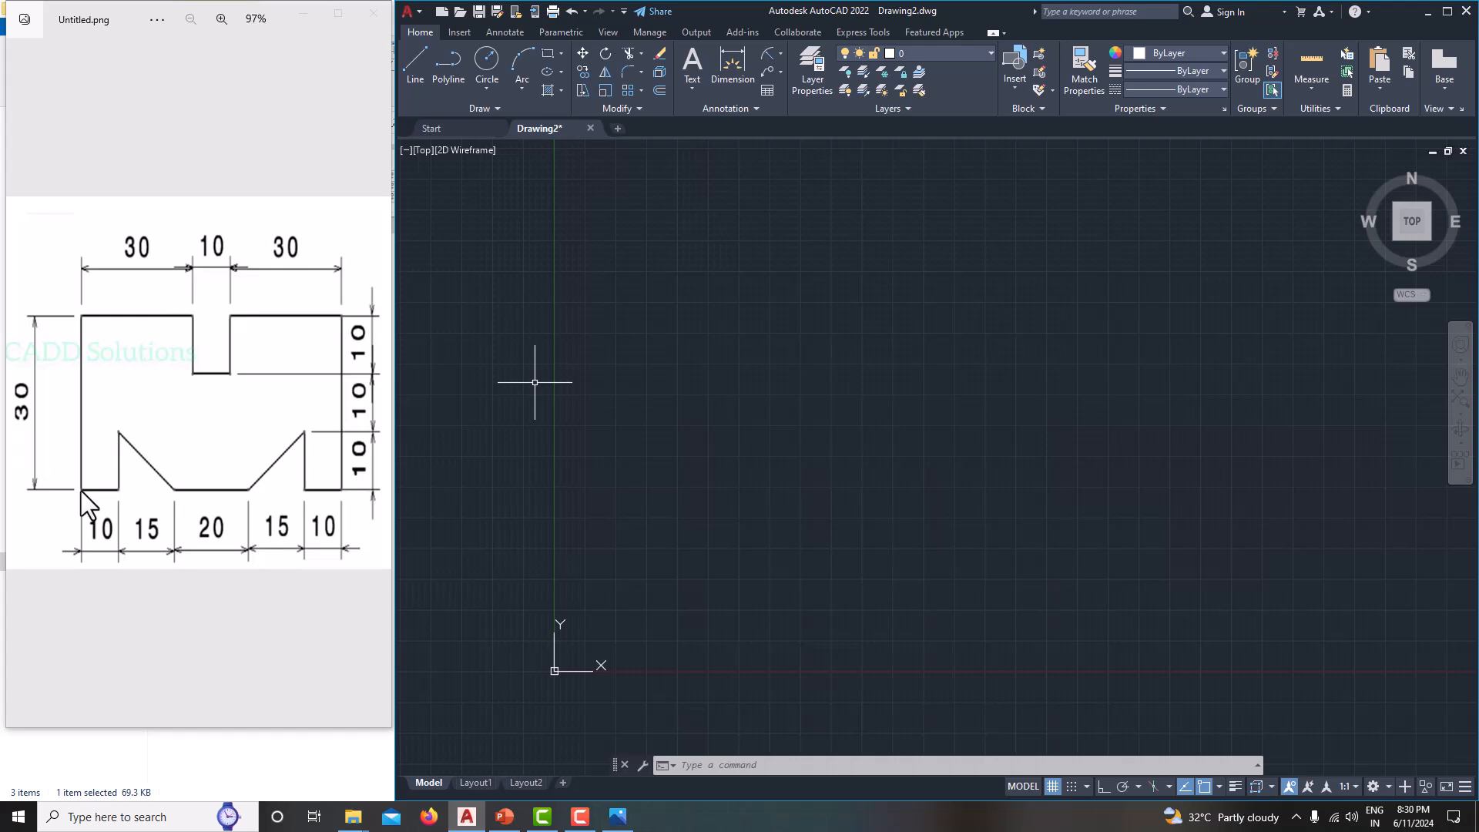
text(l)
key(Return)
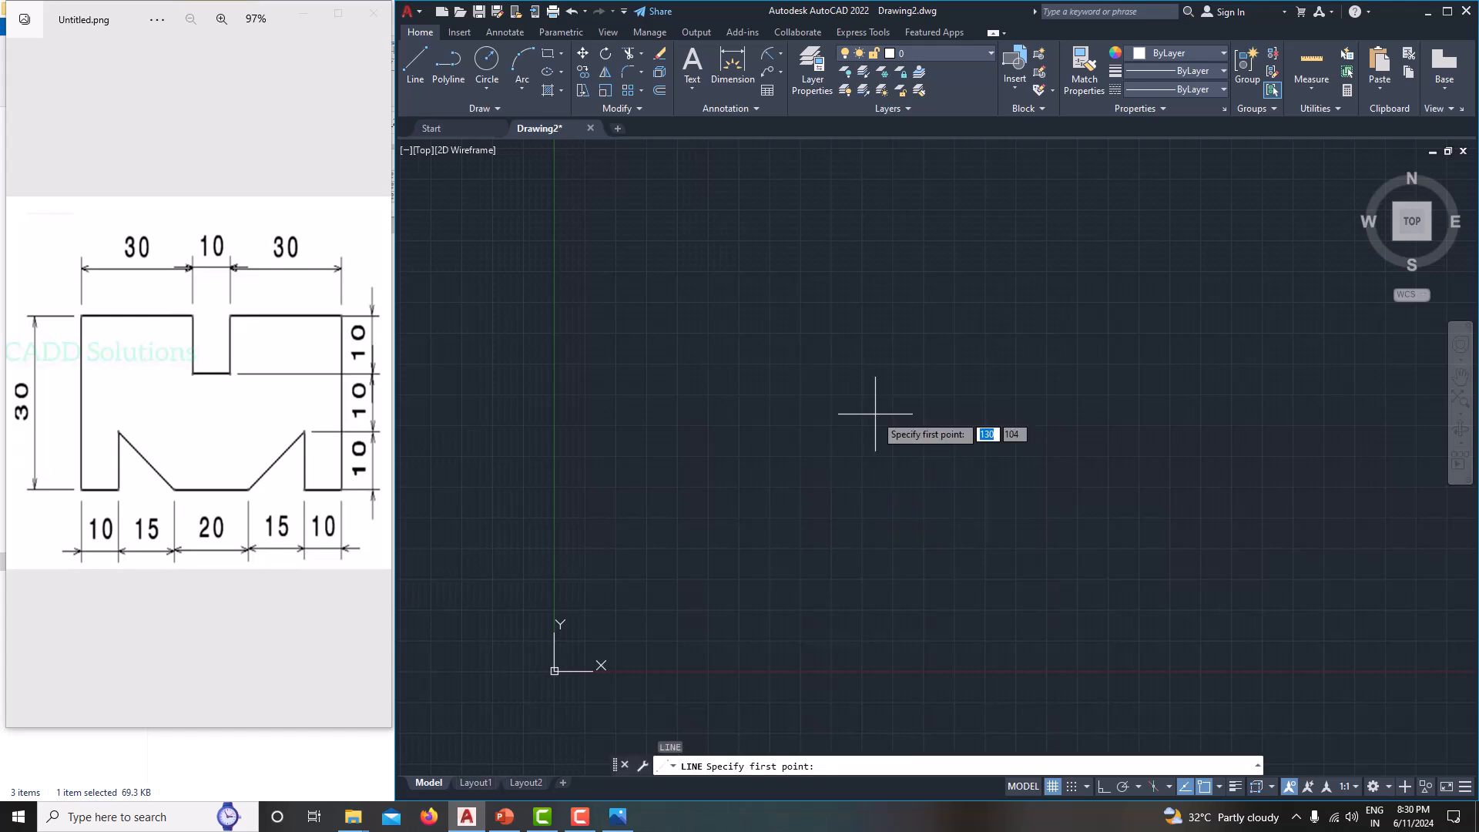
click(717, 522)
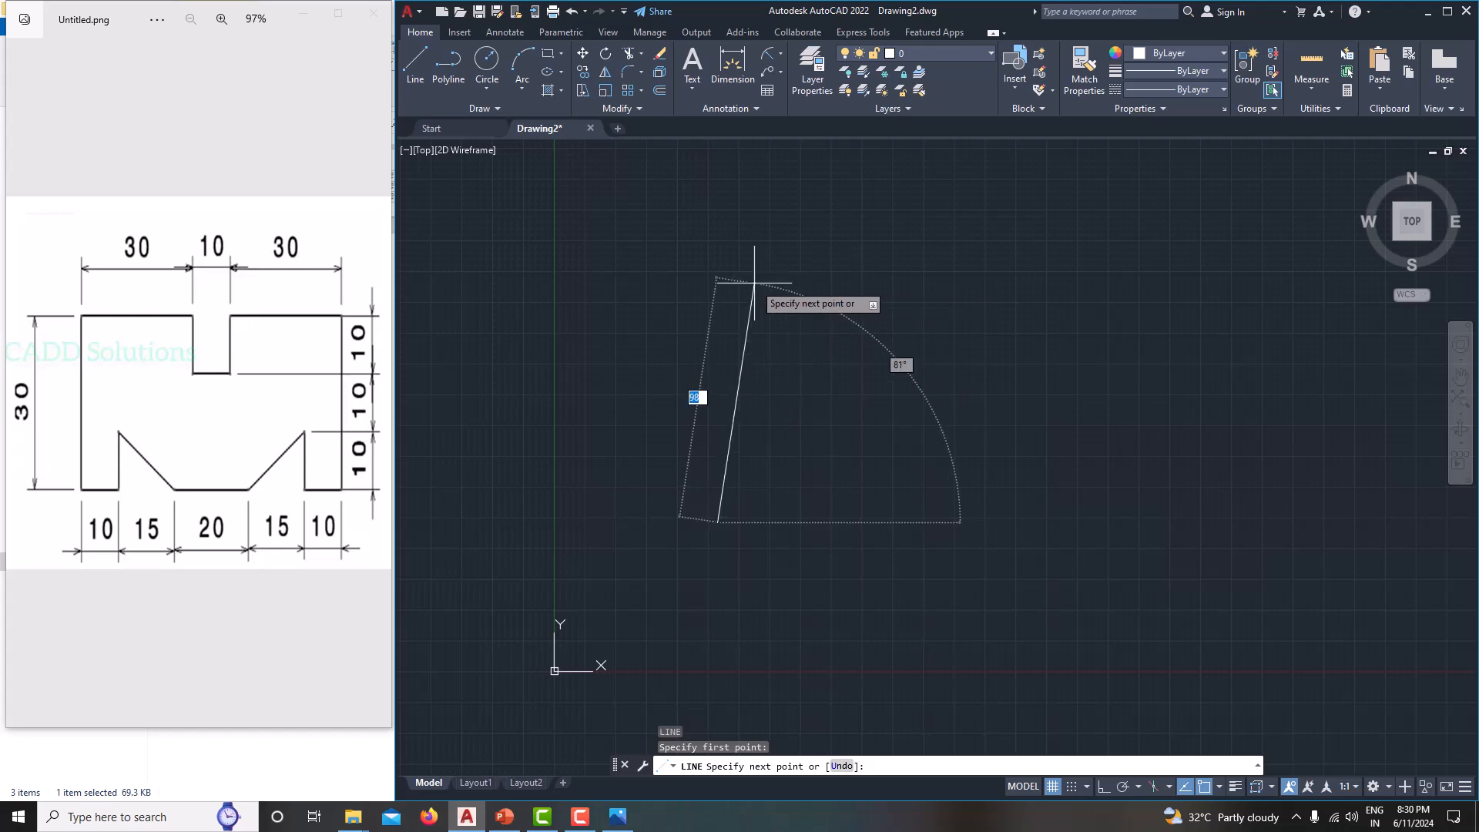
key(F8)
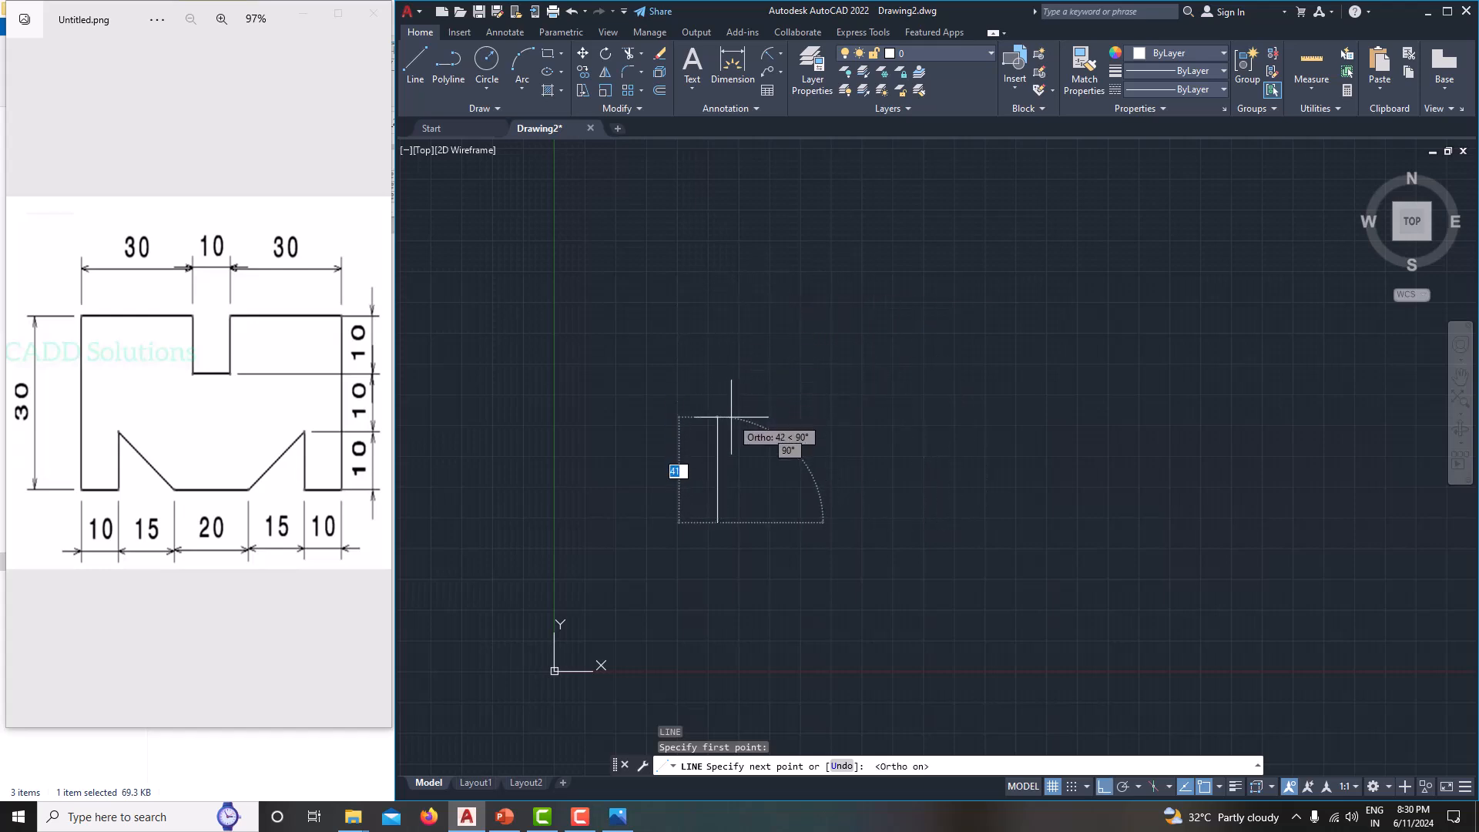
scroll(729, 453, up, 4)
middle_drag(730, 452, 744, 333)
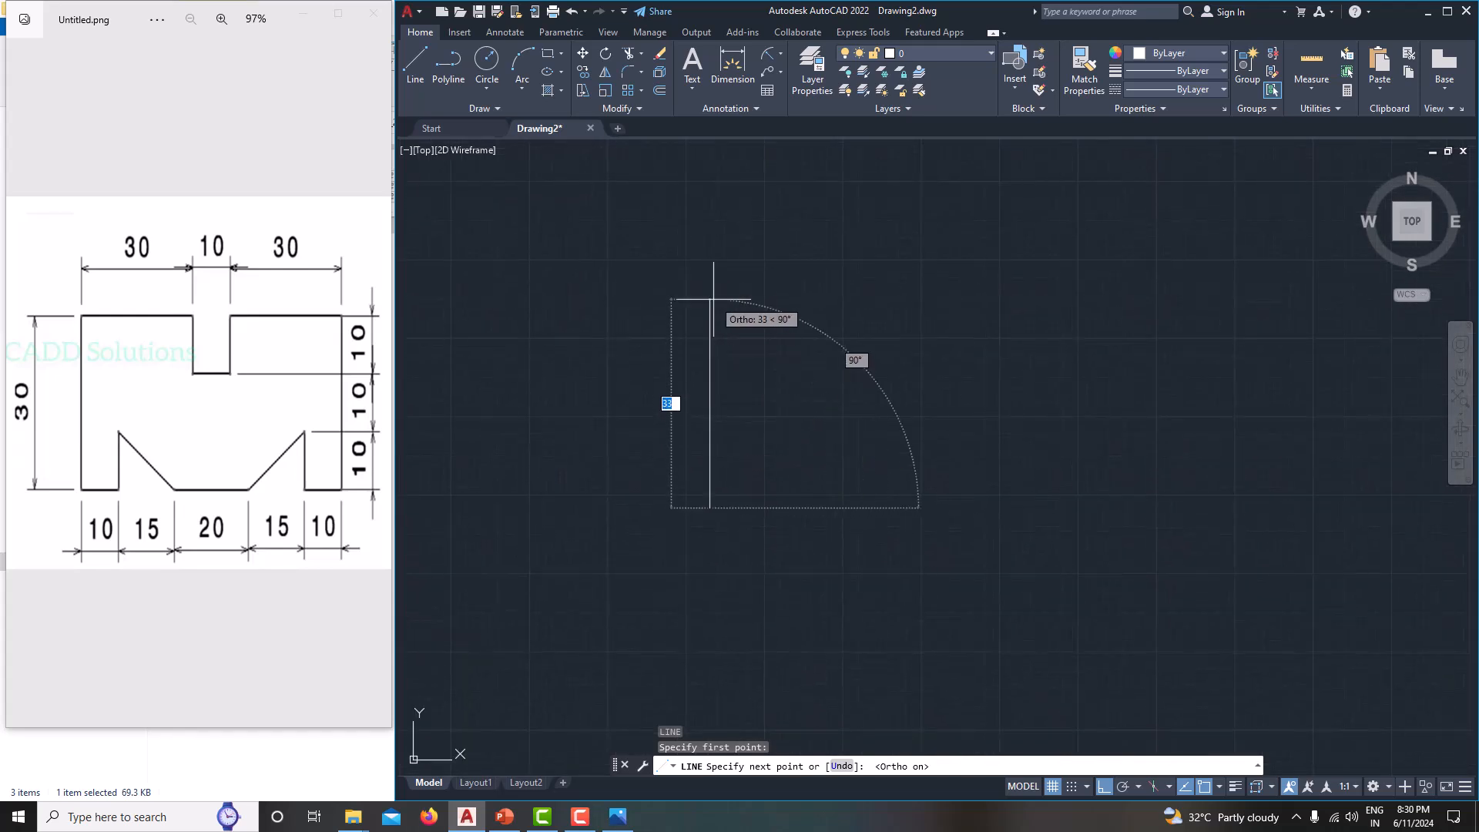
text(30)
key(Return)
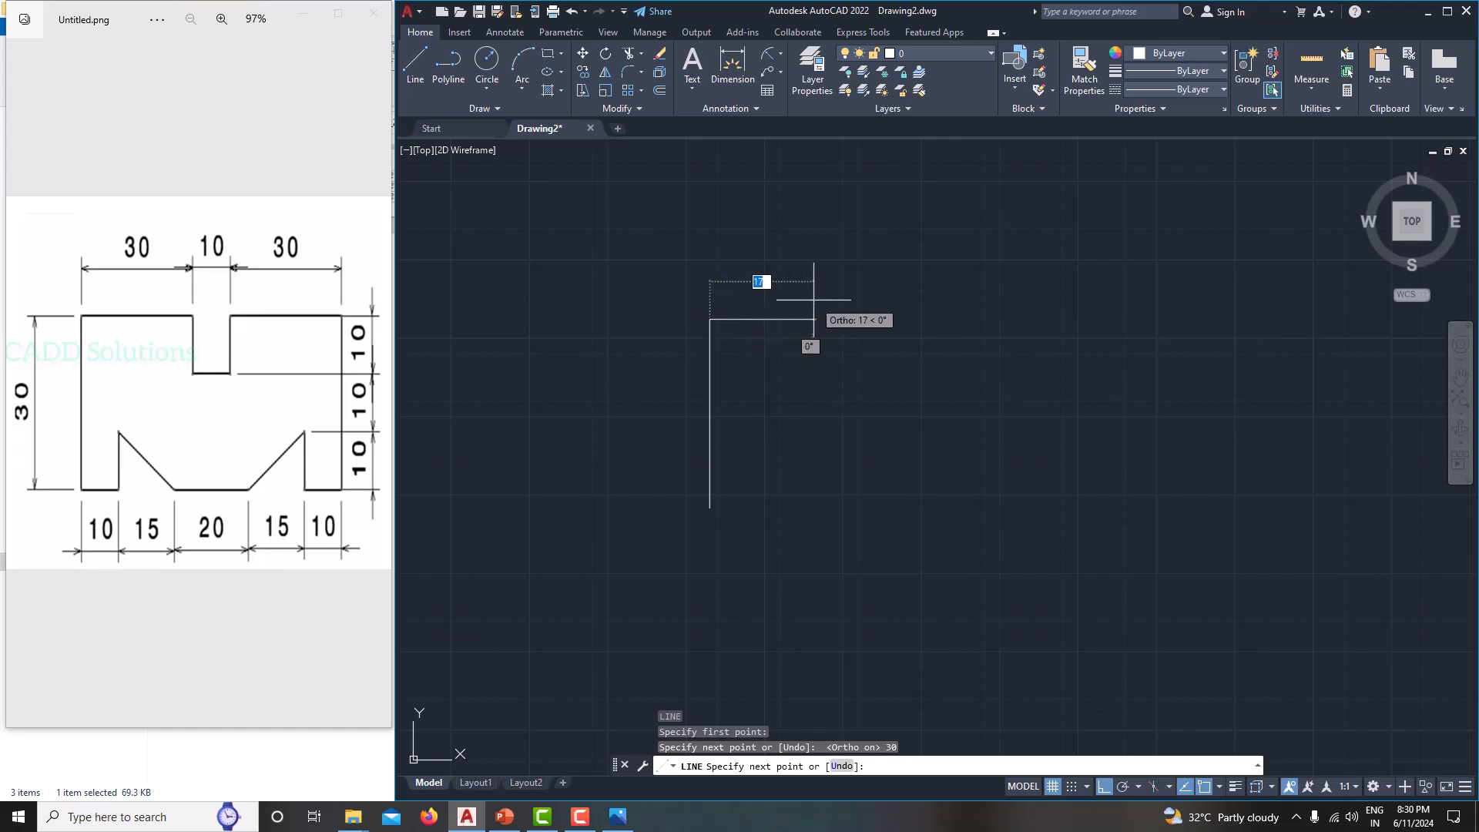
text(30)
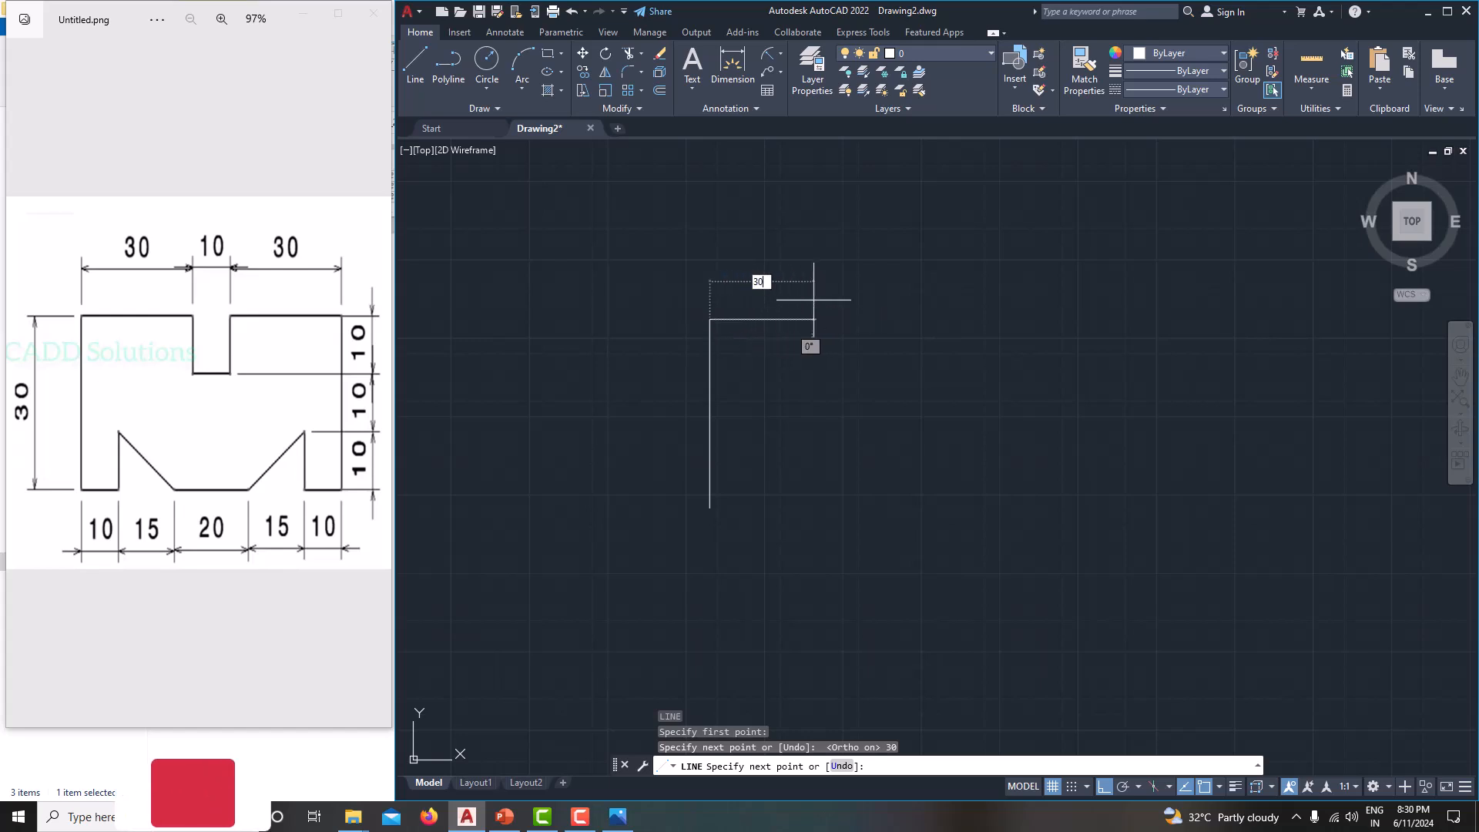
key(Return)
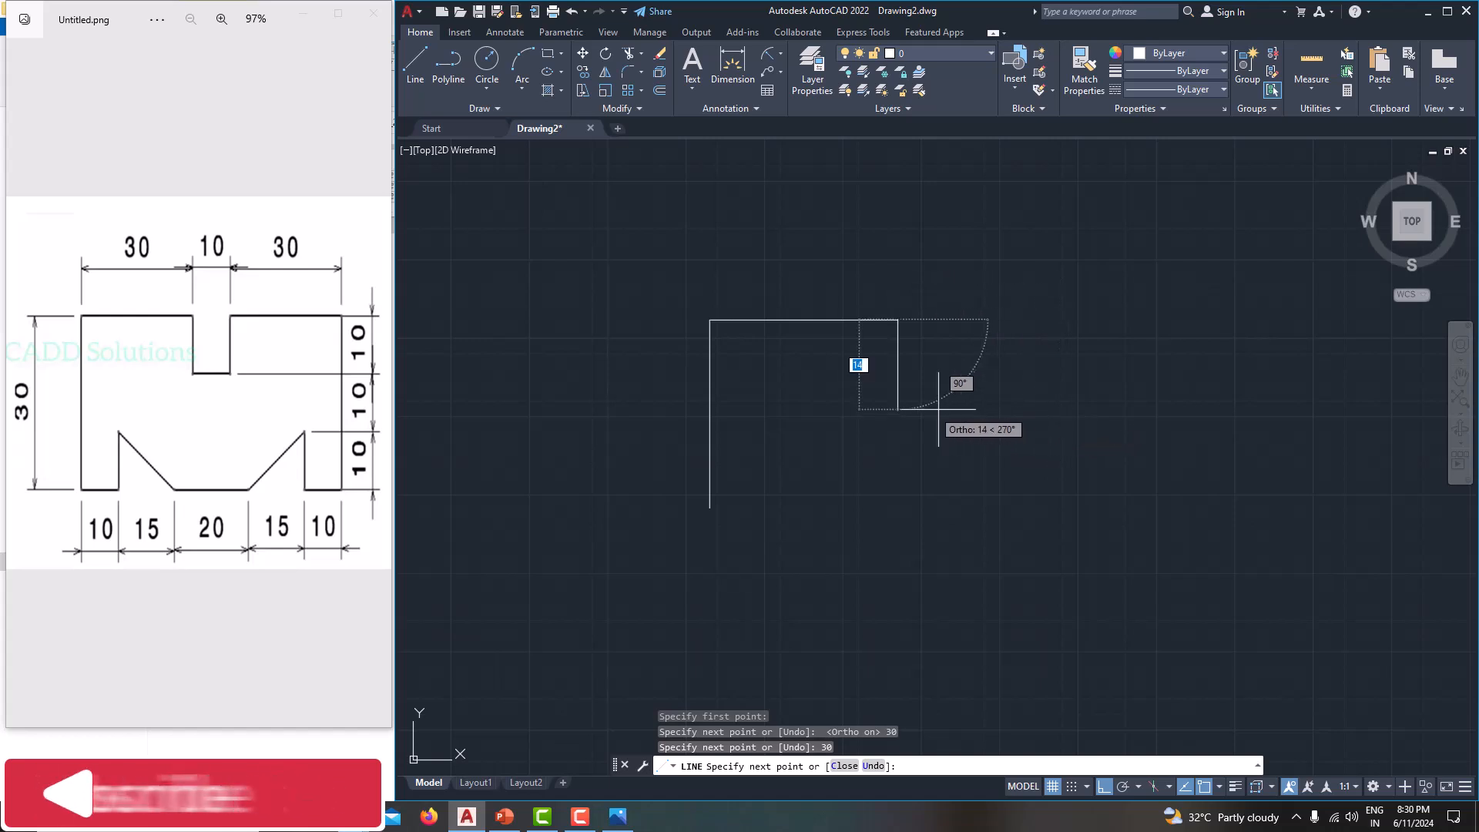
Step: Continue the outline with the top notch: 10 mm down, 10 mm right and 10 mm up
text(10)
key(Return)
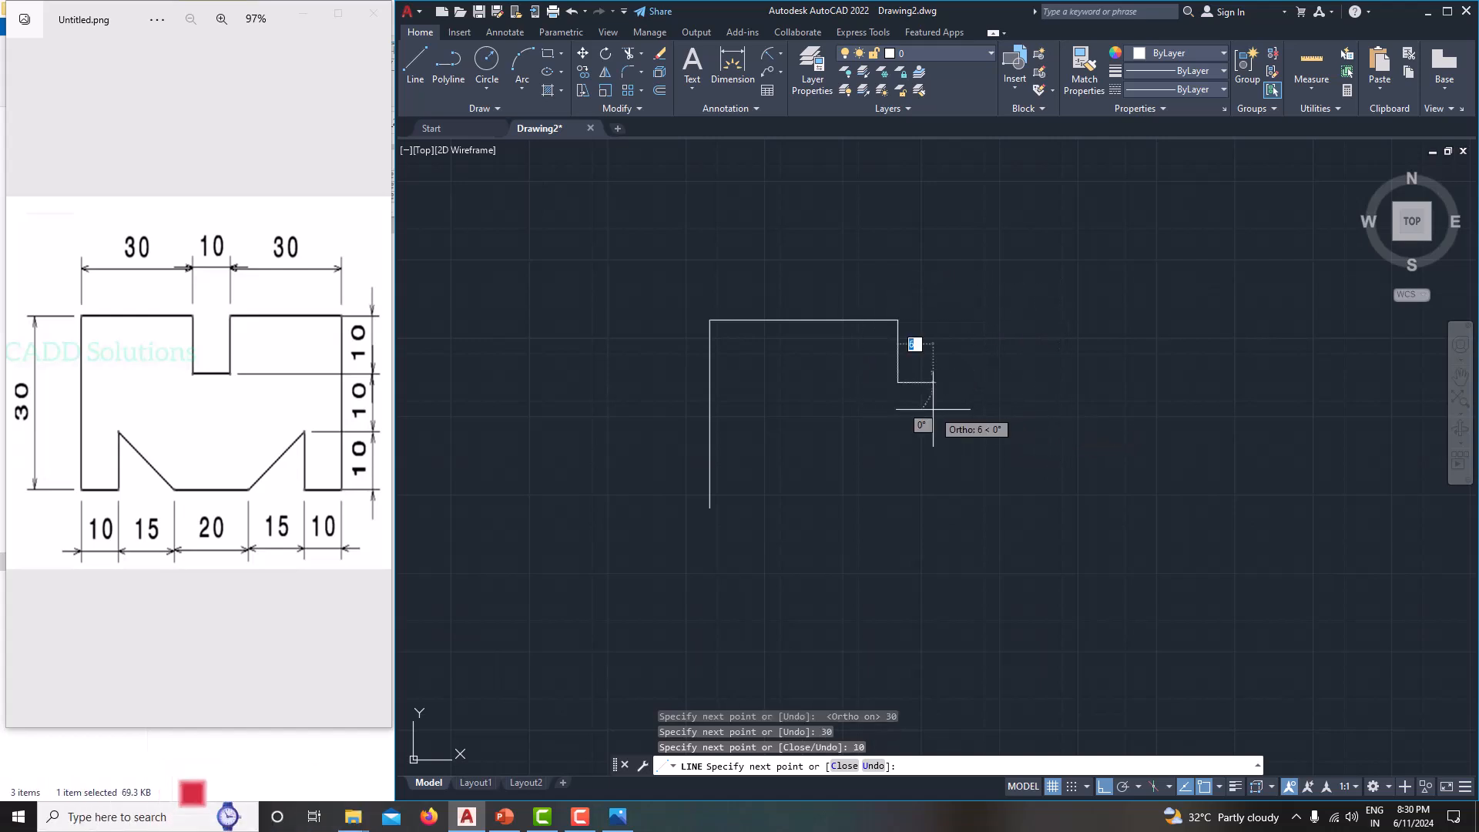
text(10)
key(Return)
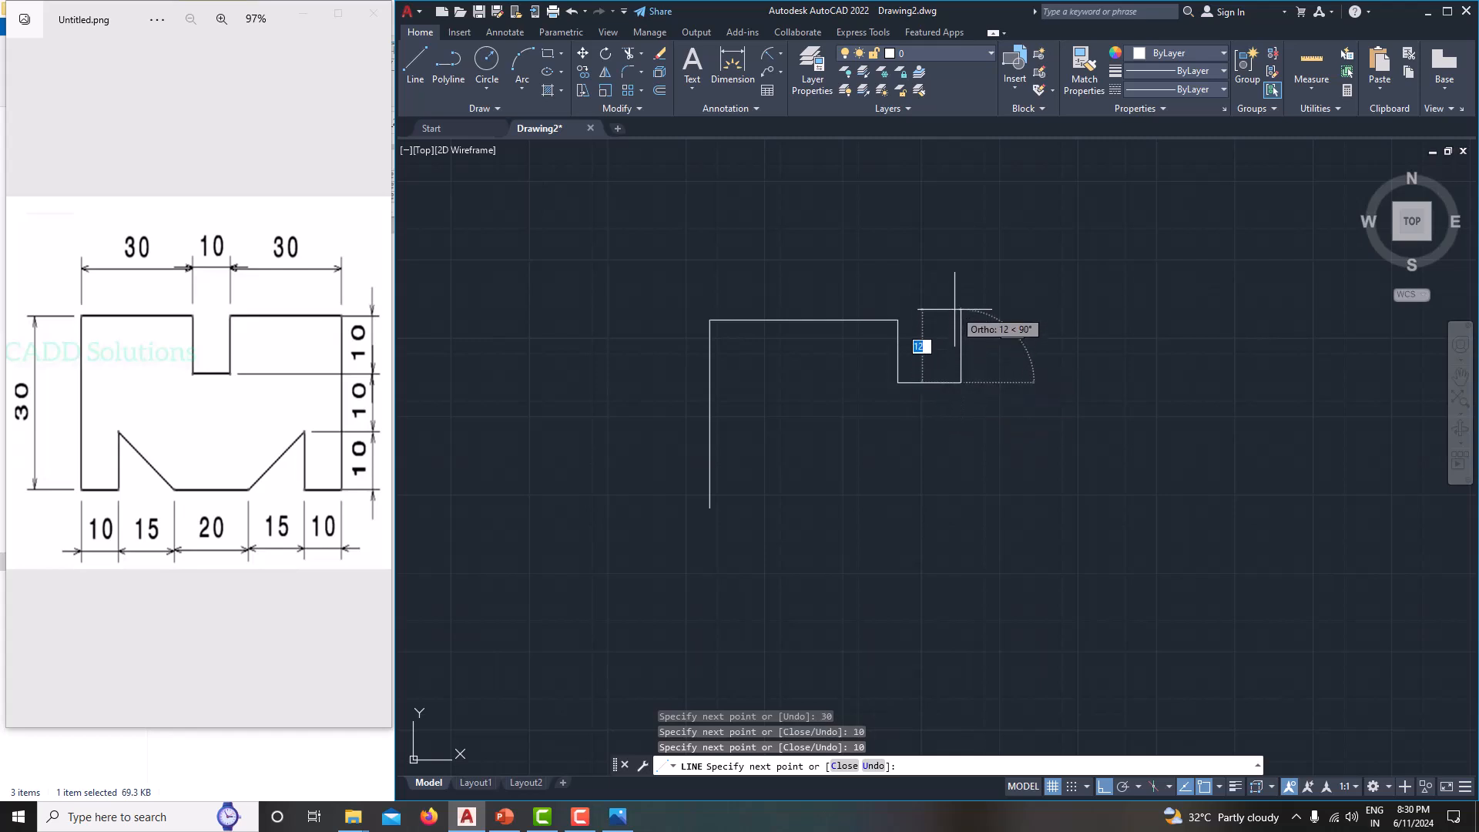
text(10)
key(Return)
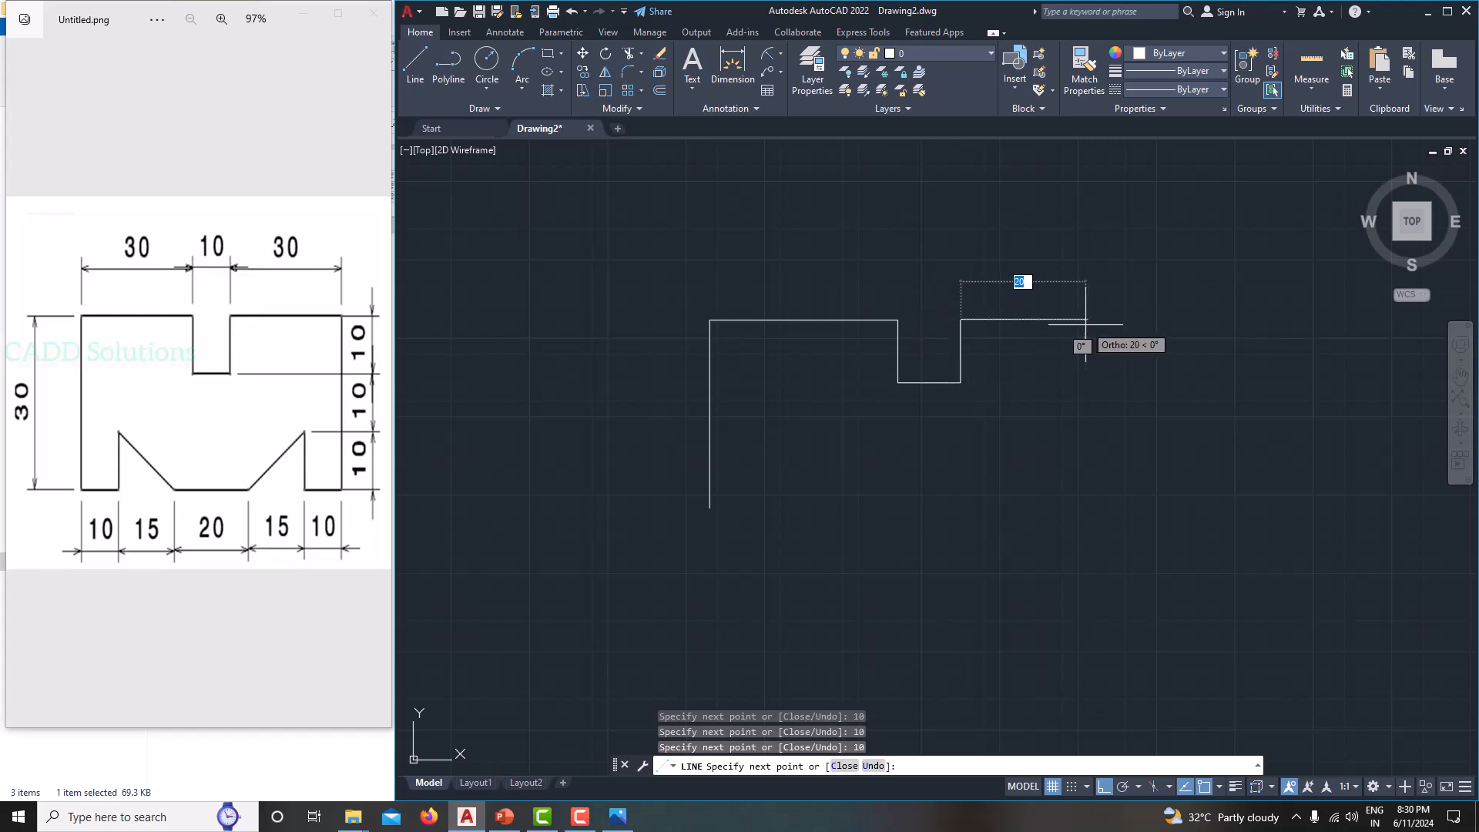
Step: Continue the outline 30 mm right along the top, 30 mm down the right side and 10 mm left along the base
text(30)
key(Return)
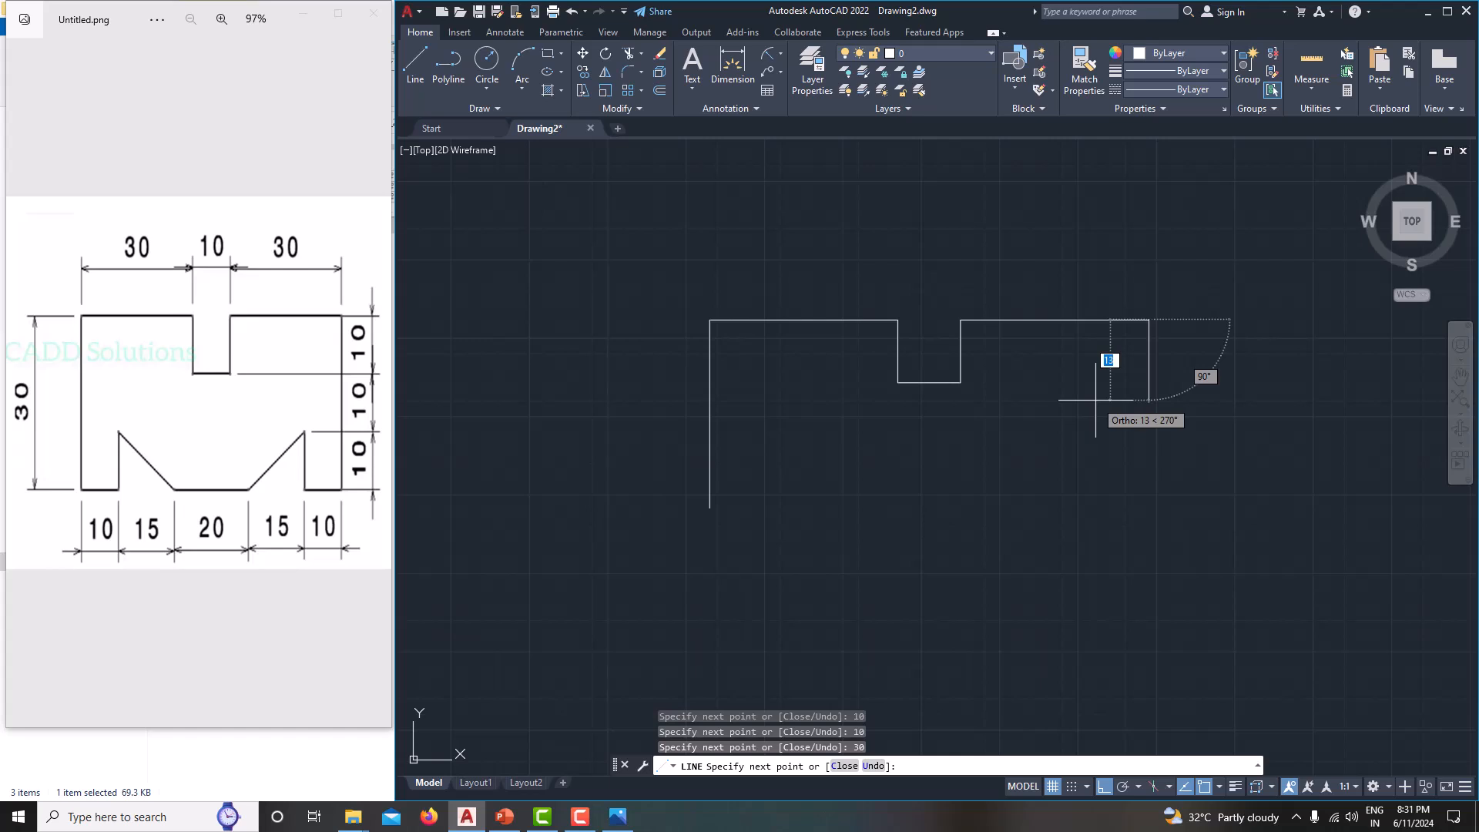
text(30)
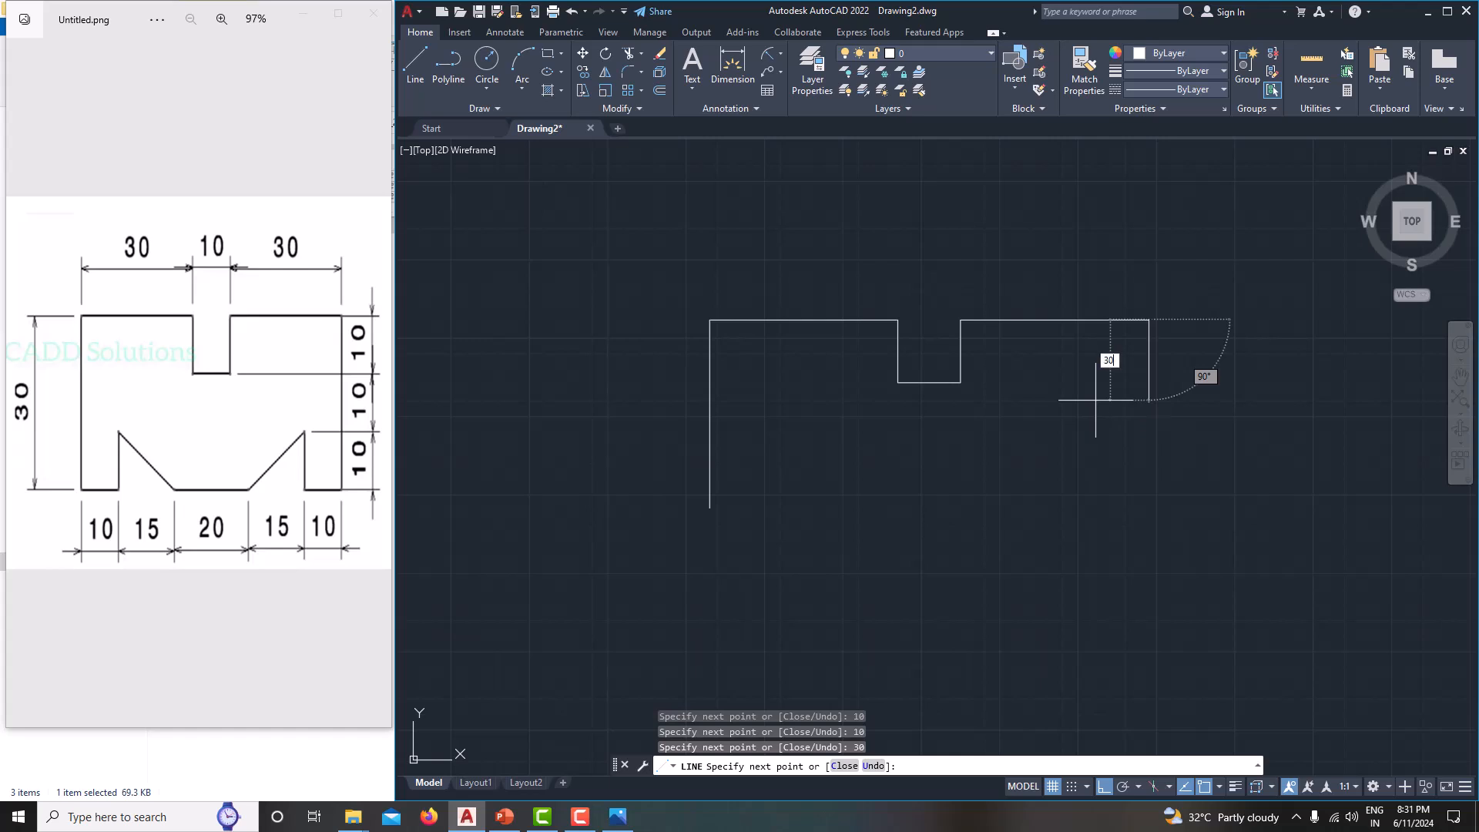
key(Return)
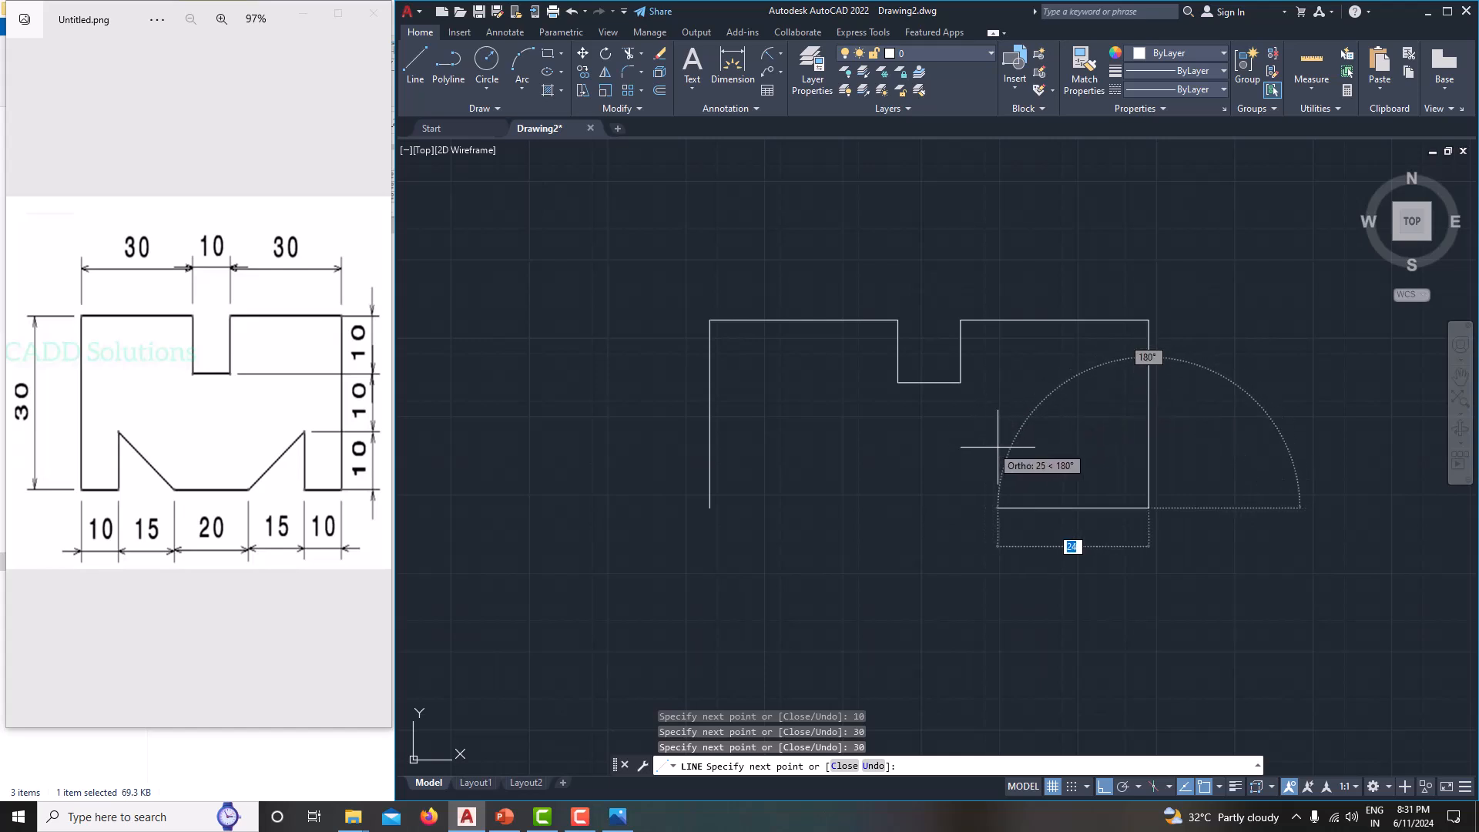
text(10)
key(Return)
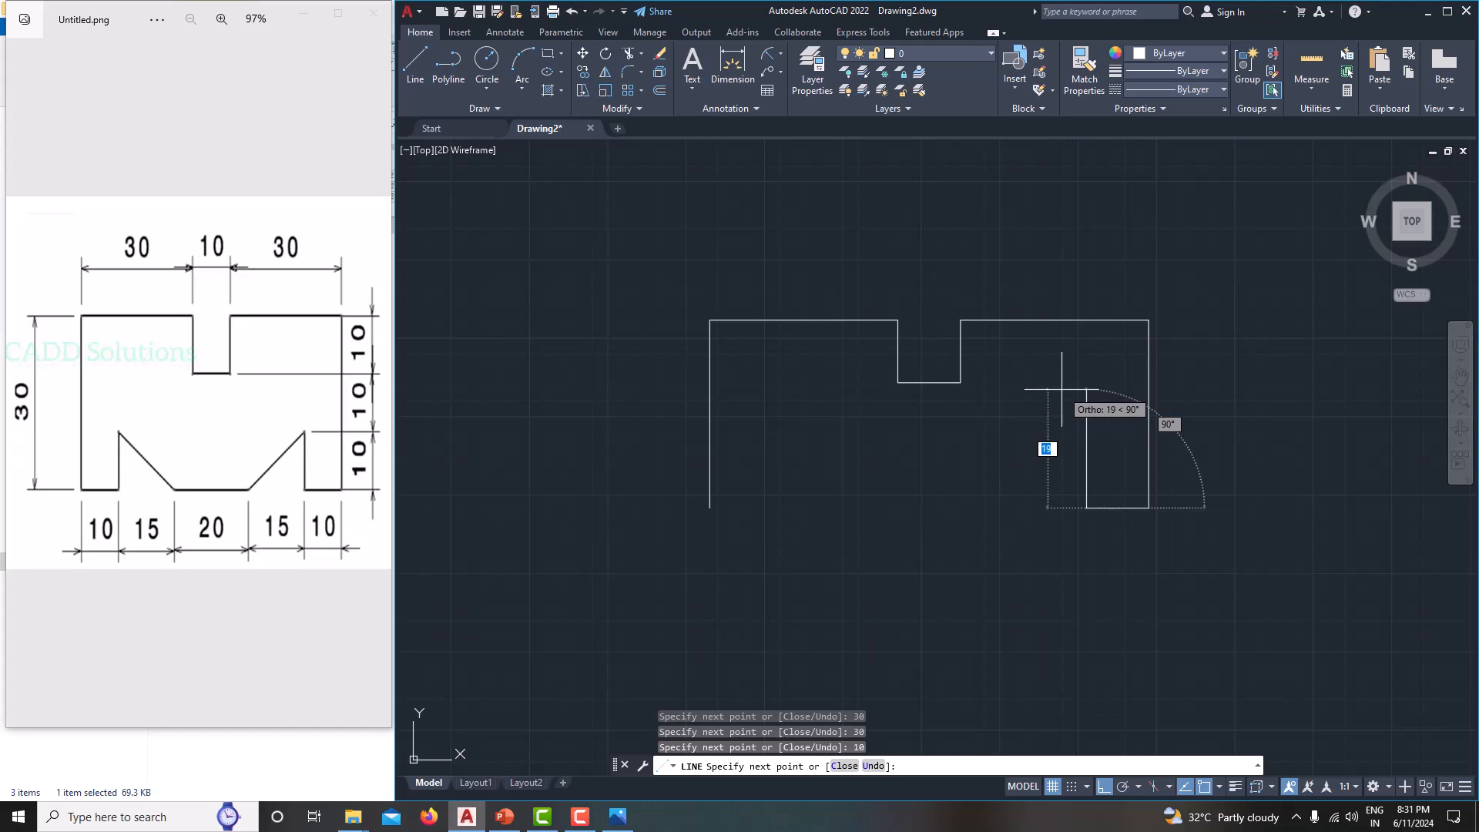
Step: Continue the line from the right foot 10 mm up, 15 mm left and 10 mm down to lay out the right cutout
text(10)
key(Return)
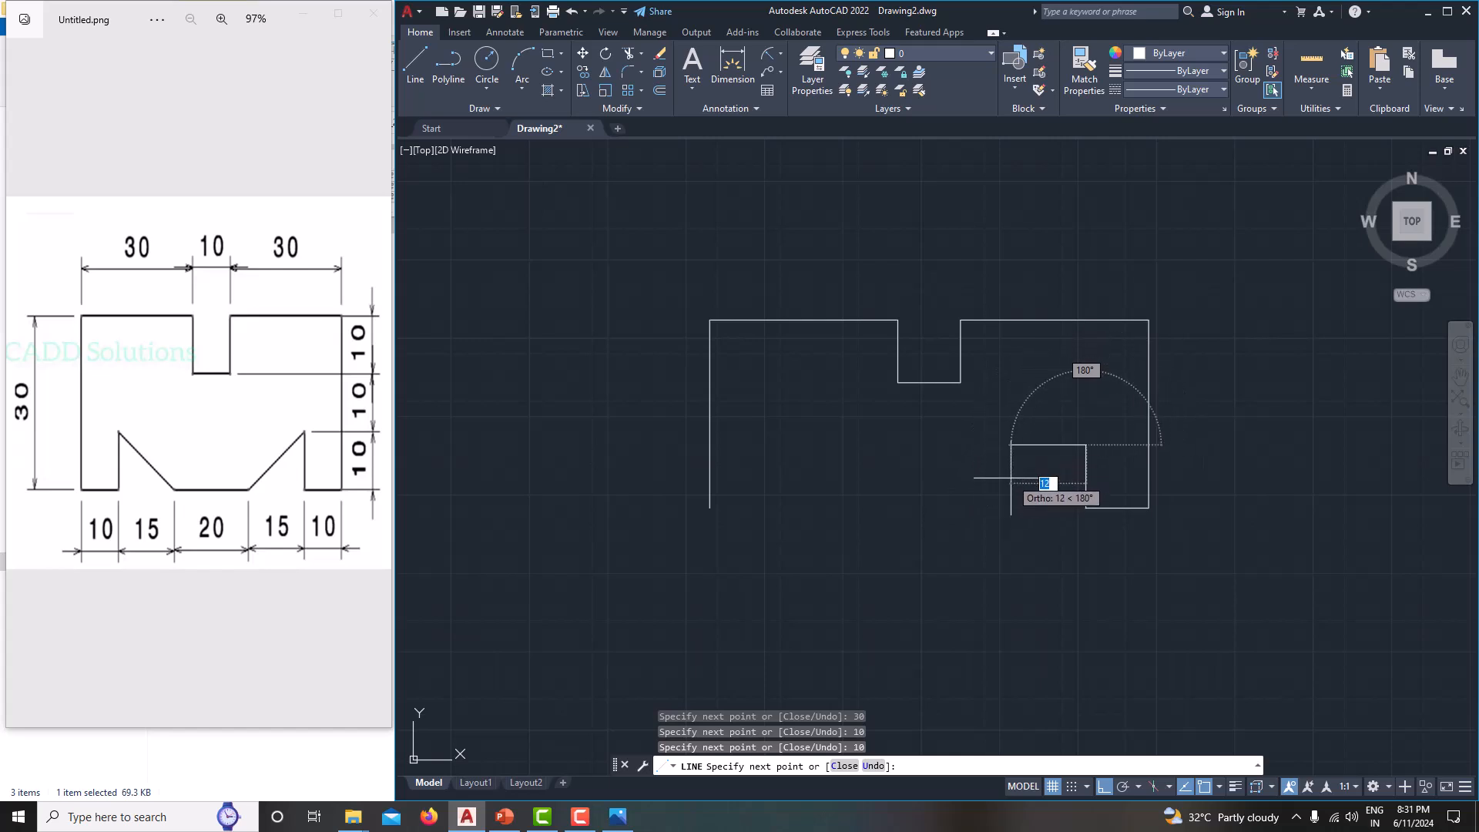
text(15)
key(Return)
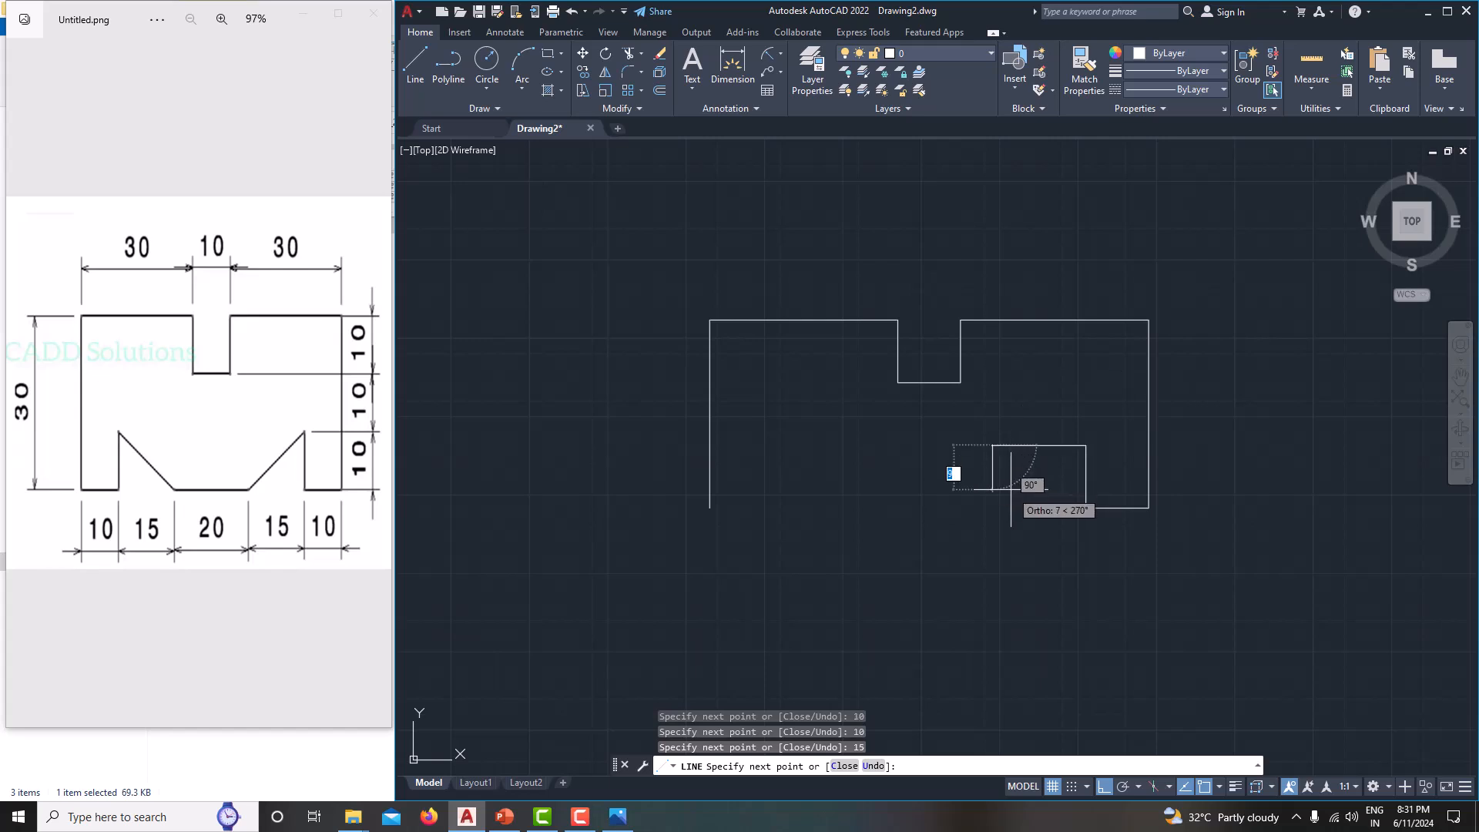
text(10)
key(Return)
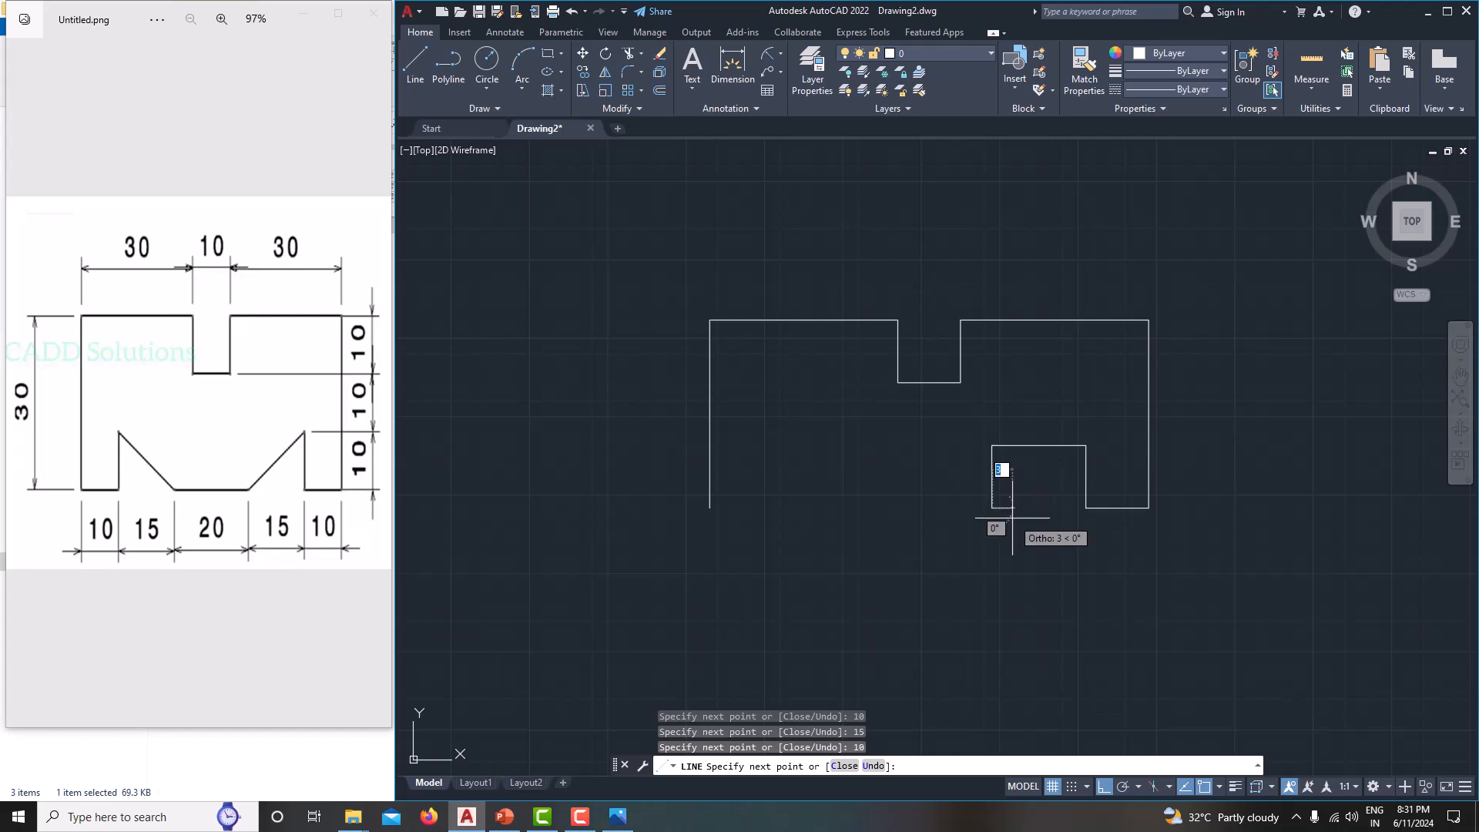
Step: With ortho off, draw the right cutout's diagonal from its lower-left corner to its upper-right corner and end the line
key(F8)
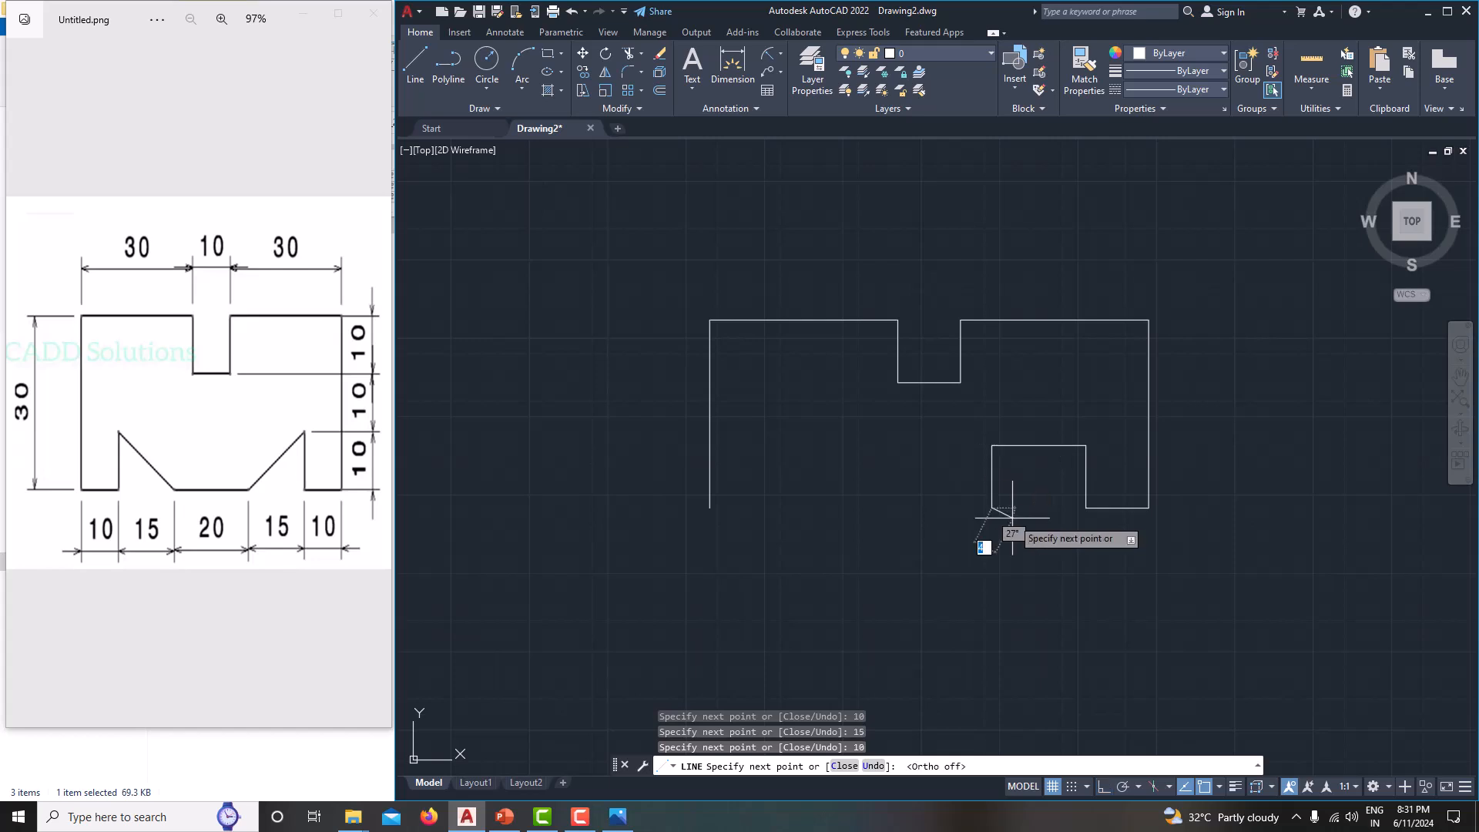
click(1087, 447)
right_click(1066, 389)
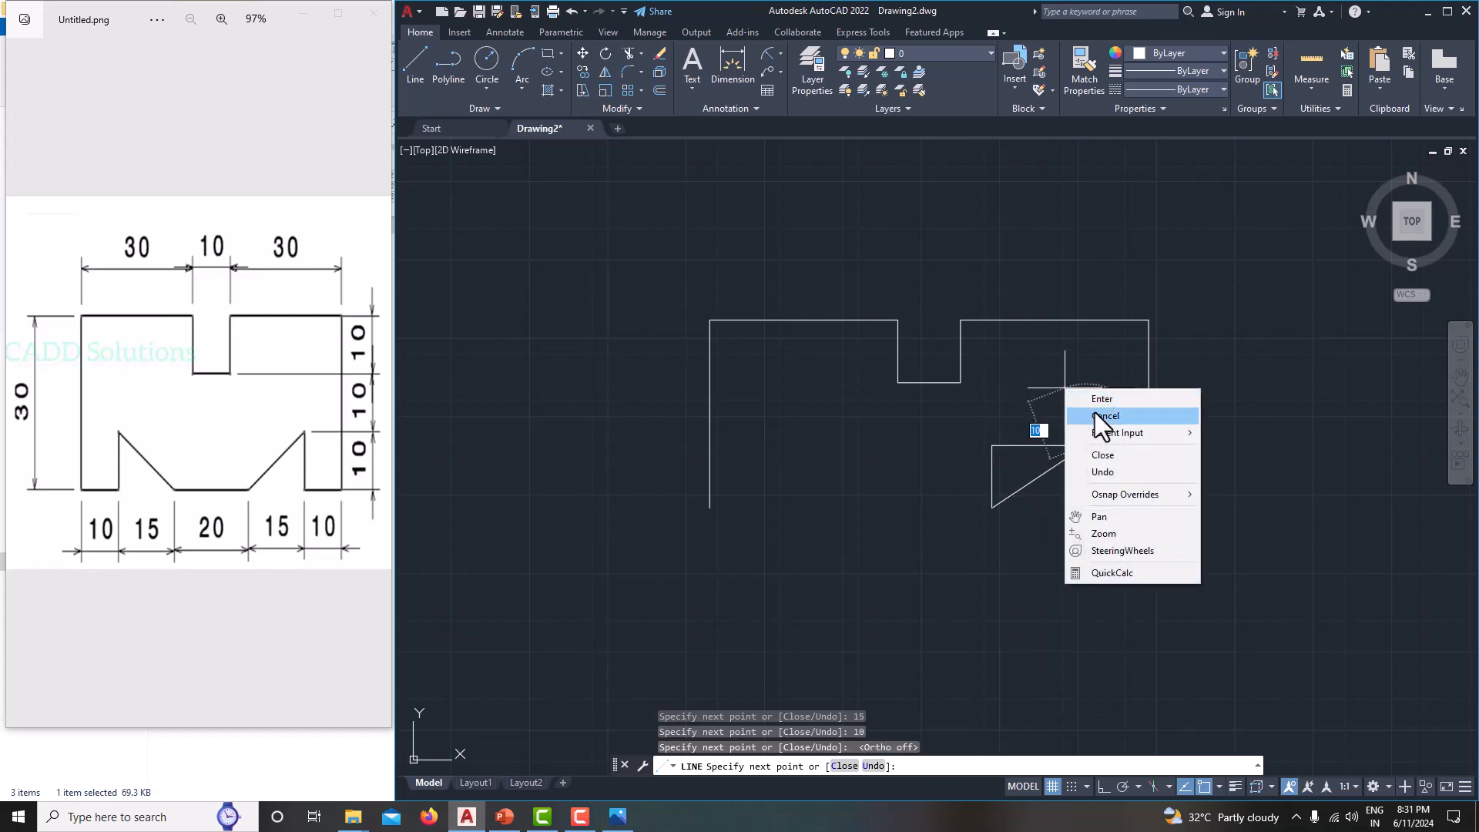
click(1093, 414)
middle_drag(953, 497, 992, 502)
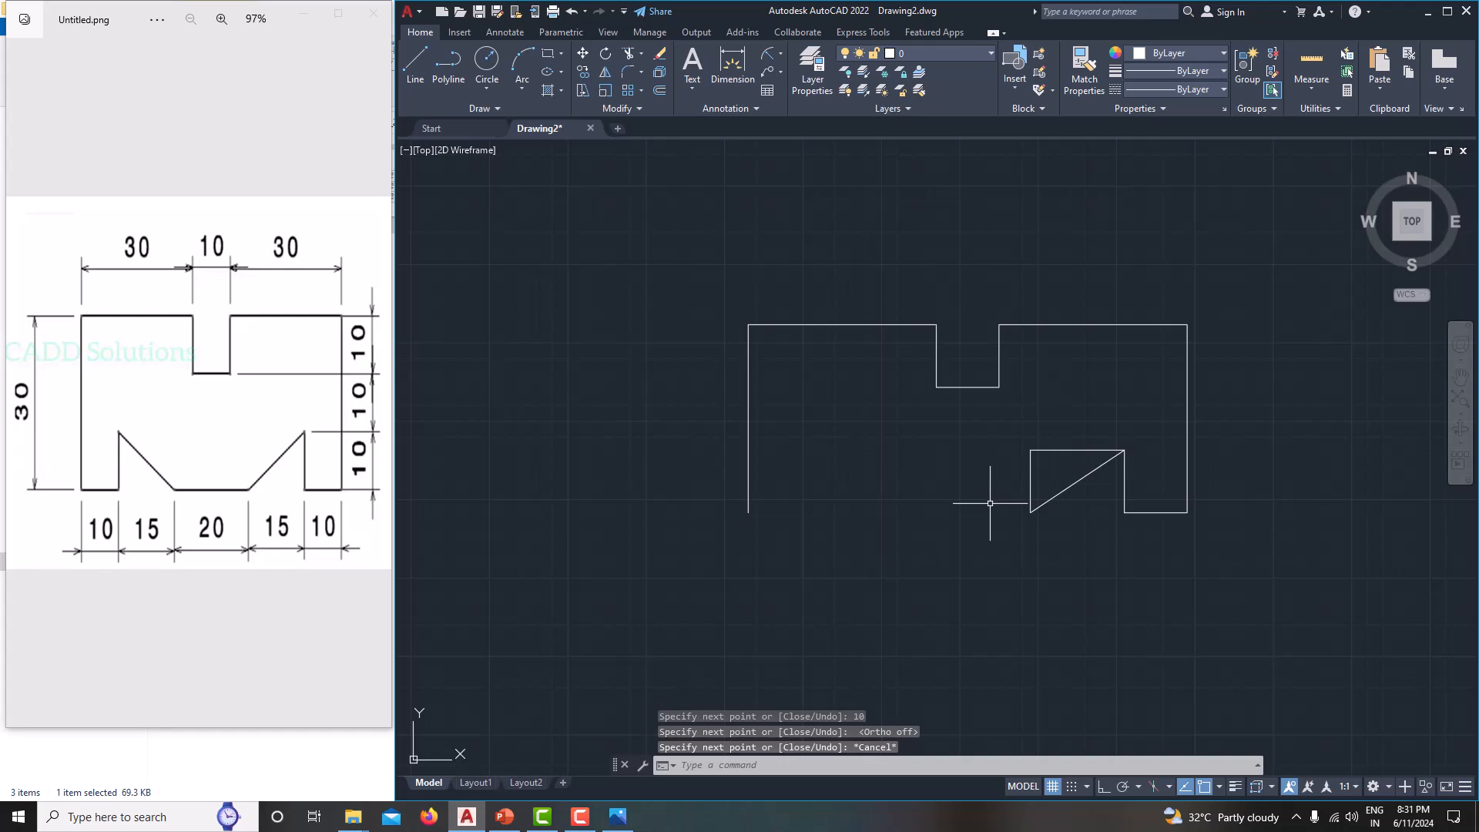
Step: Draw a 20 mm line leftward along the base from the right cutout's lower-left corner and end the line
text(l)
key(Return)
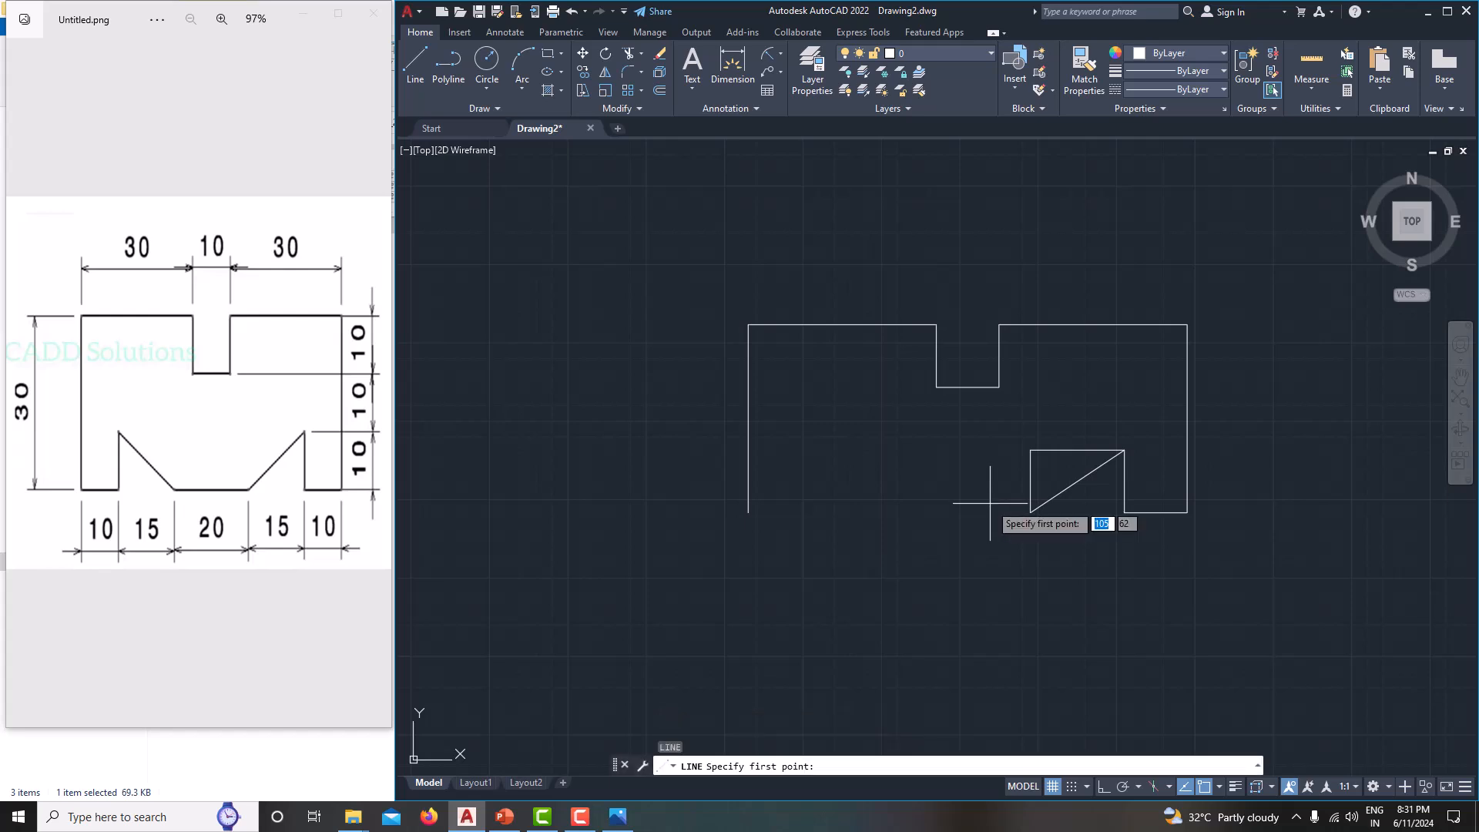
click(1031, 512)
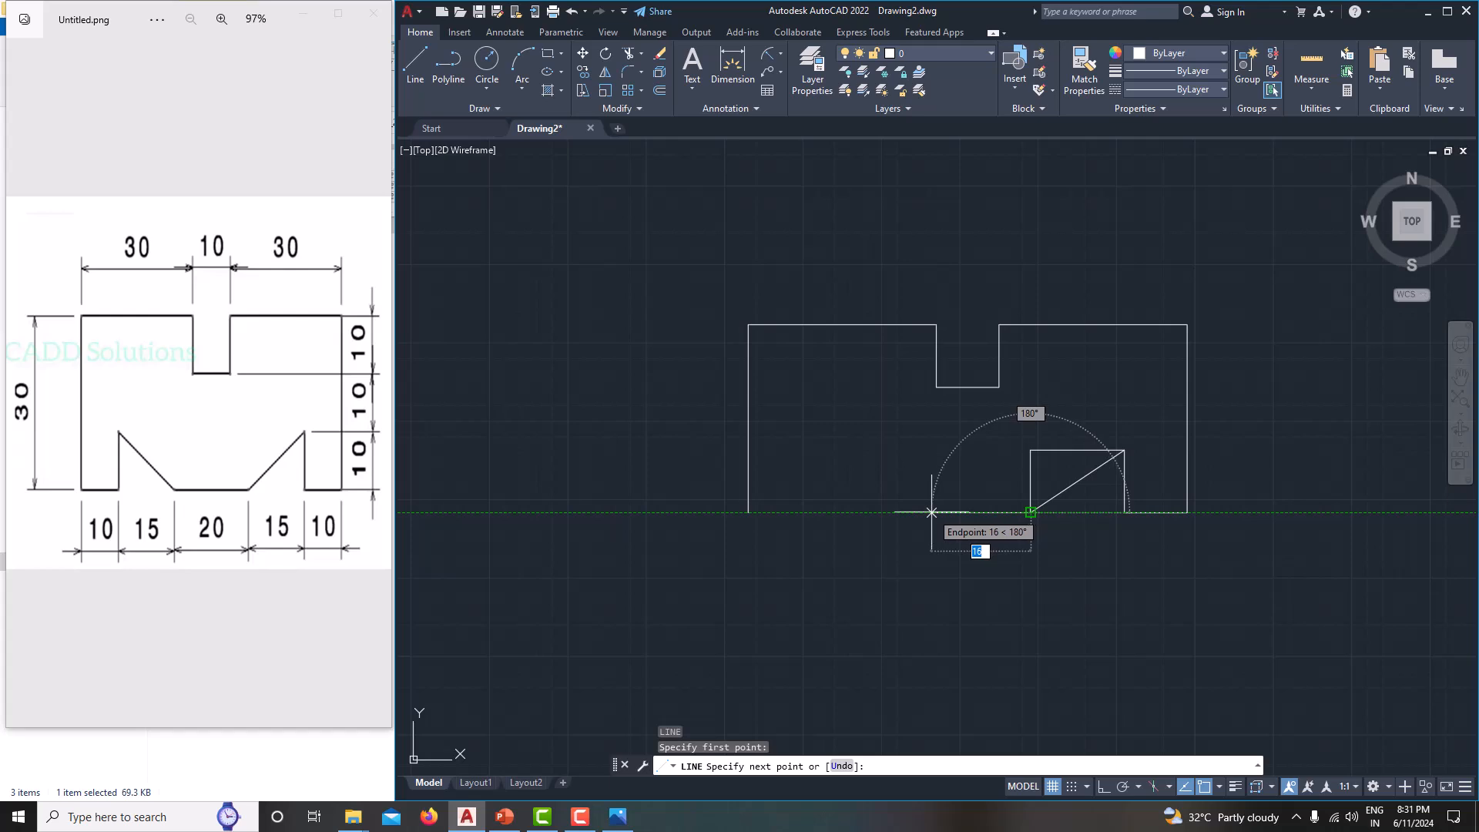
text(20)
key(Return)
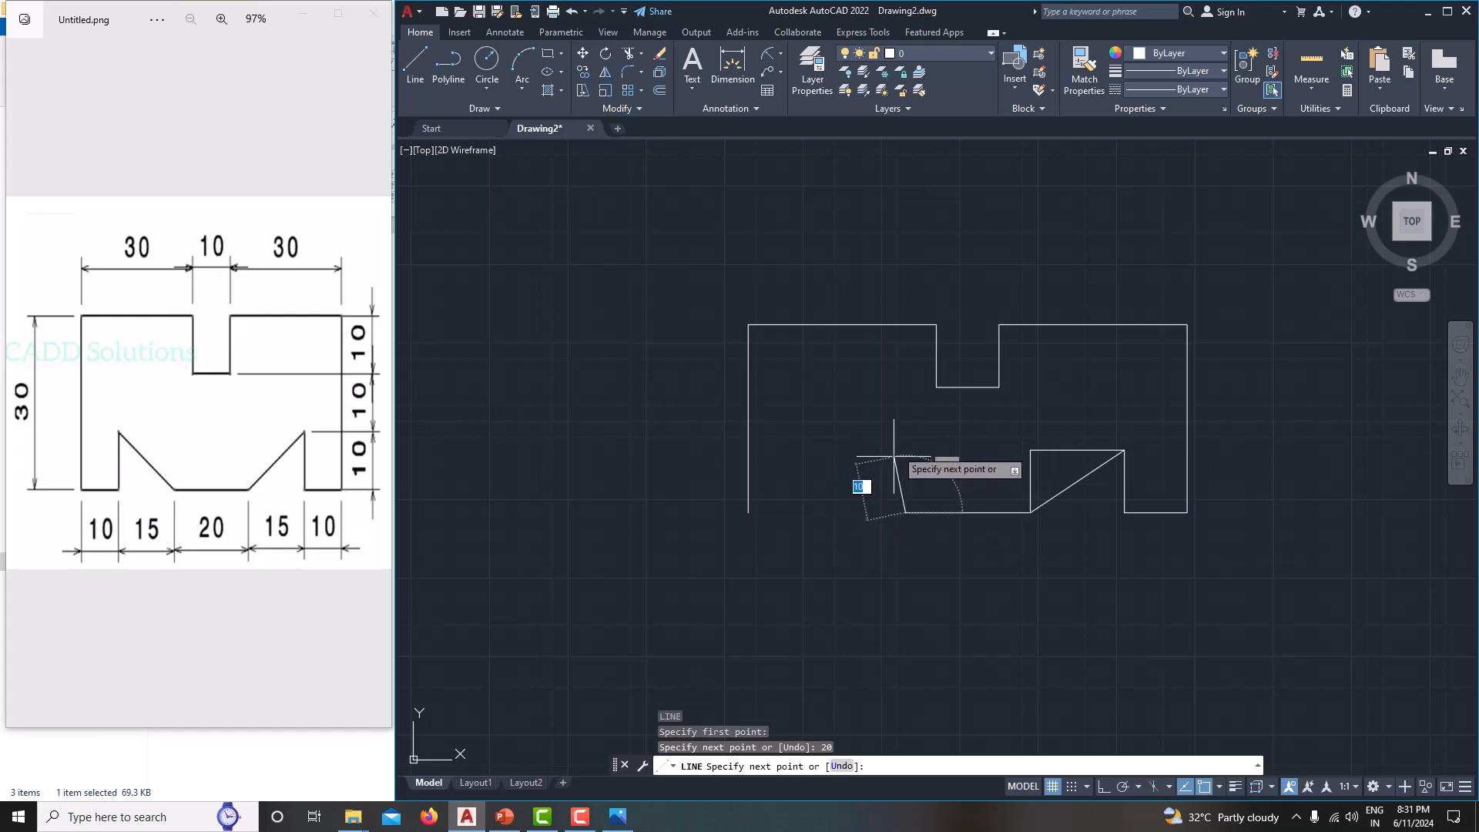
key(Escape)
Step: Delete the 20 mm base line that was just drawn
scroll(921, 508, up, 5)
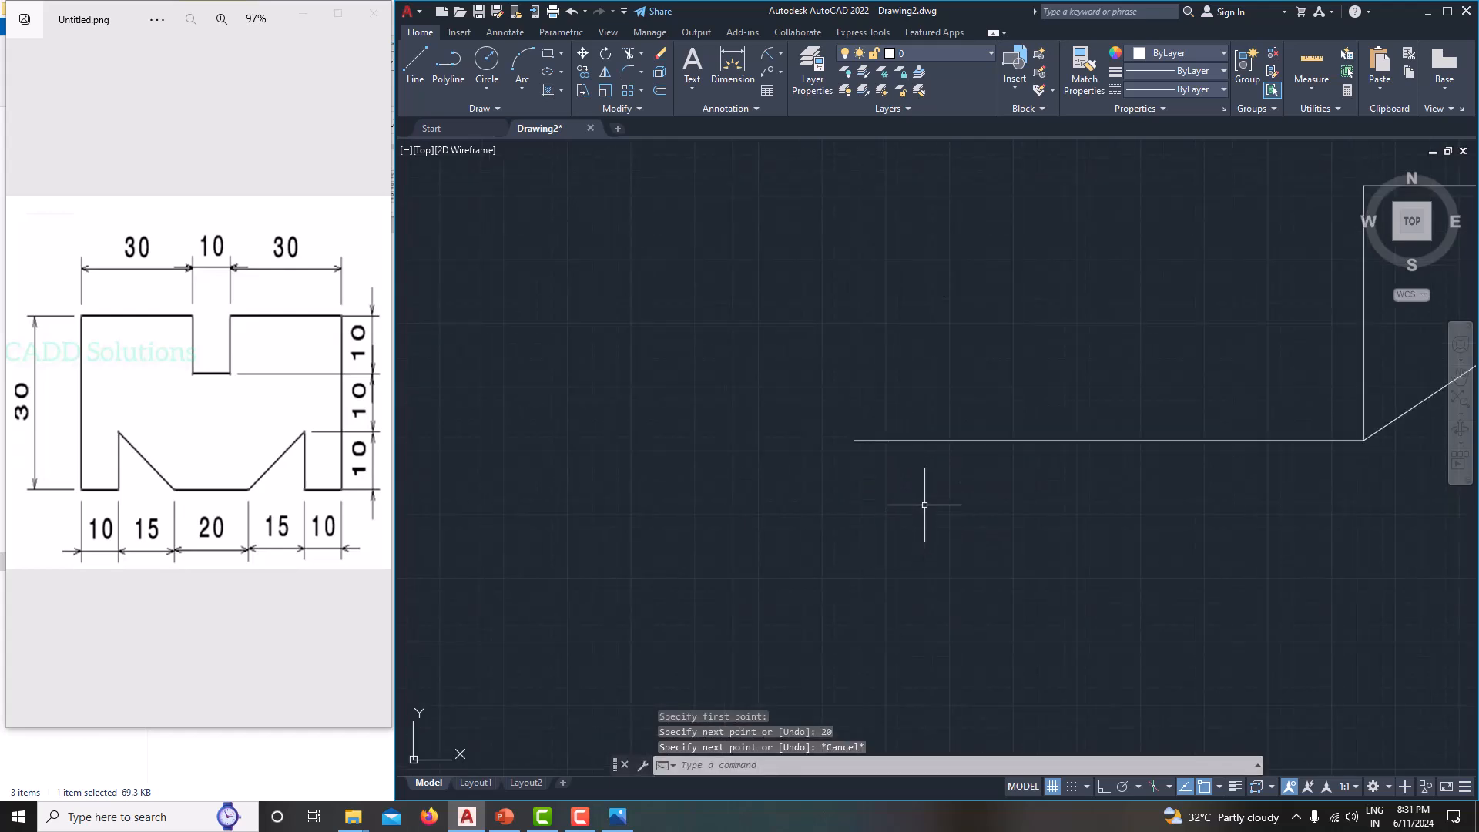
click(928, 430)
click(922, 441)
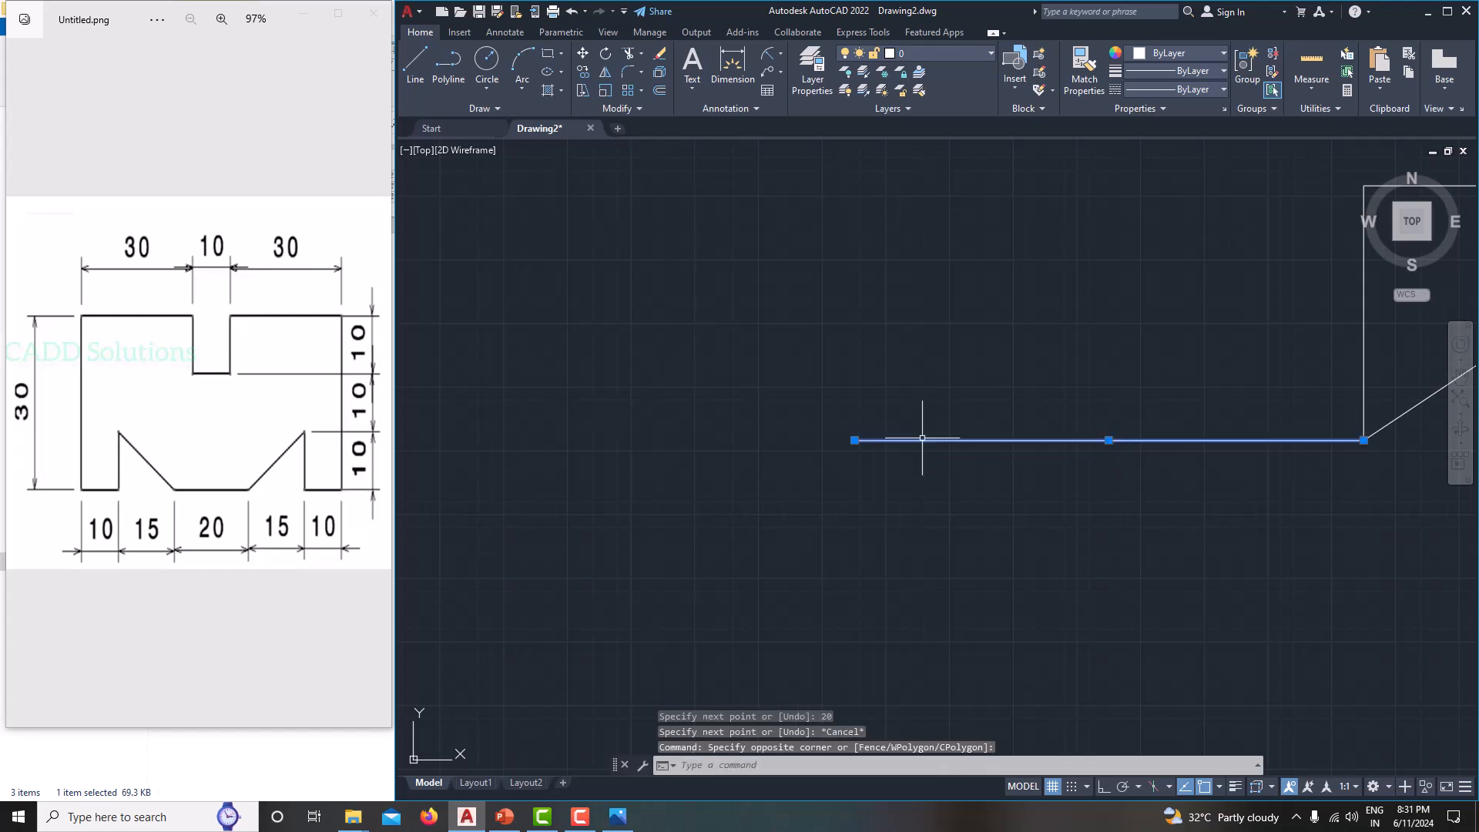
key(Delete)
scroll(922, 439, down, 4)
middle_drag(921, 440, 872, 440)
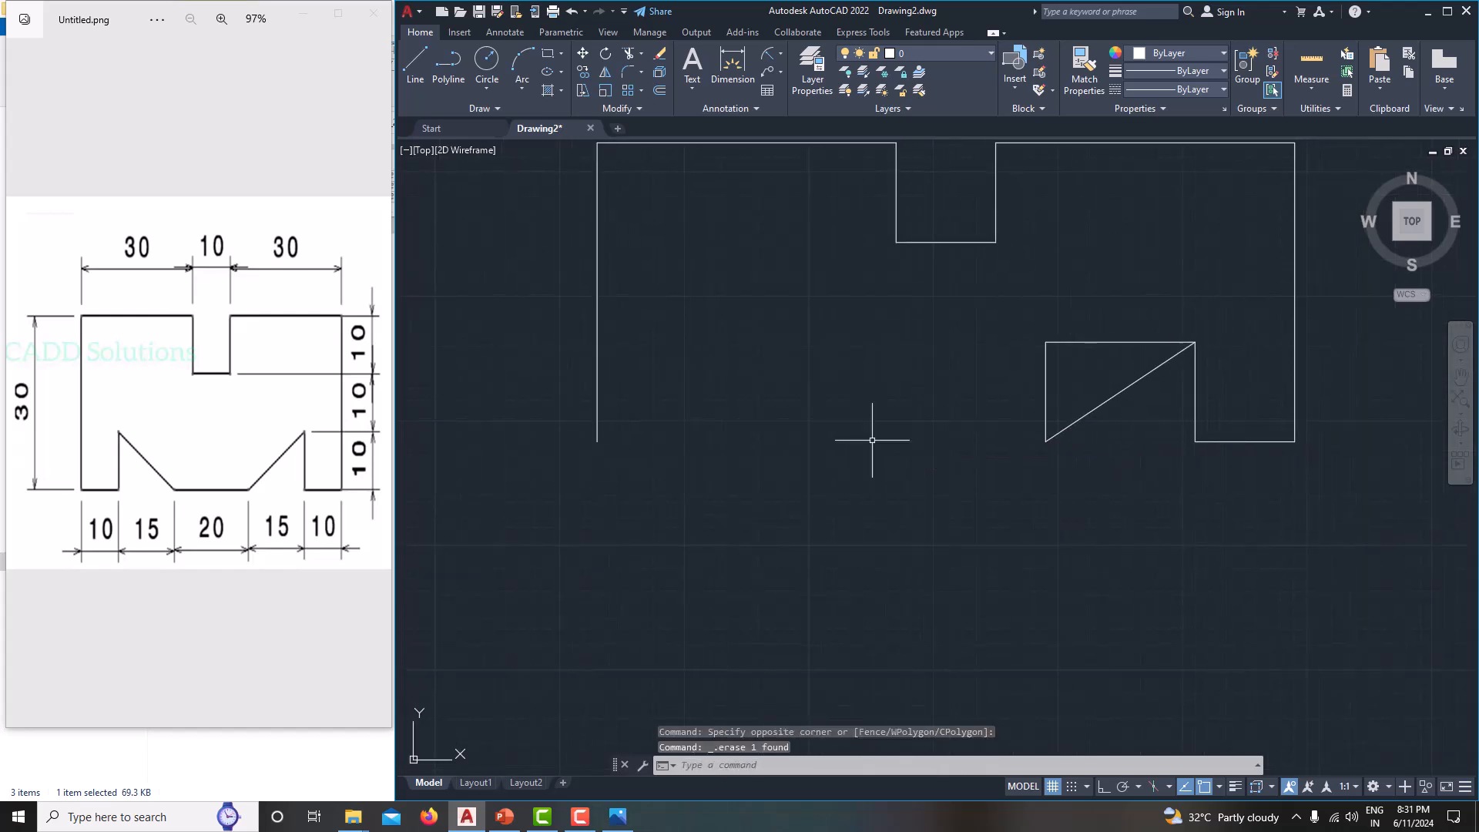
Step: With ortho on, start a line at the right cutout's lower-left corner and run it 20 mm left along the base
key(F8)
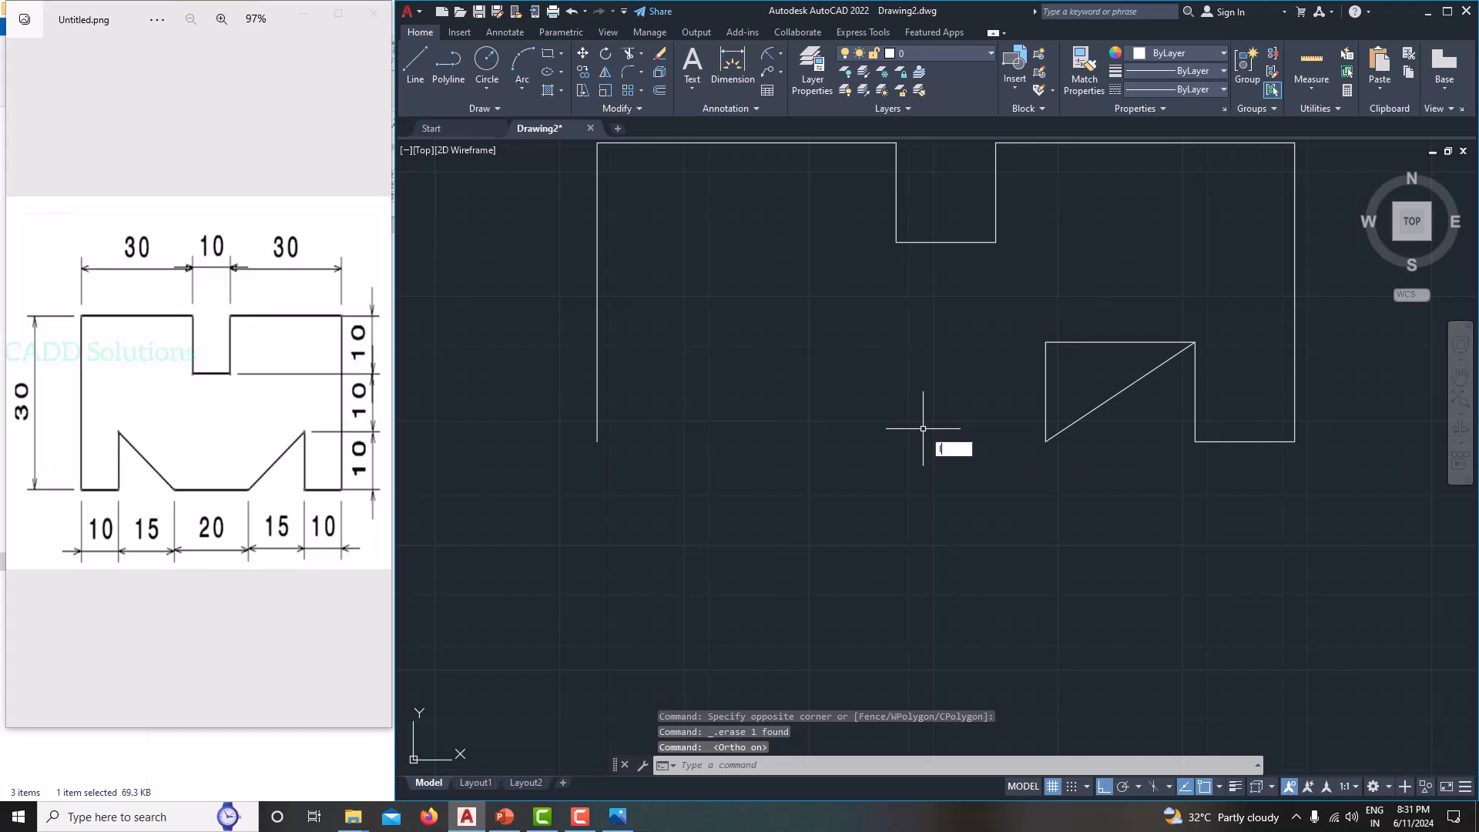
text(l)
key(Return)
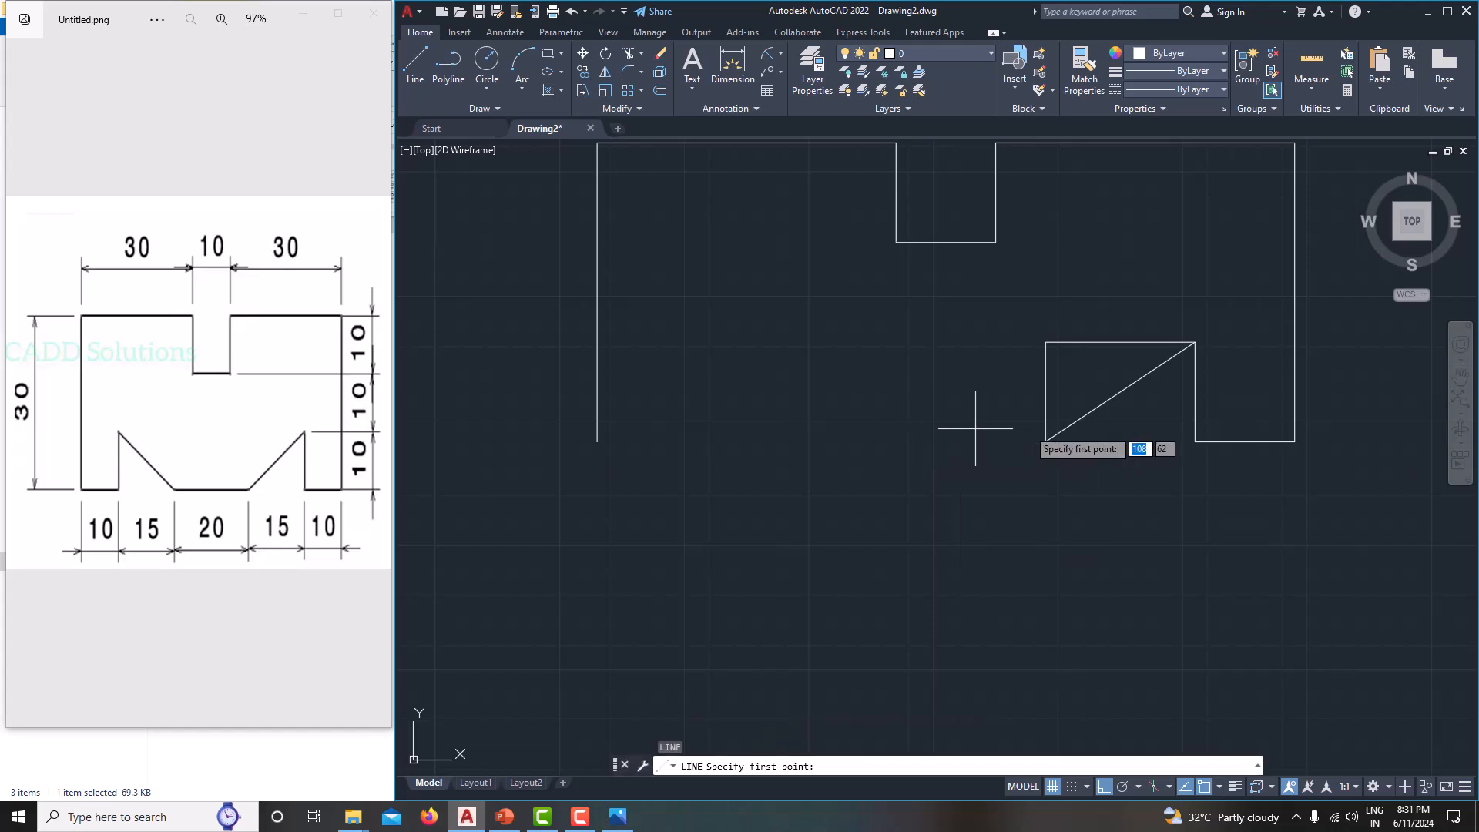
click(1045, 442)
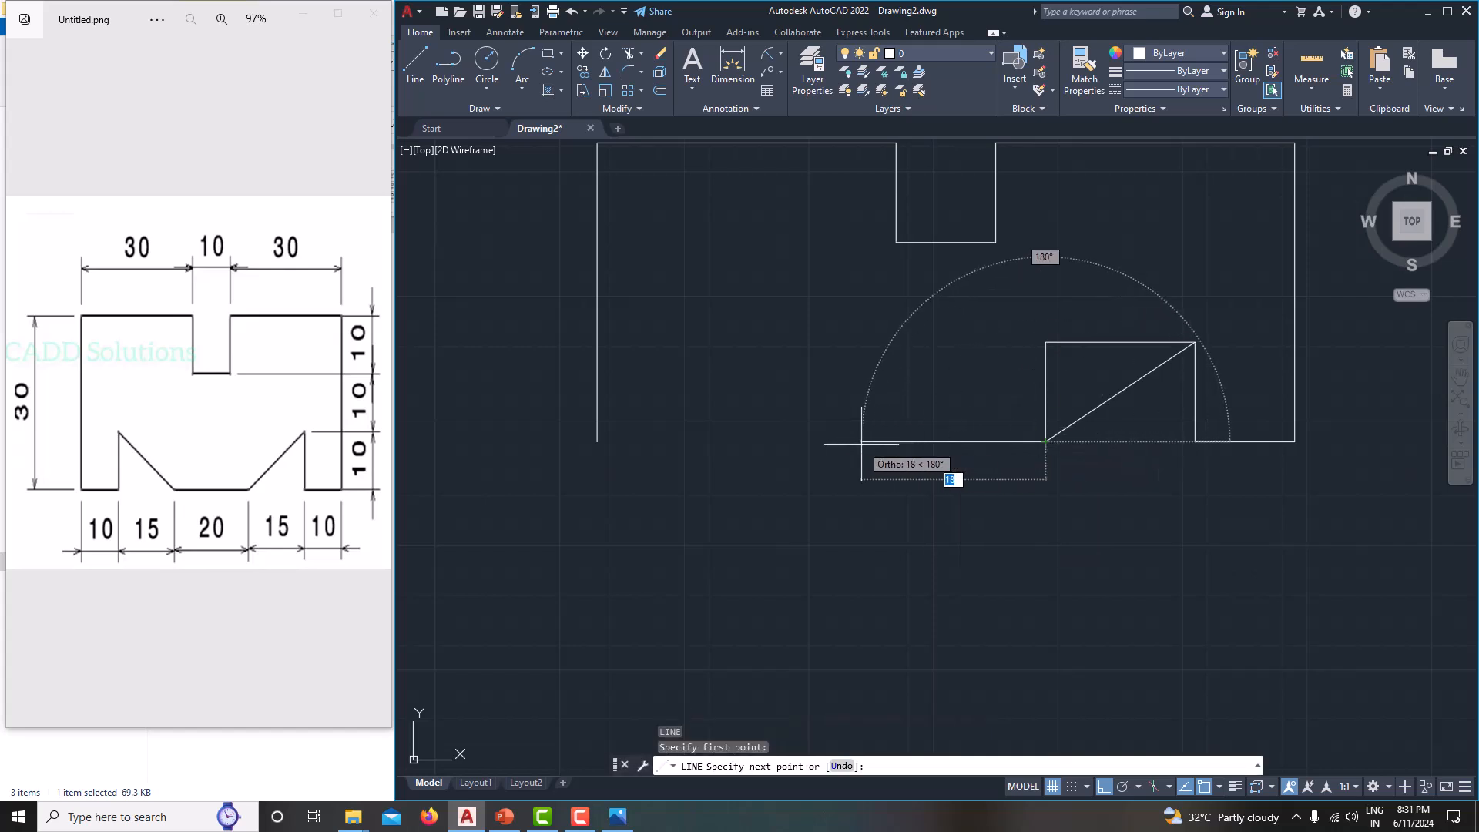
text(20)
key(Return)
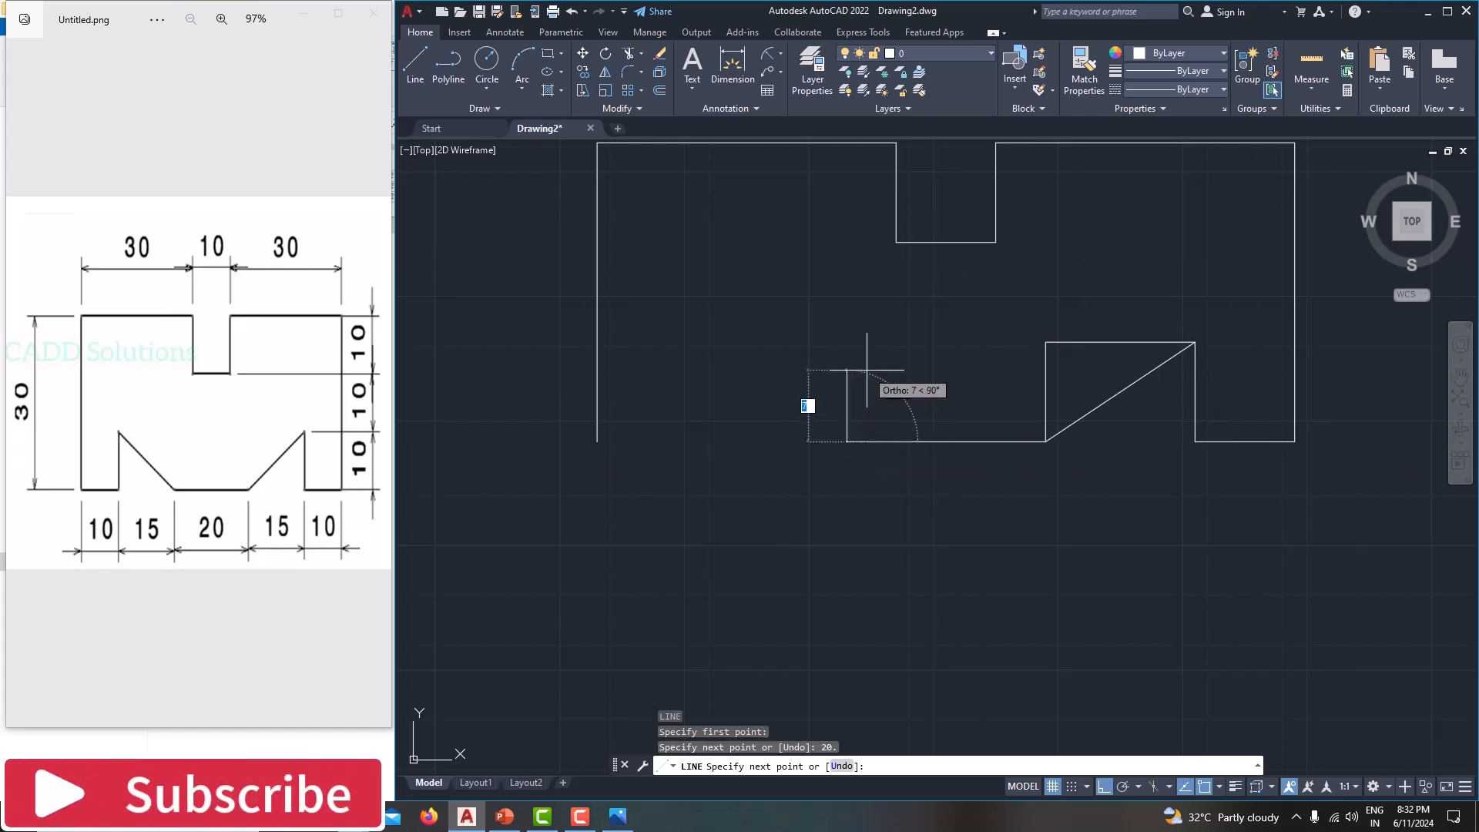
Step: Continue the line 10 mm up, 15 mm left and 10 mm down to lay out the left cutout, ending the line there
text(10)
key(Return)
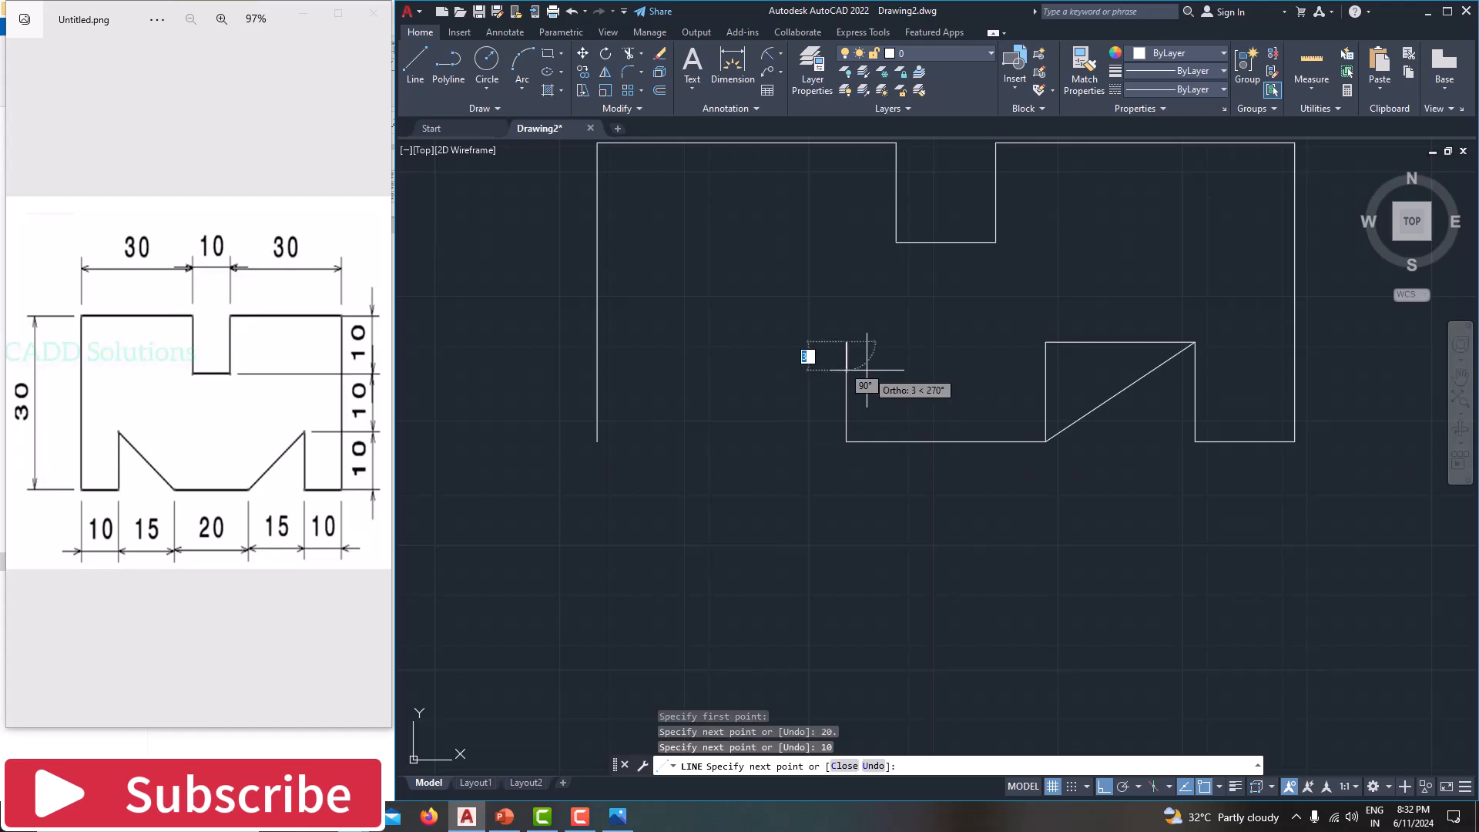
text(15)
key(Return)
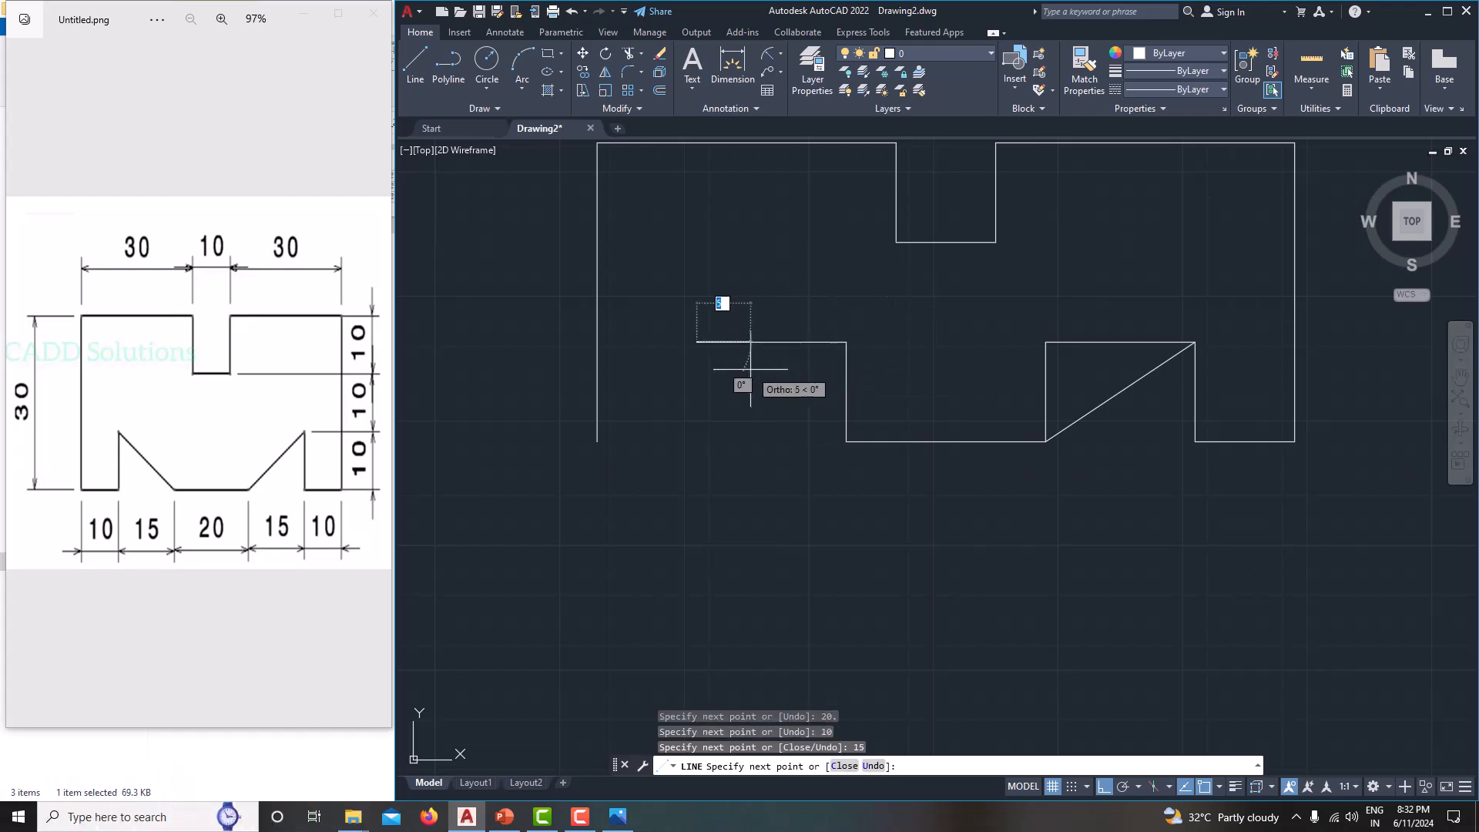
text(10)
key(Return)
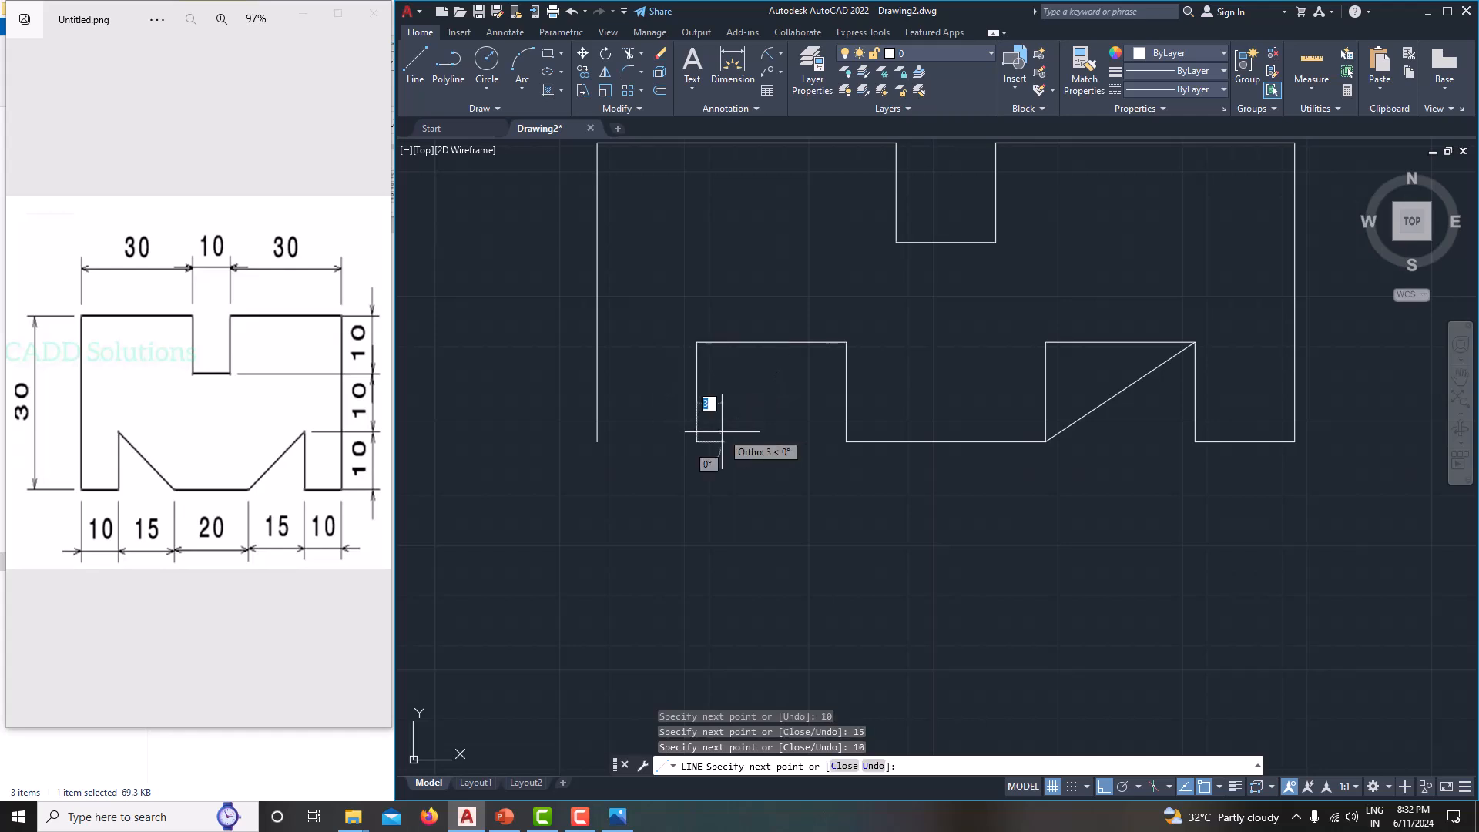
right_click(744, 406)
click(774, 431)
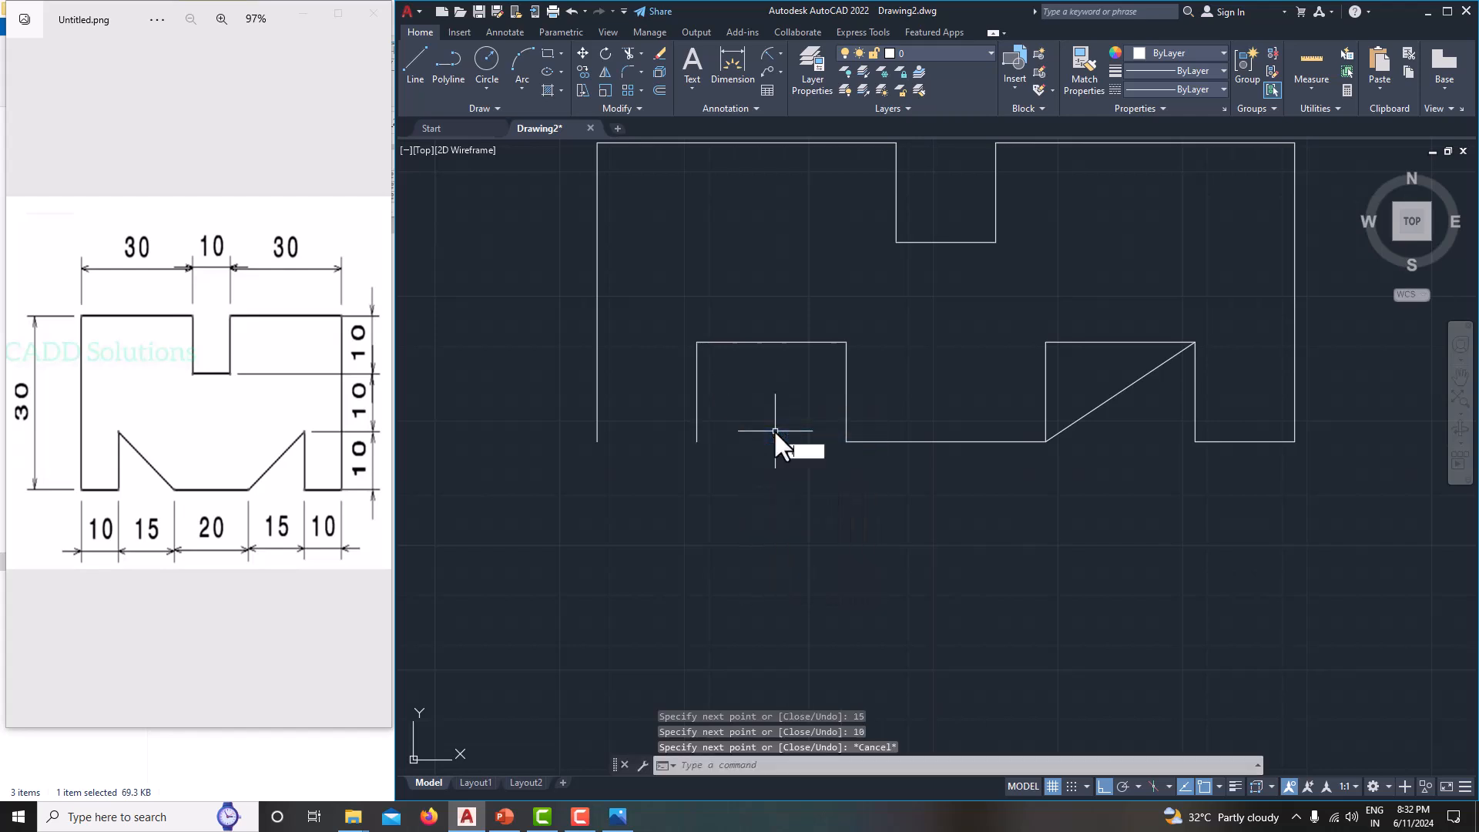
Step: With ortho off, draw the left cutout's diagonal from its upper-left corner to its lower-right corner and end the line
key(Return)
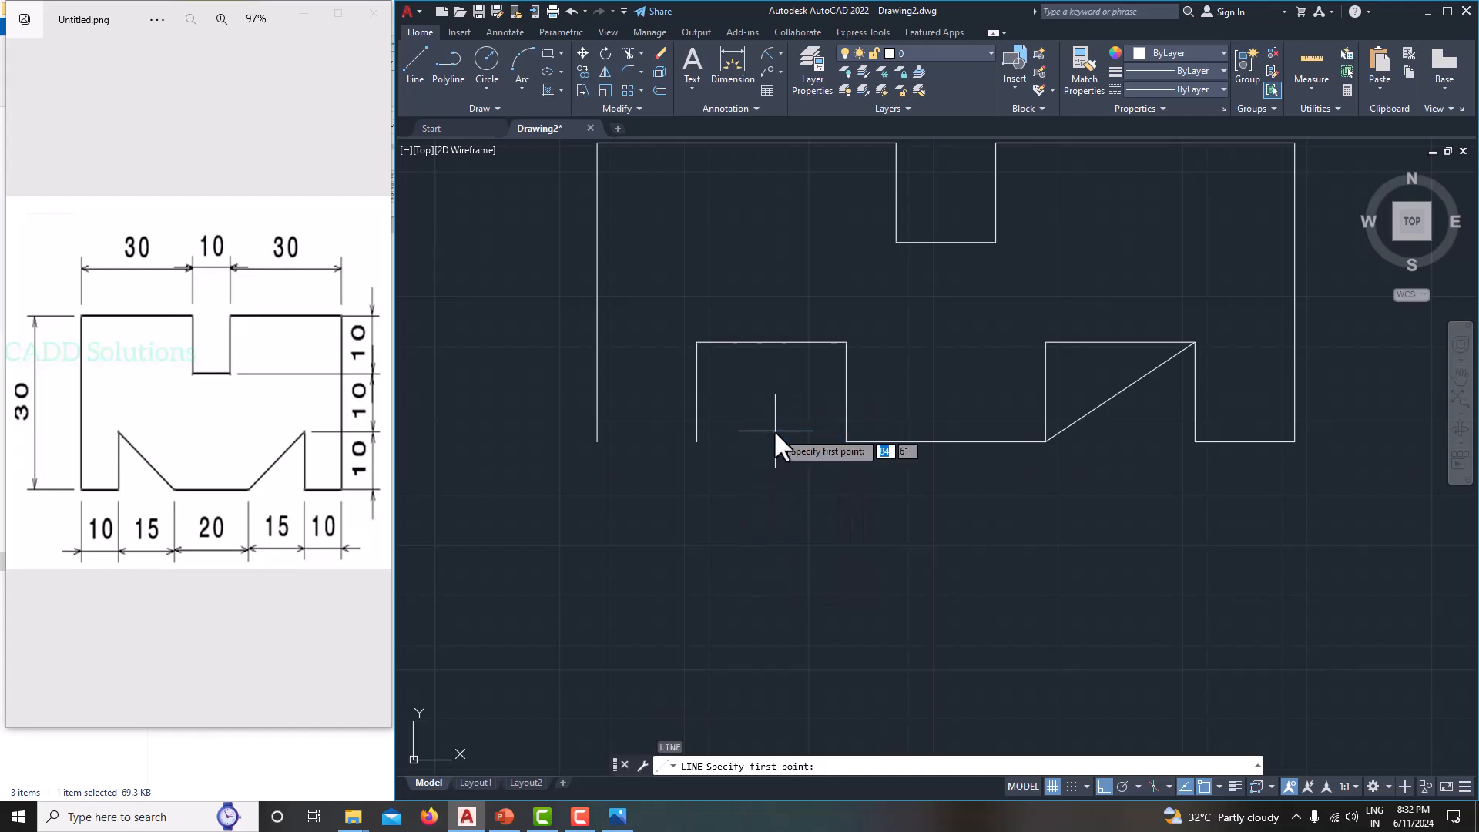
key(F8)
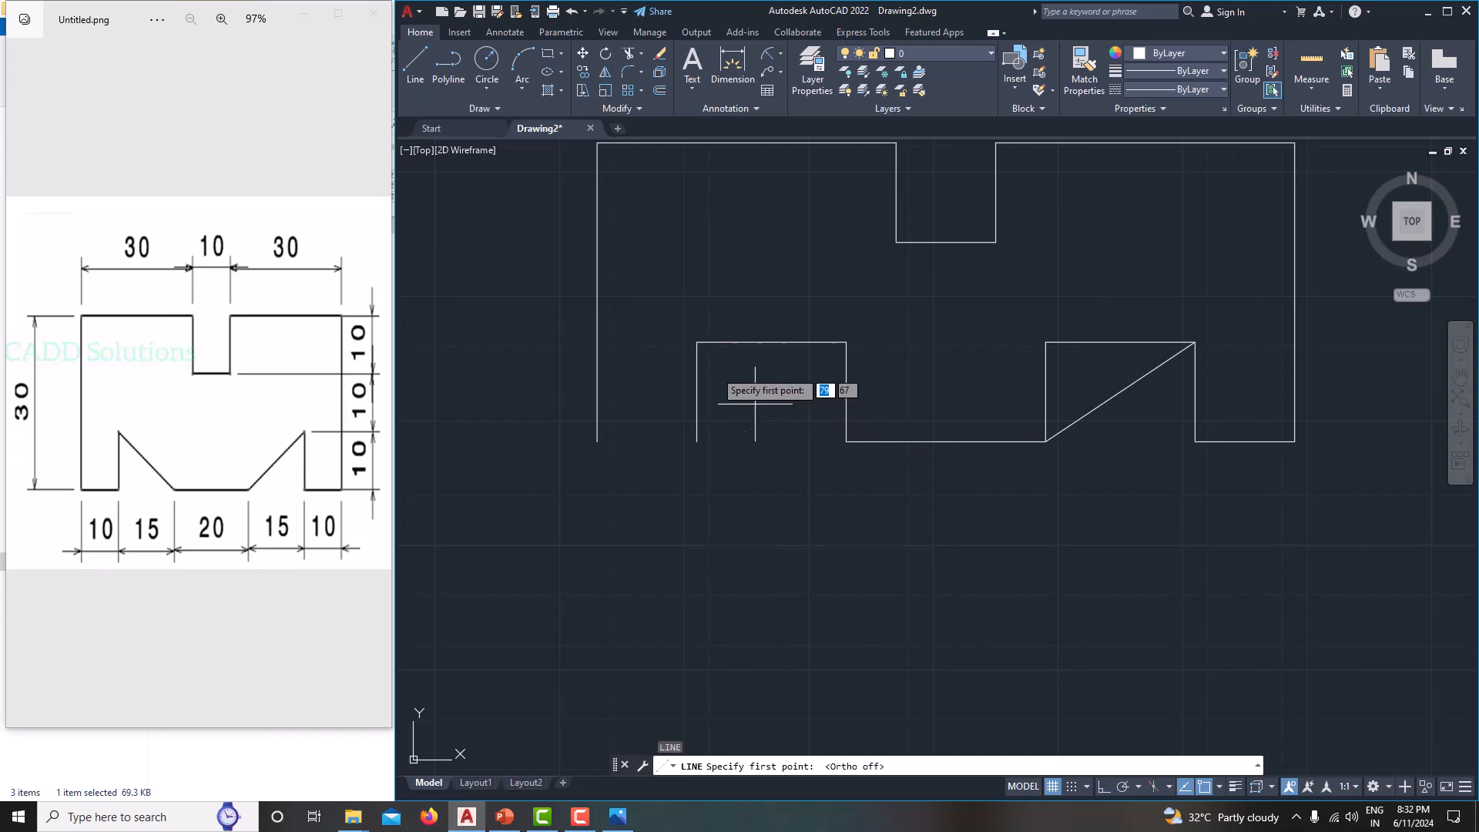
click(696, 341)
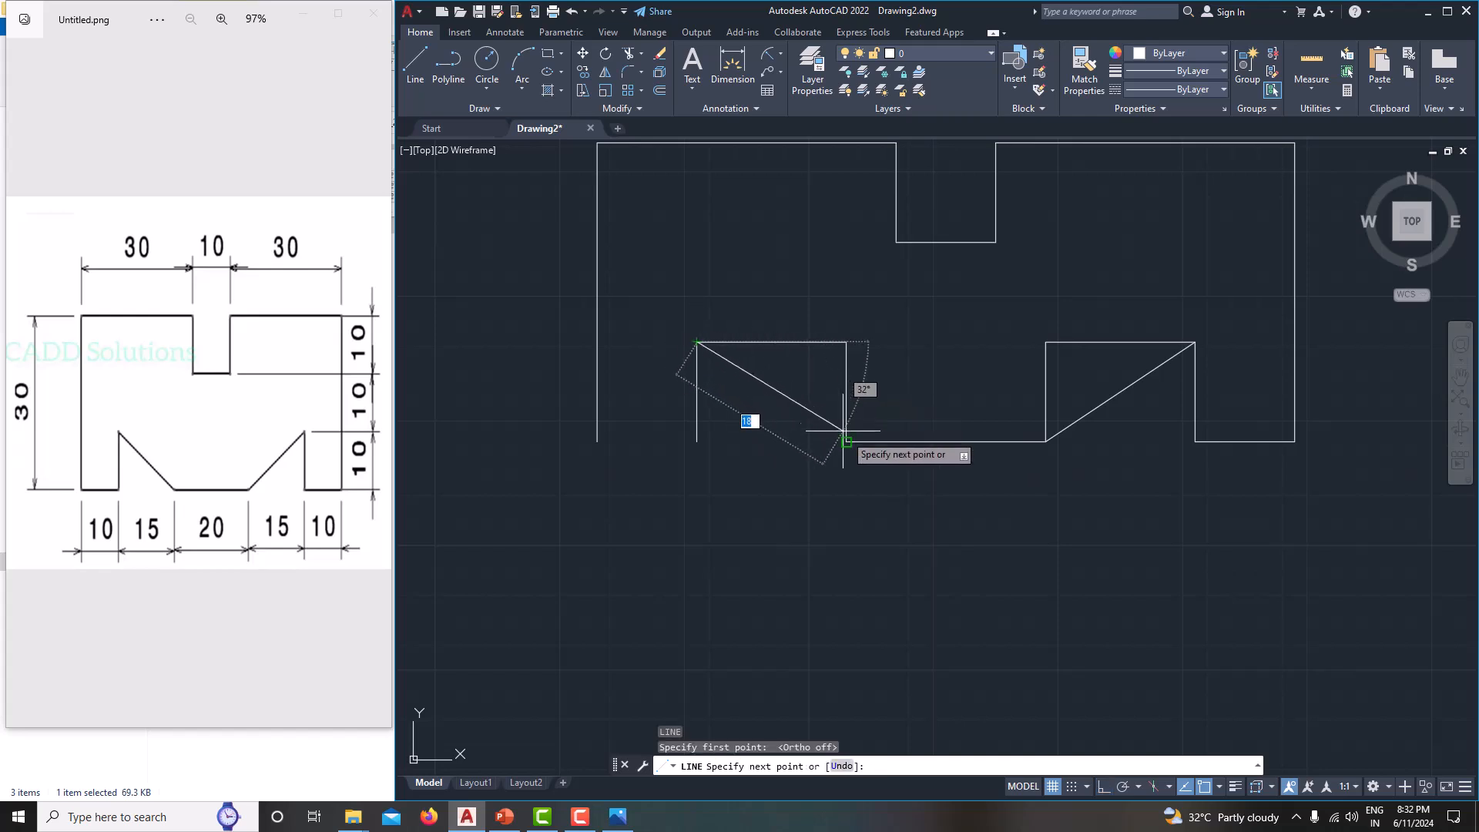
right_click(938, 315)
click(959, 348)
Step: Close the outline with a base line from the left cutout's lower-left corner to the lower end of the profile's left side
middle_drag(959, 356, 1009, 395)
key(space)
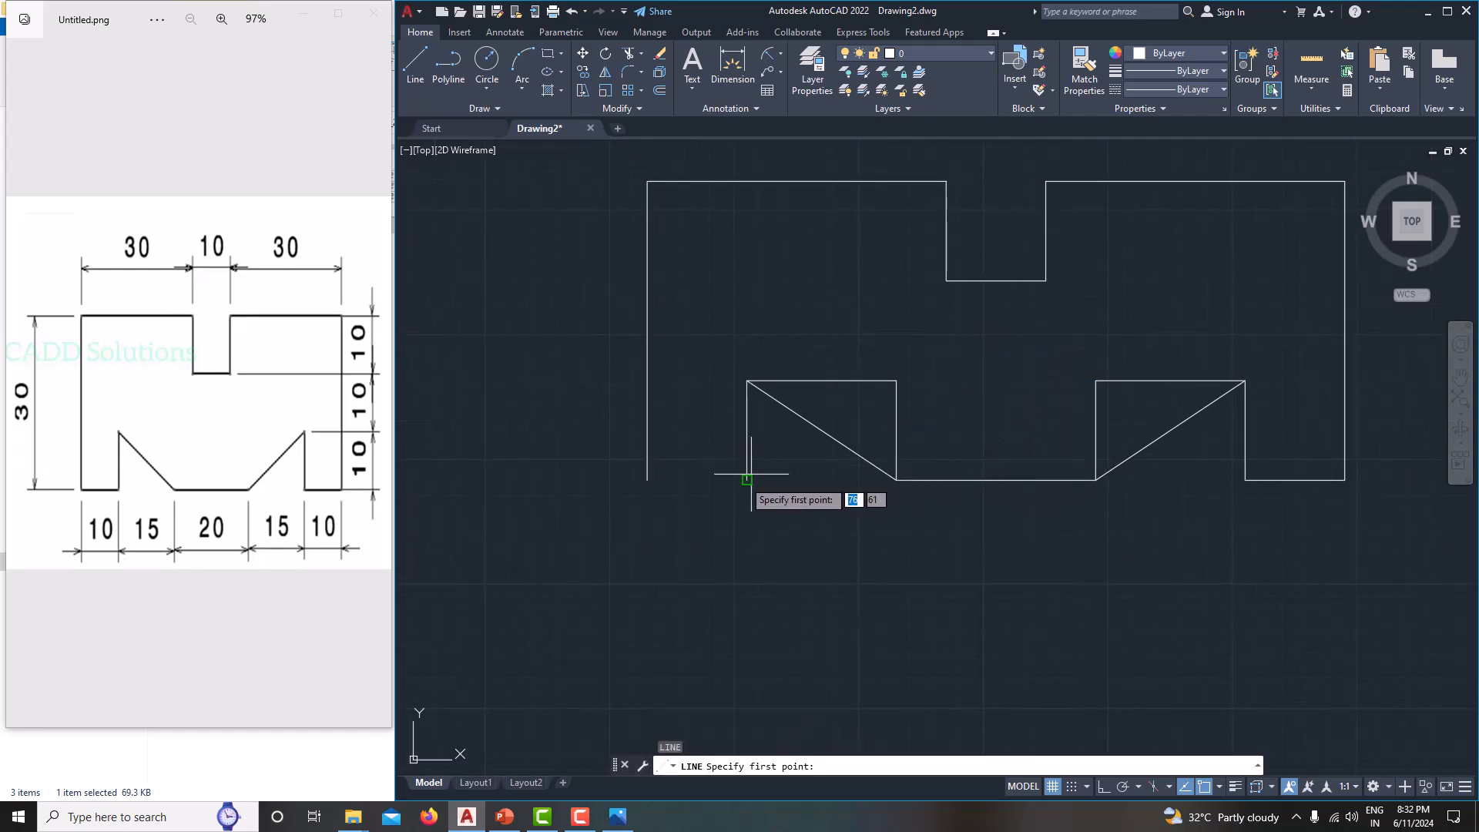
click(747, 479)
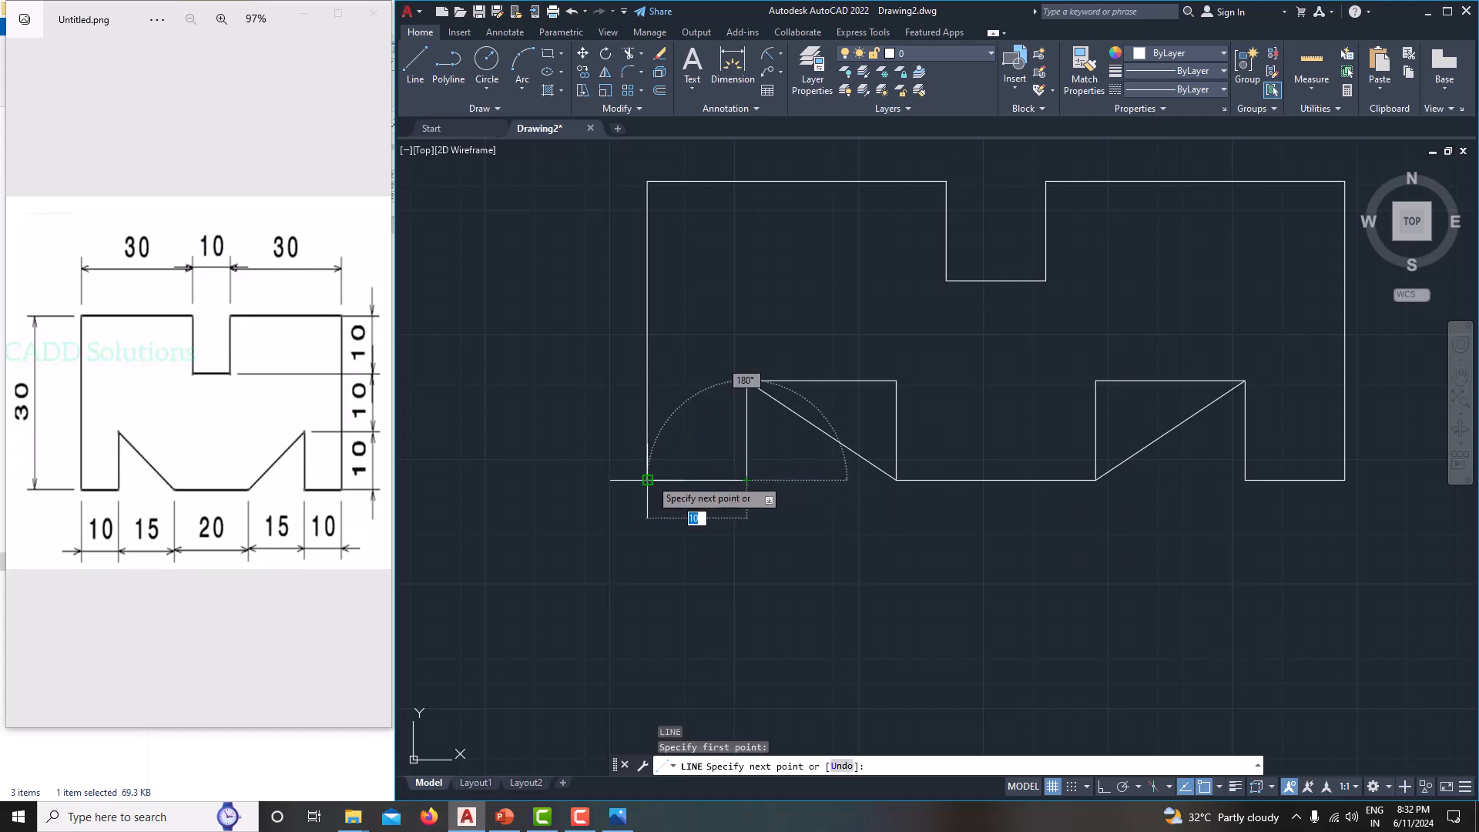
click(647, 479)
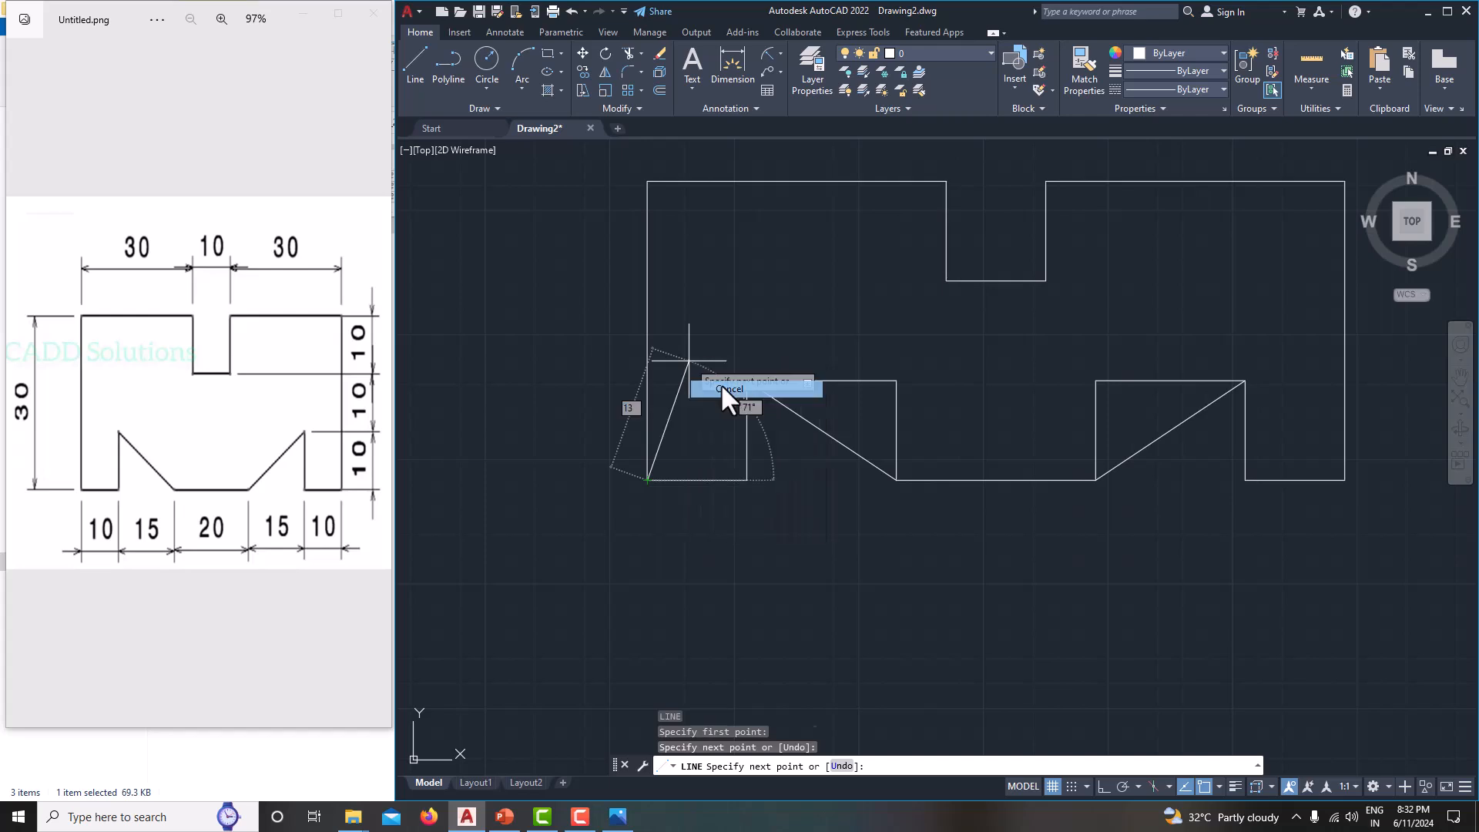
click(730, 388)
middle_drag(788, 443, 747, 459)
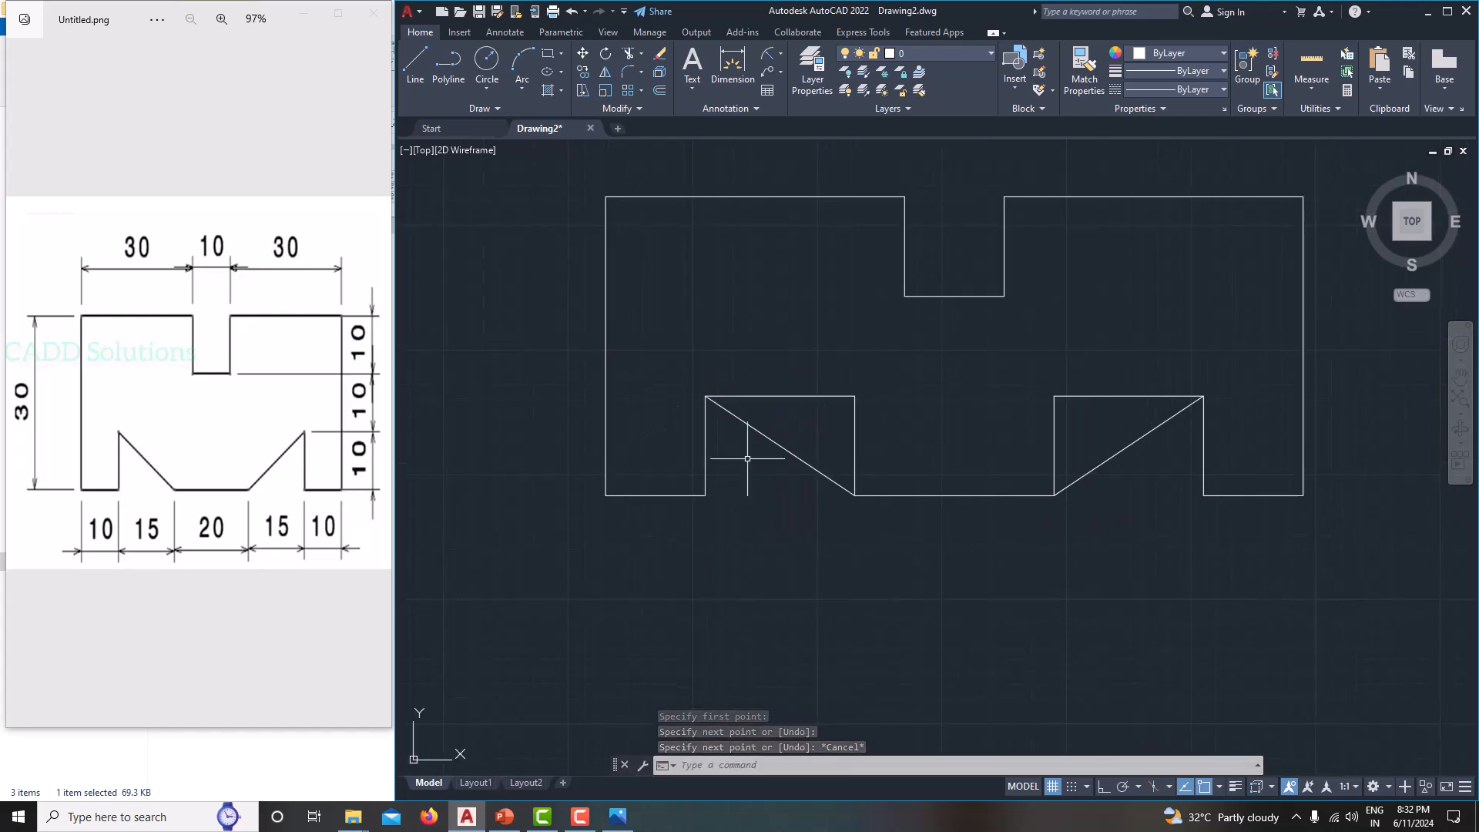
Step: Trim away the horizontal top and the inner vertical edge of both cutouts, leaving only their diagonals
text(tr)
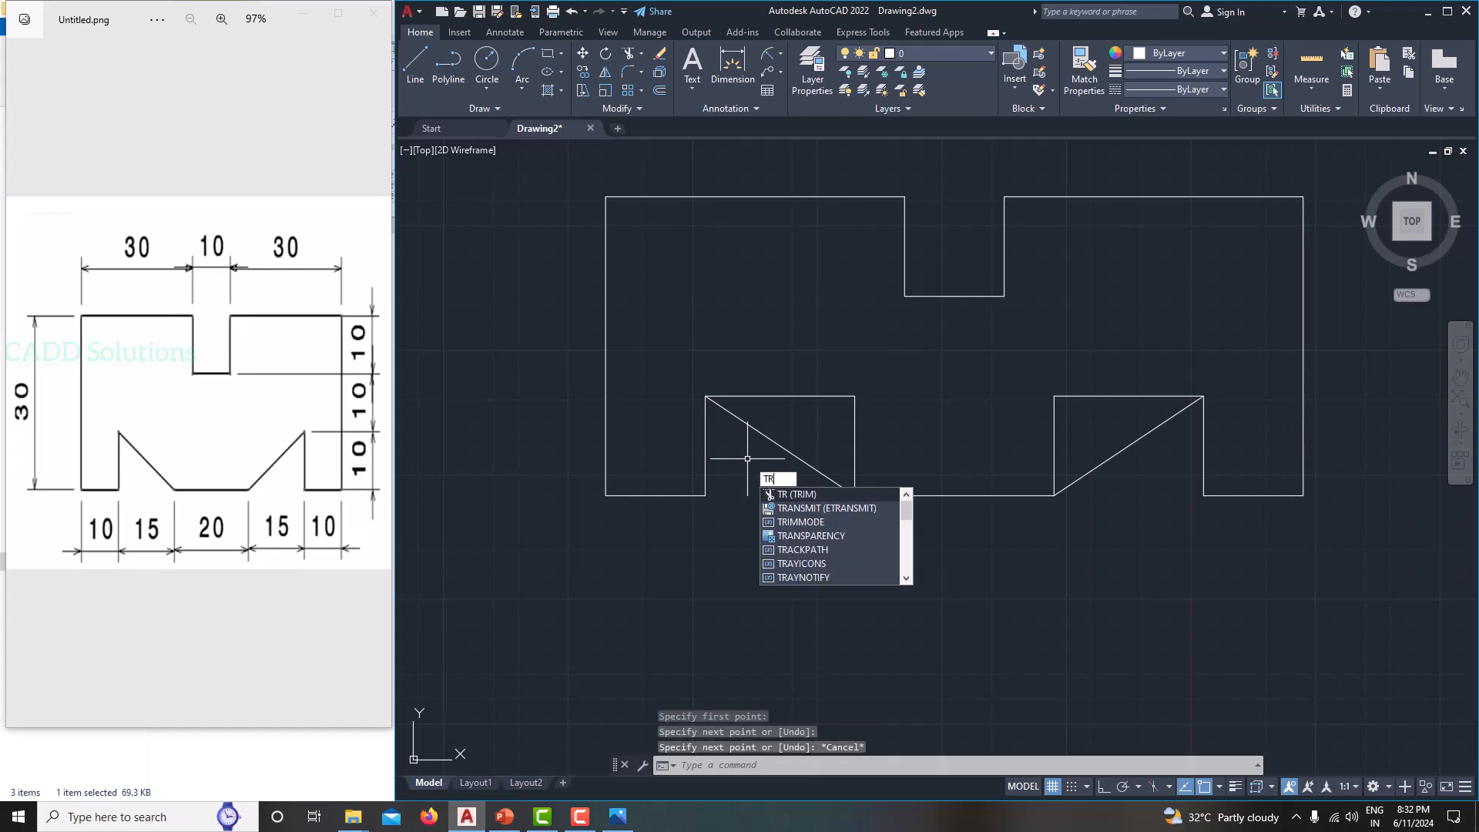
key(Return)
click(749, 356)
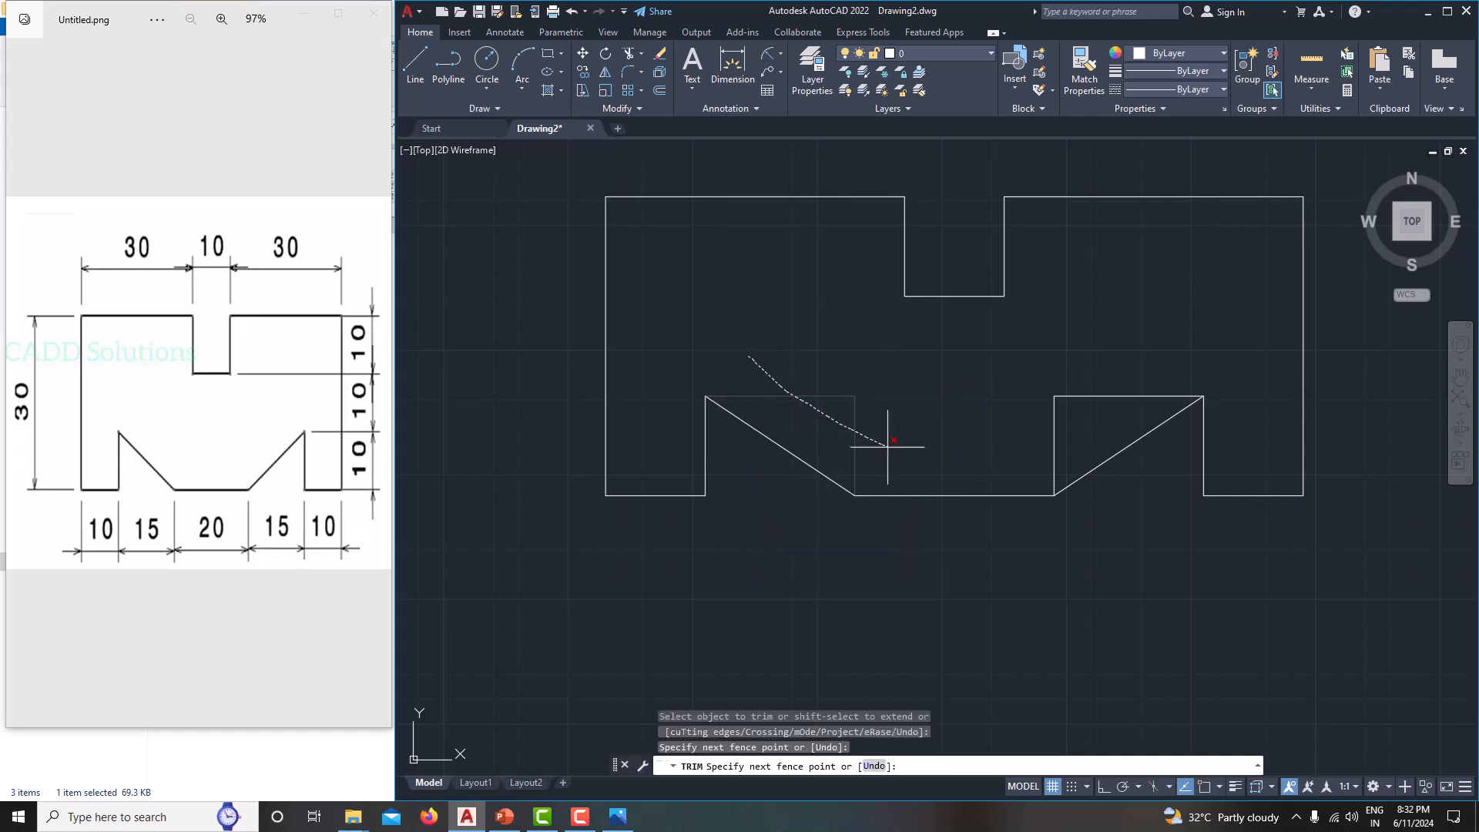
drag(886, 445, 897, 446)
mouse_move(1118, 370)
mouse_down()
mouse_move(1027, 451)
mouse_move(984, 459)
mouse_up()
scroll(900, 407, down, 2)
middle_drag(900, 407, 789, 458)
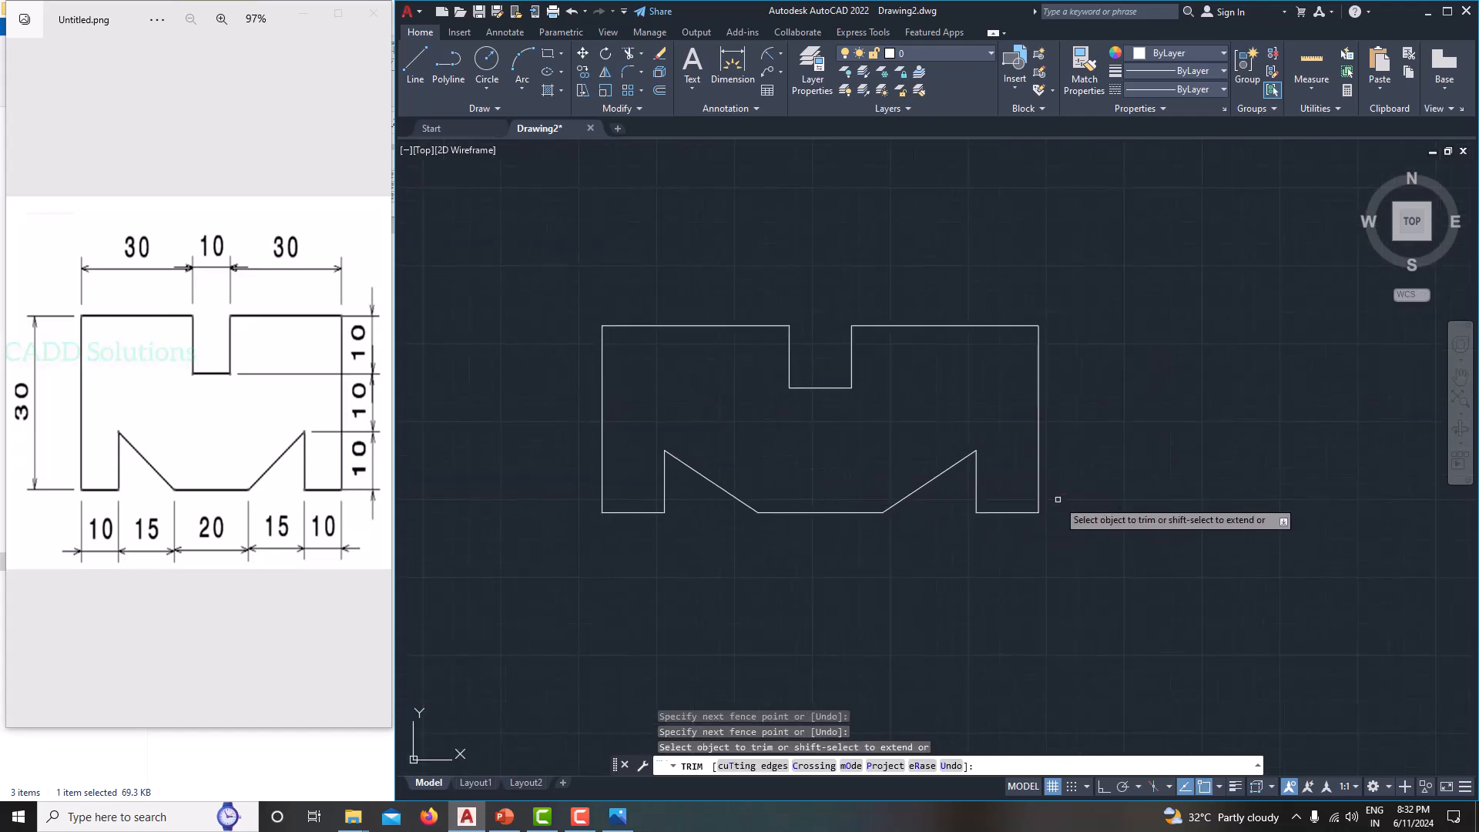
key(Escape)
Step: Add a vertical linear dimension to the profile's left side, placed outside to its left
middle_drag(1013, 491, 1056, 501)
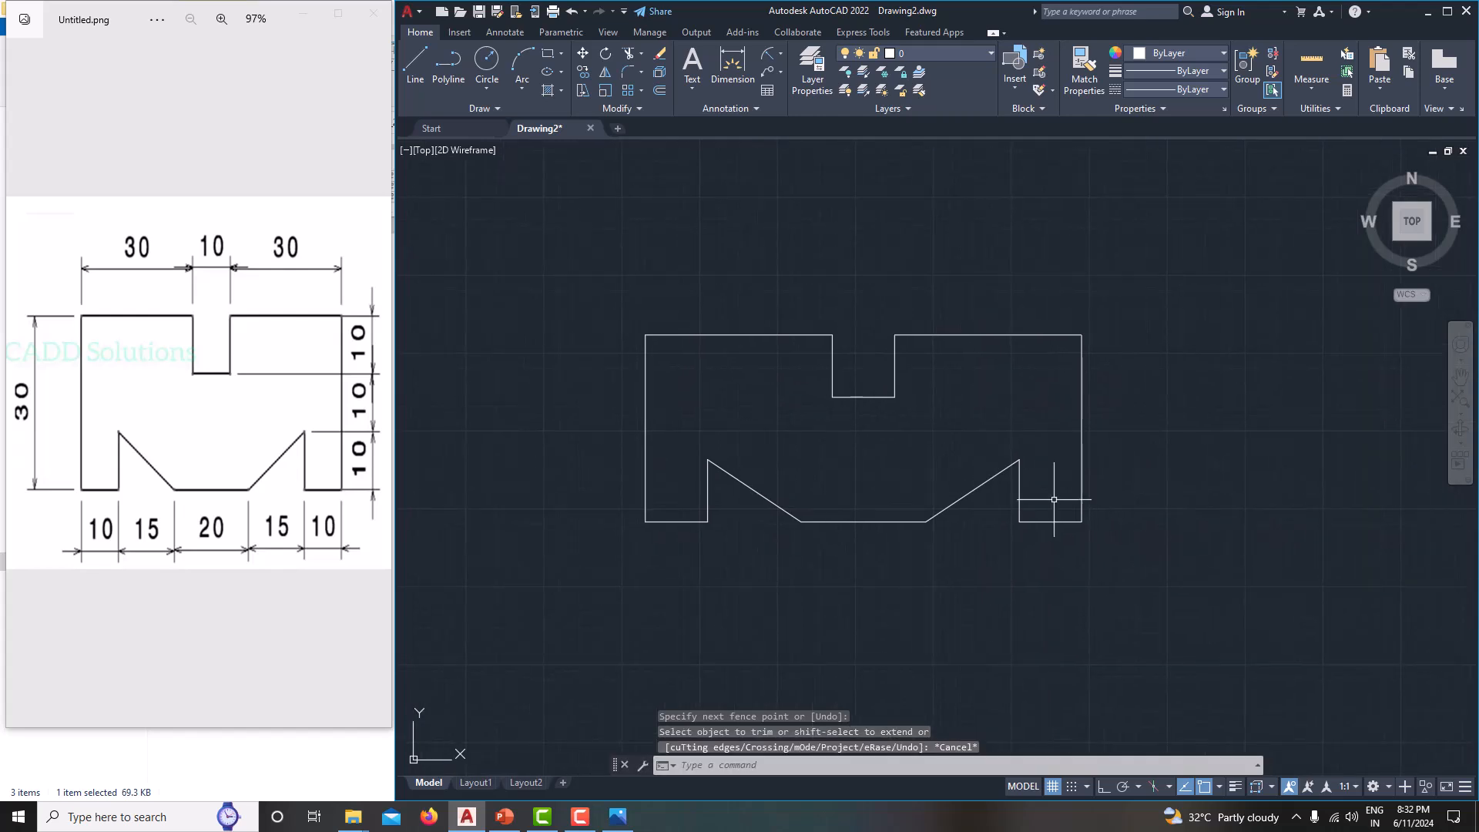
middle_drag(922, 468, 917, 441)
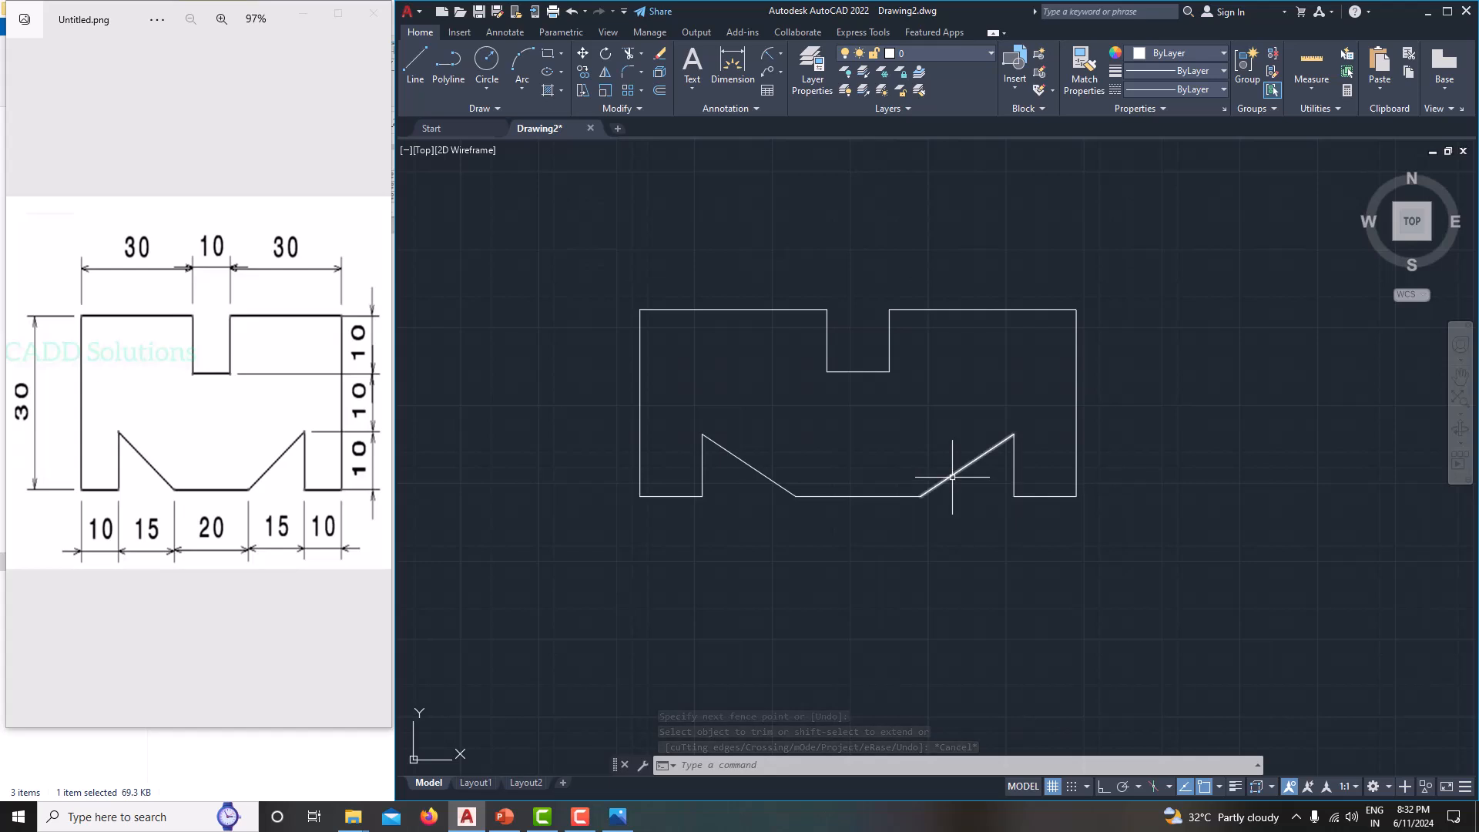
click(779, 53)
click(783, 75)
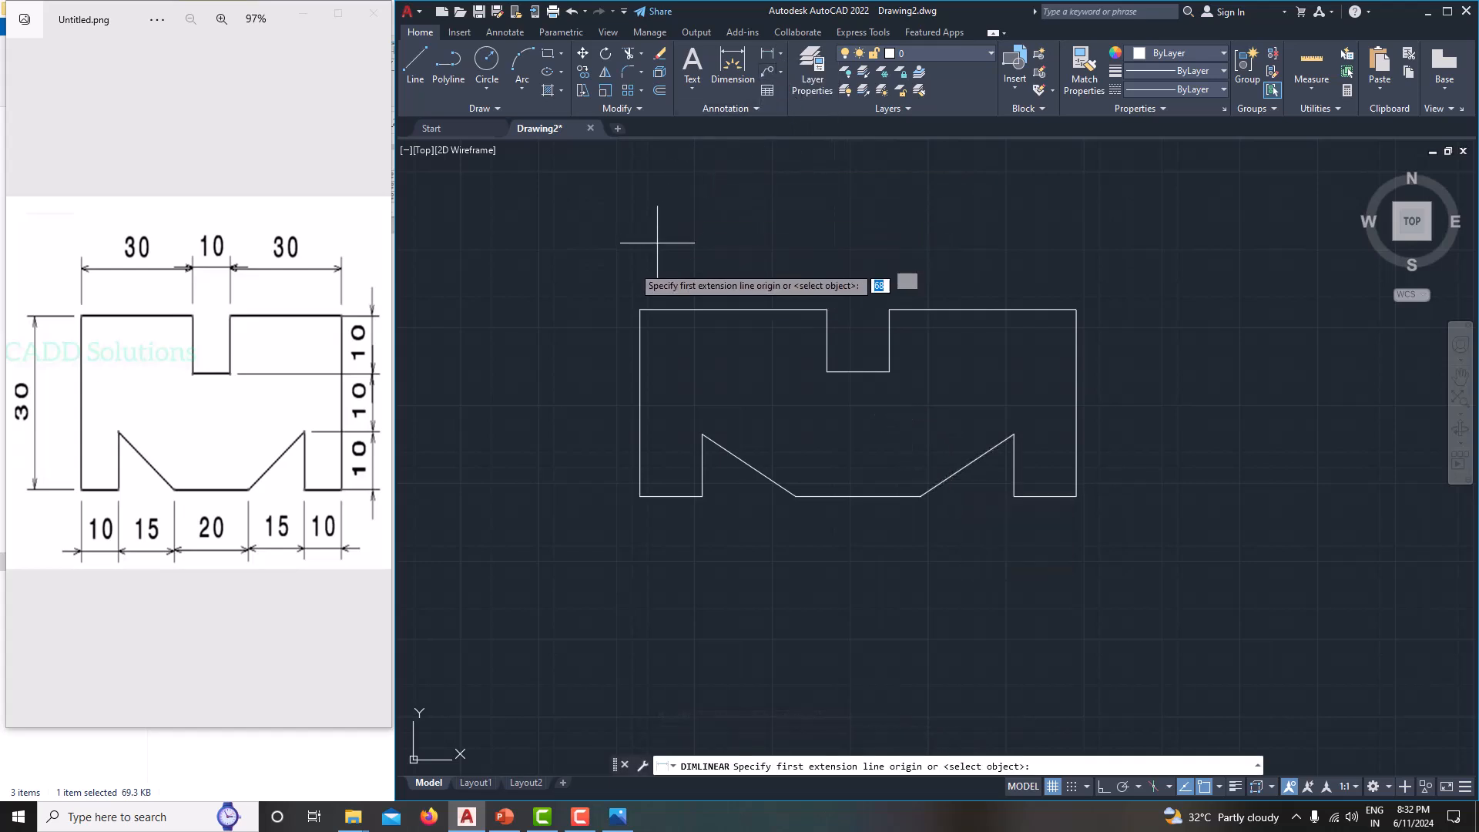
click(639, 310)
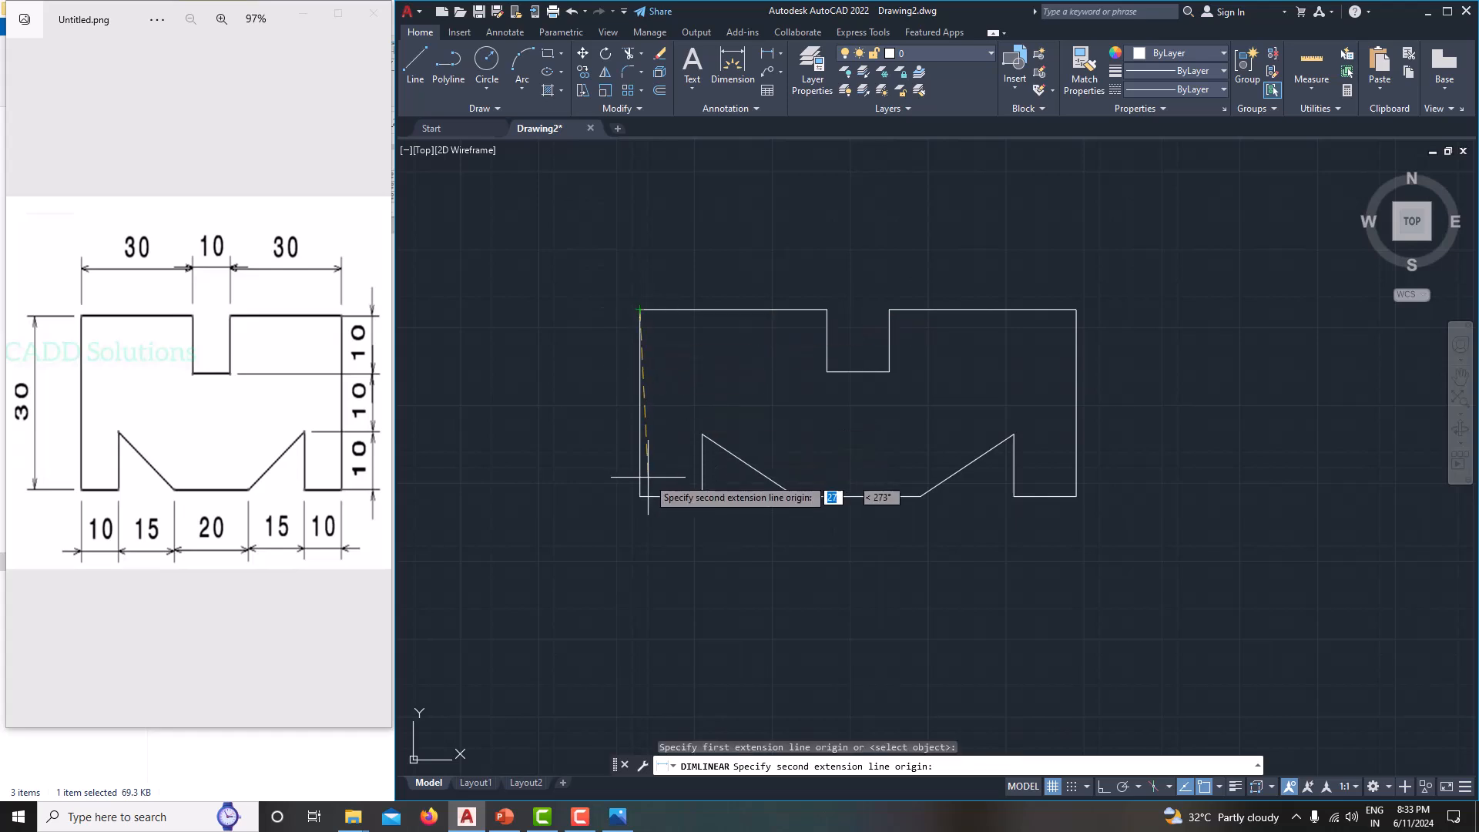
click(640, 496)
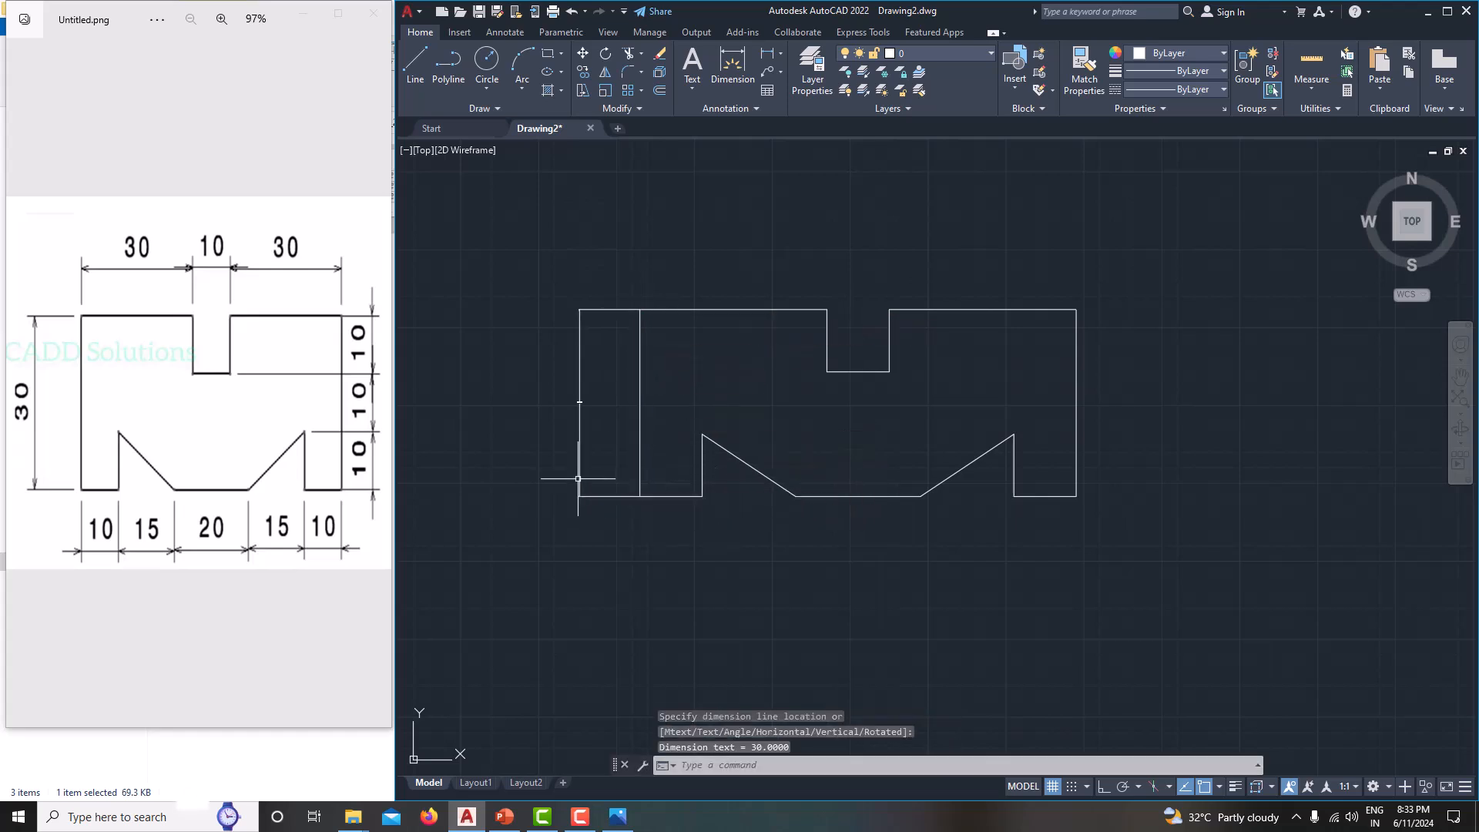
Step: Modify the Standard dimension style, enlarging the arrow size and setting the text height to 2
scroll(578, 478, up, 4)
scroll(667, 432, up, 4)
scroll(667, 432, down, 10)
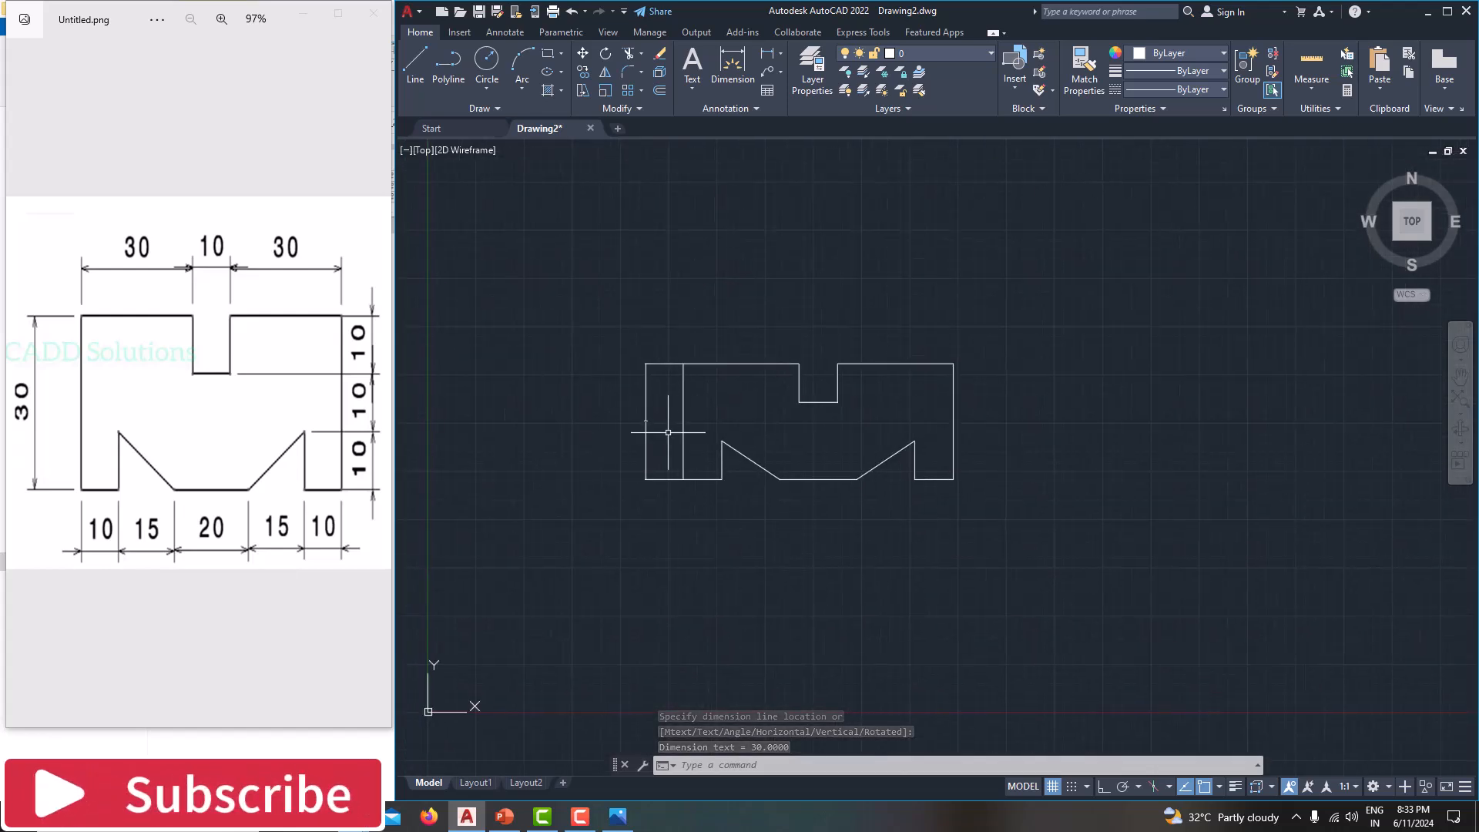
text(dimst)
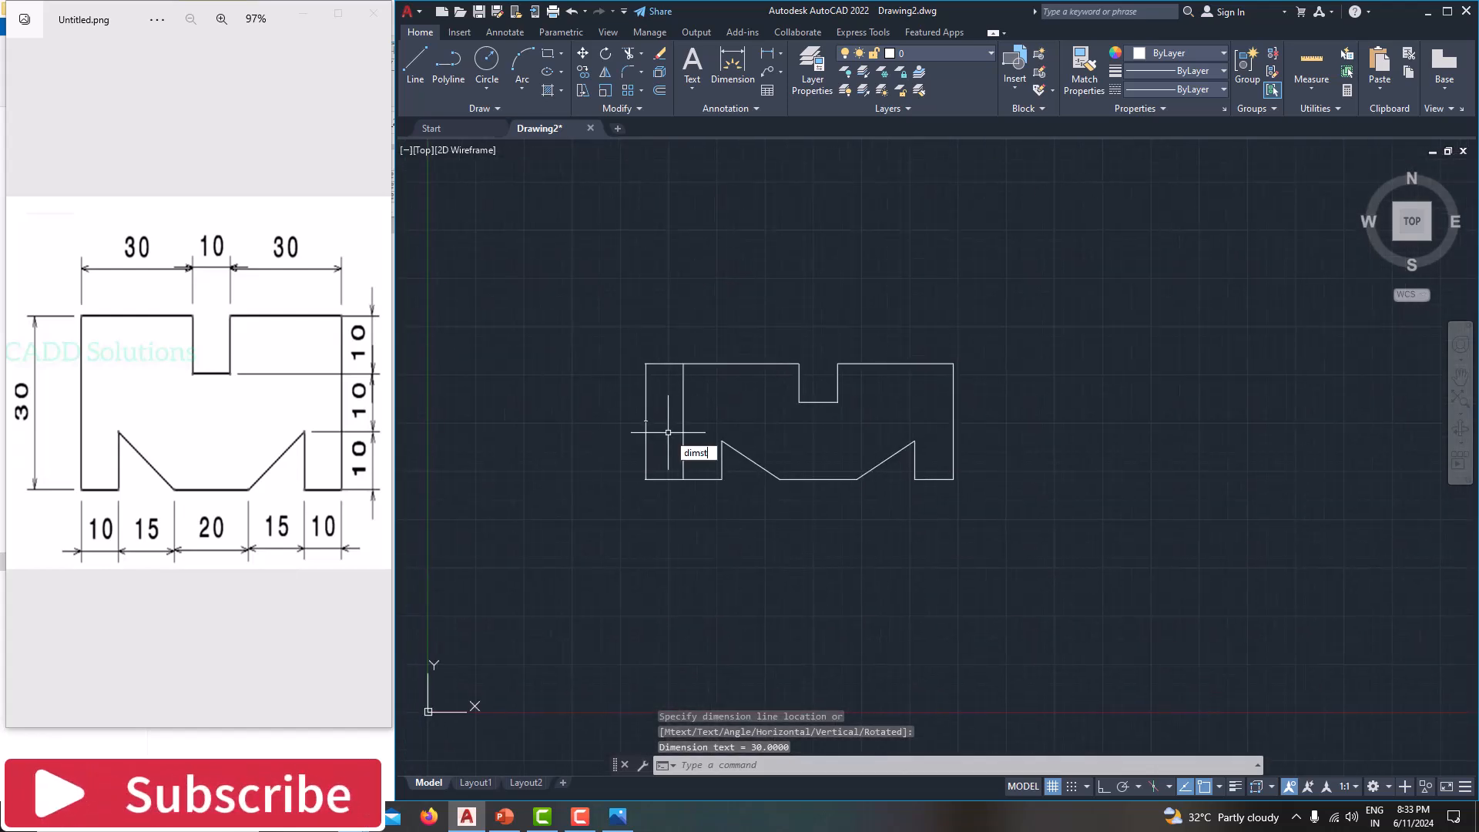
text(y)
key(Return)
click(1113, 374)
click(797, 236)
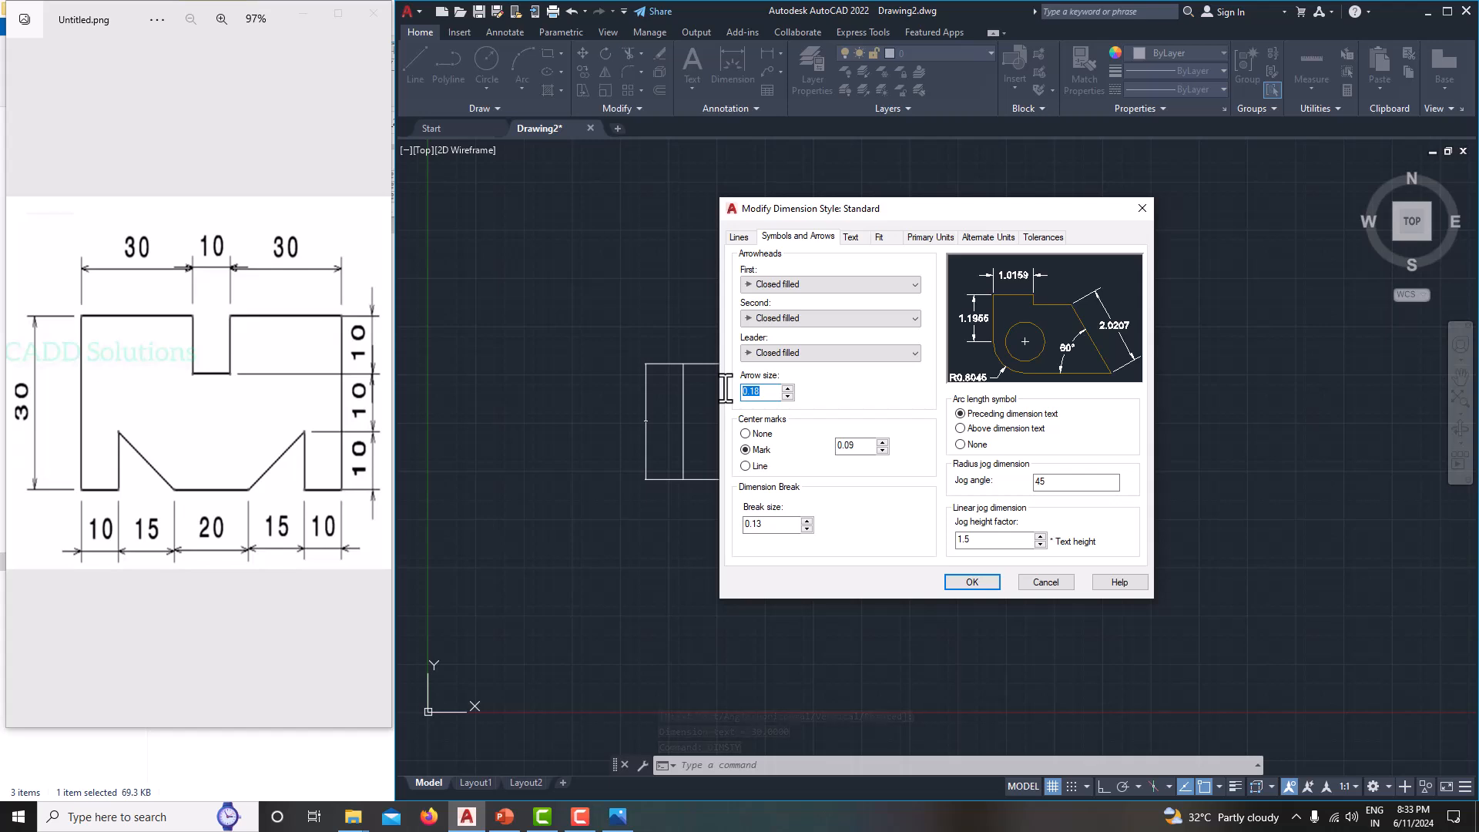
click(855, 237)
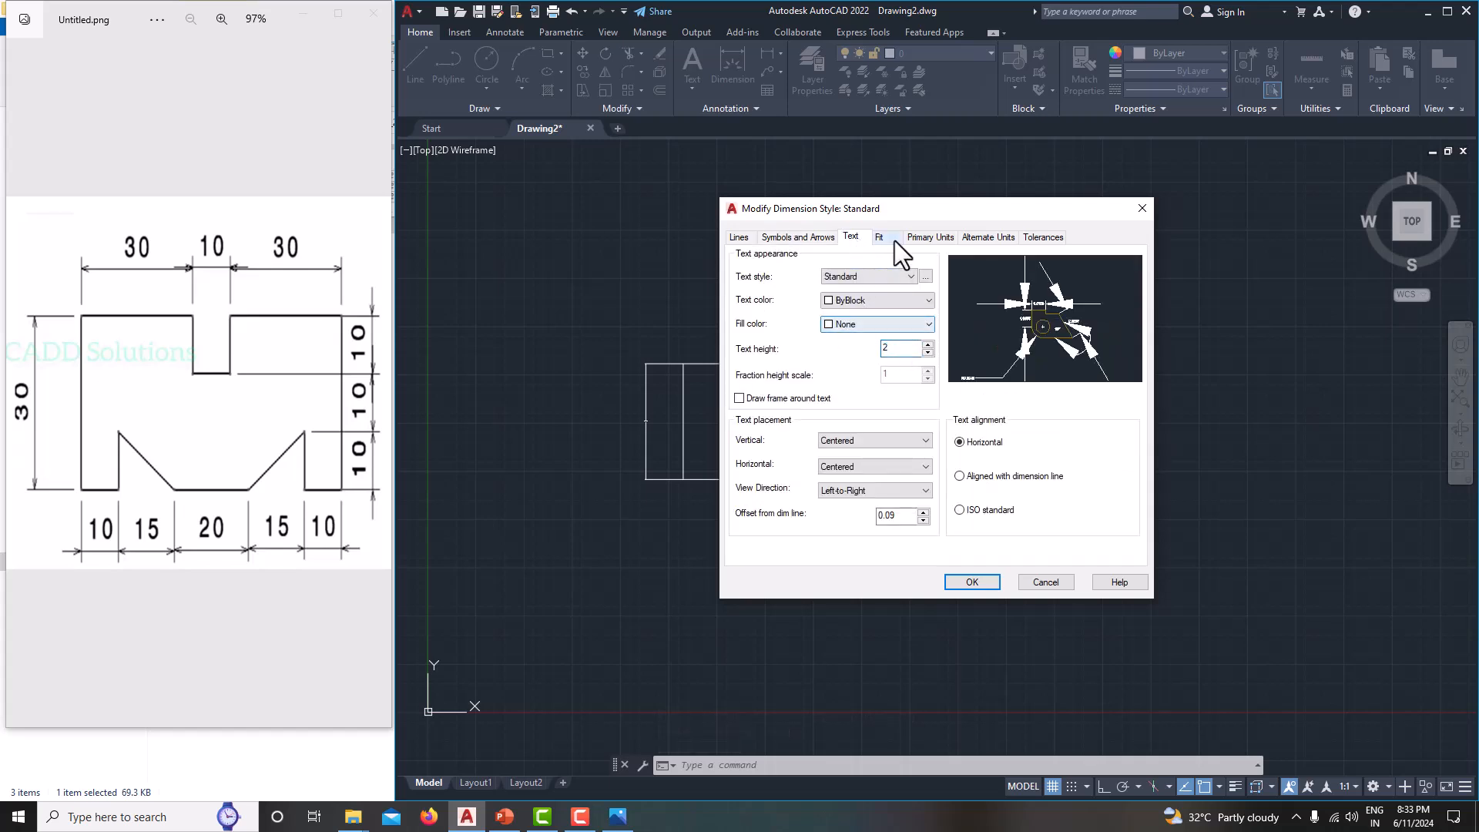
Step: Set the Standard dimension style's linear precision to 0 and accept the style changes
click(923, 237)
click(854, 291)
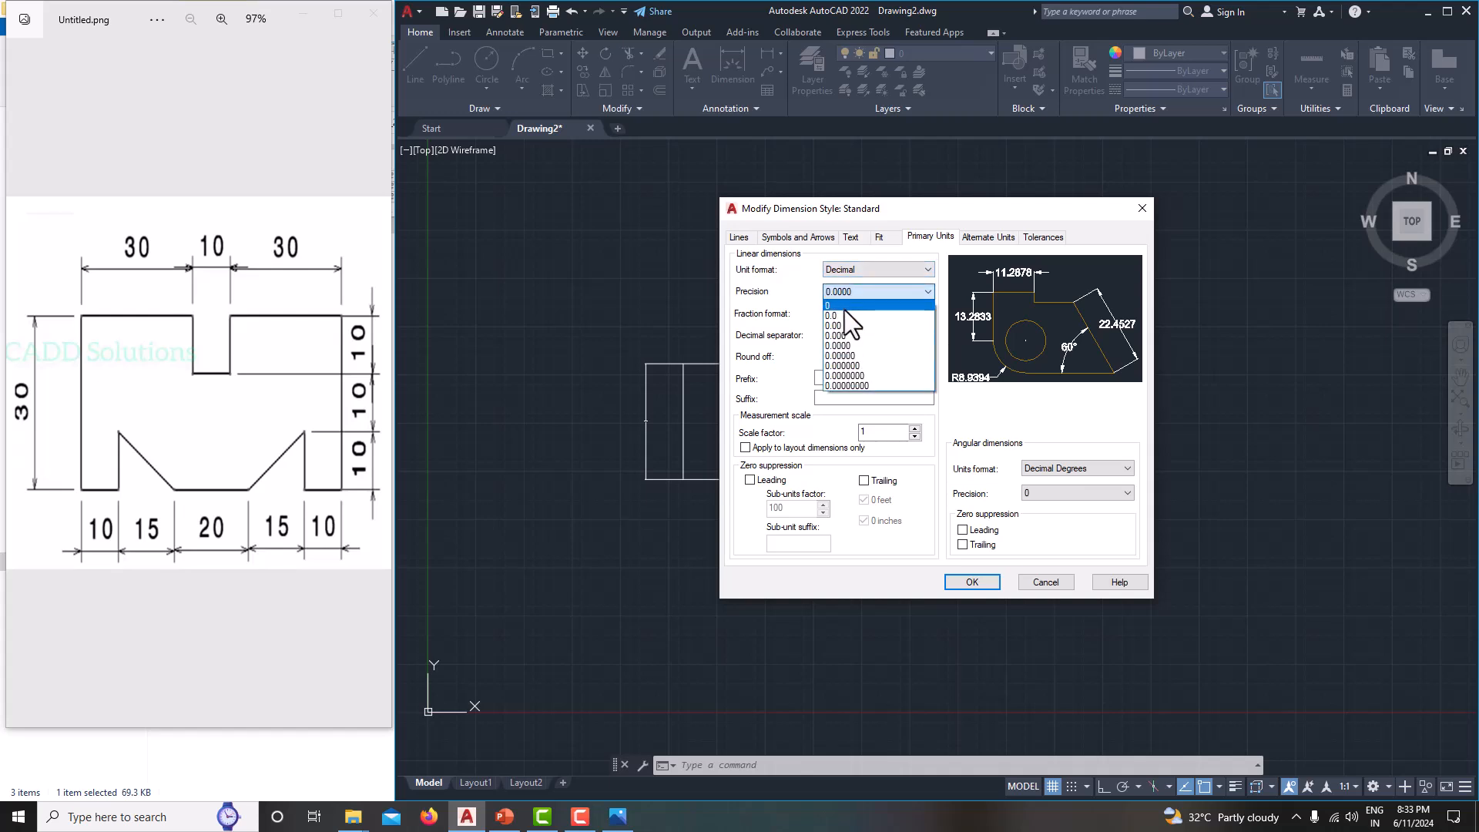
click(842, 305)
click(970, 581)
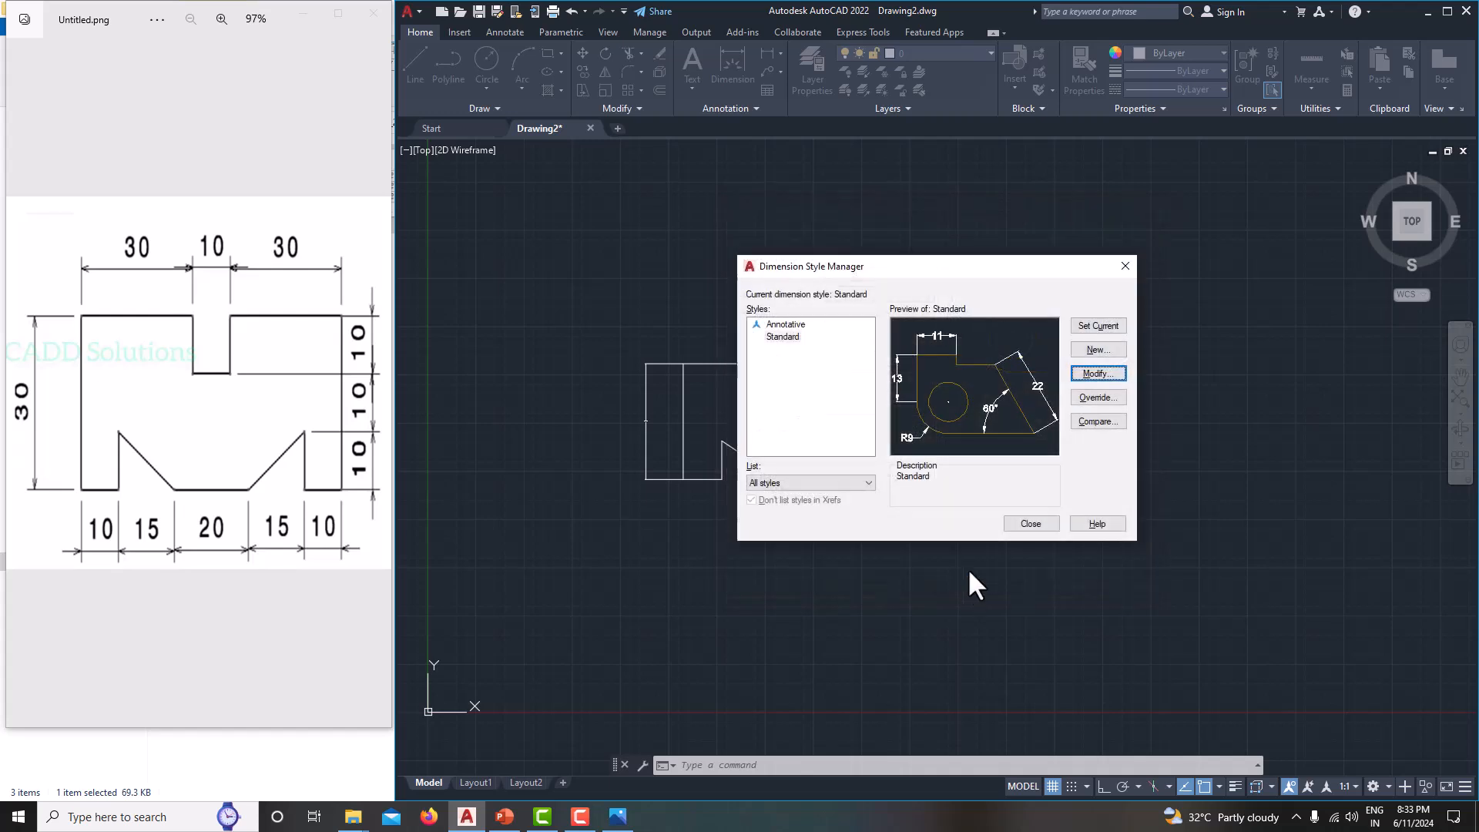
Step: Close the dimension style settings and add a horizontal linear dimension above the top edge left of the notch
click(1015, 523)
middle_drag(720, 441, 760, 469)
scroll(760, 469, up, 2)
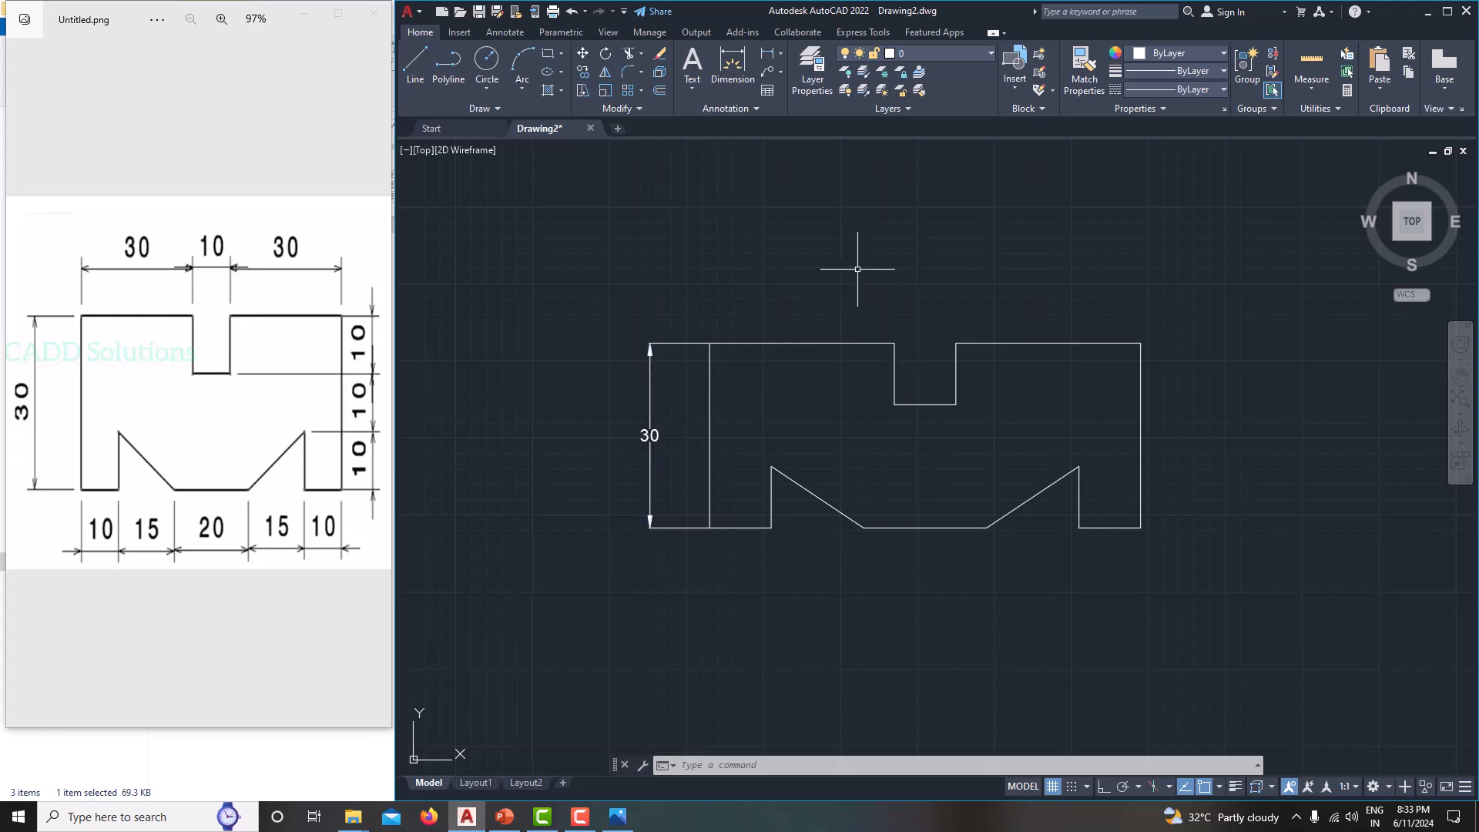
click(770, 53)
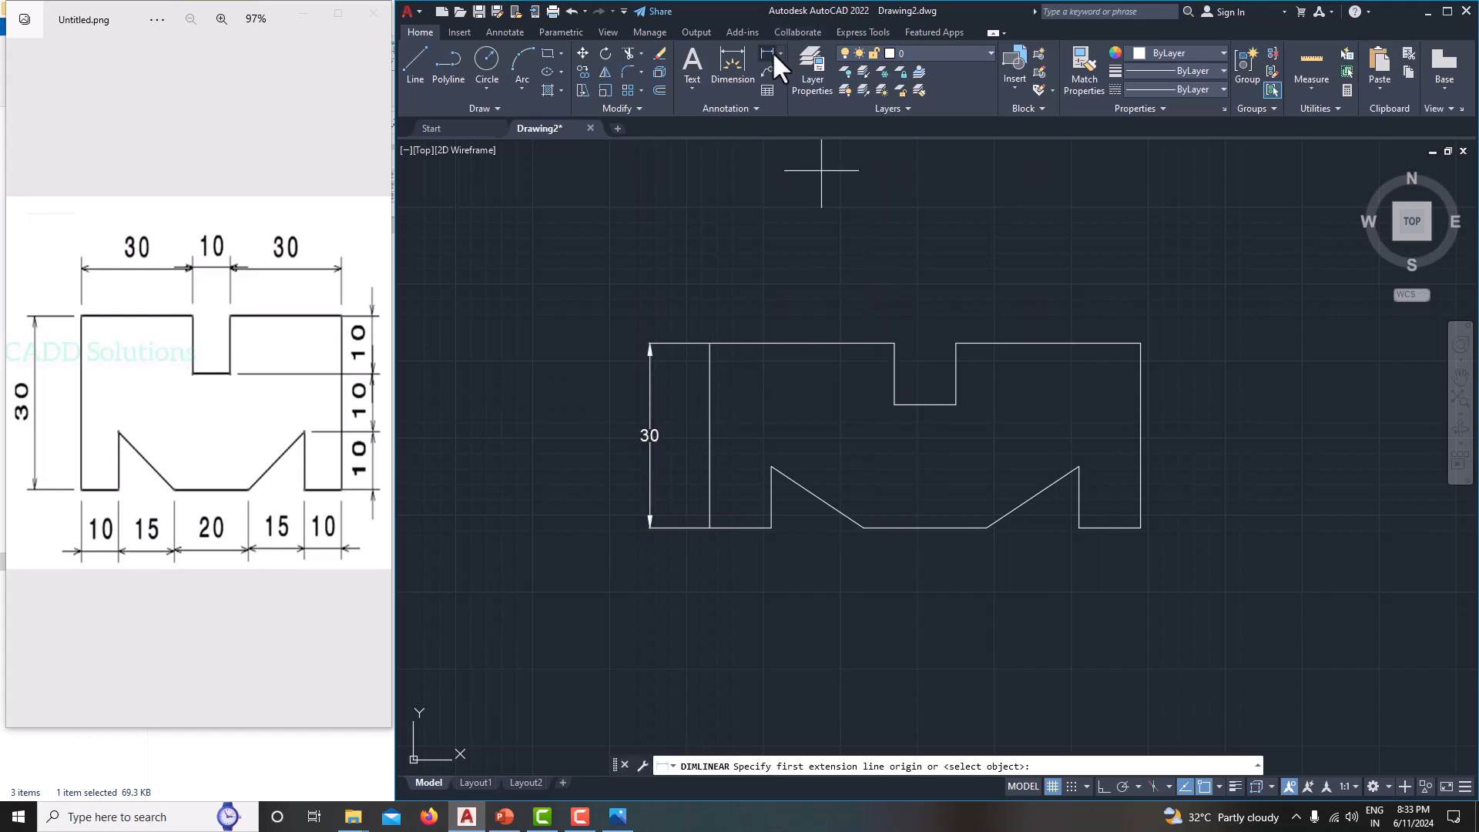
click(709, 343)
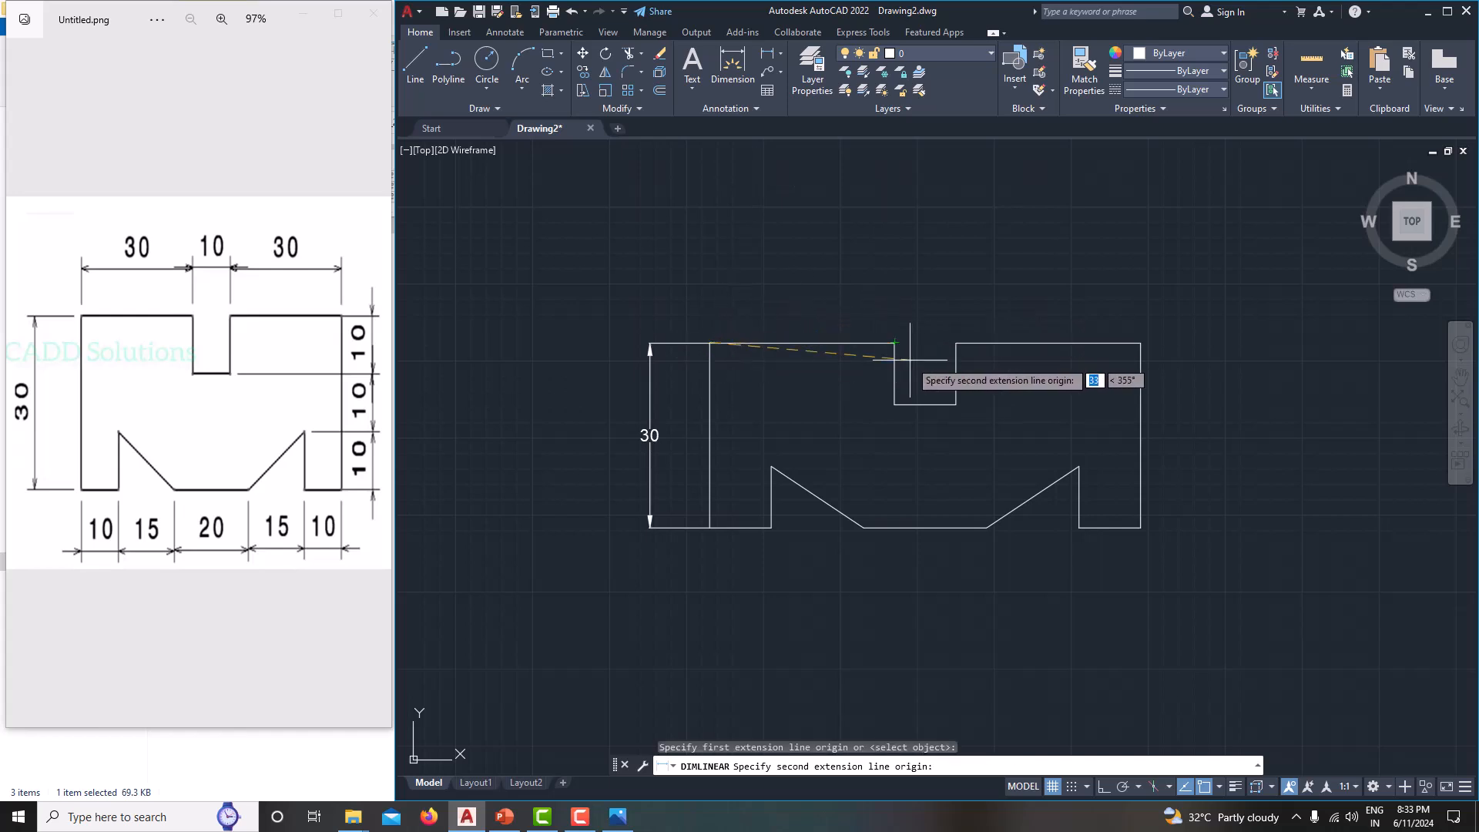
click(895, 343)
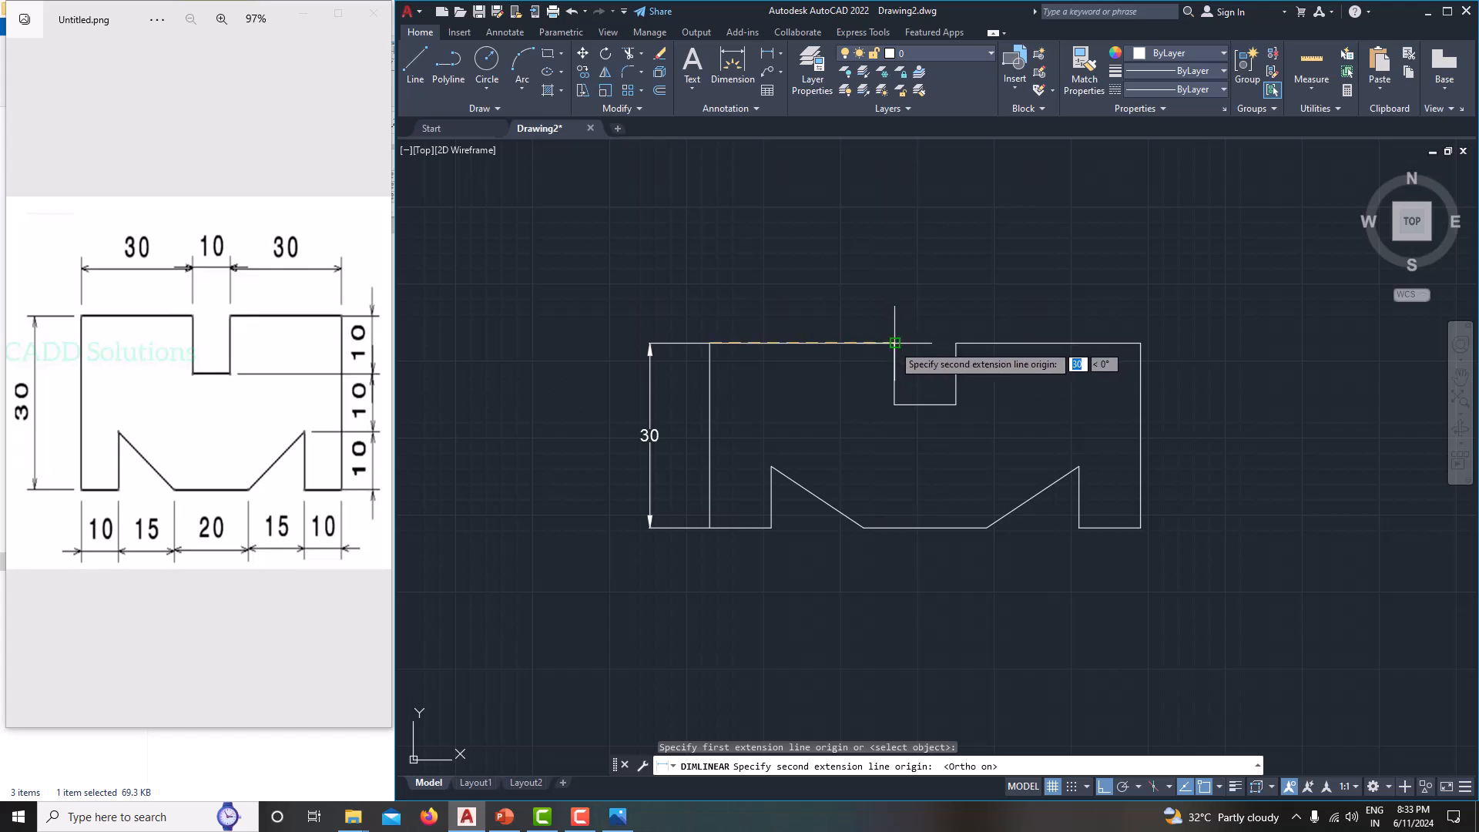
click(881, 301)
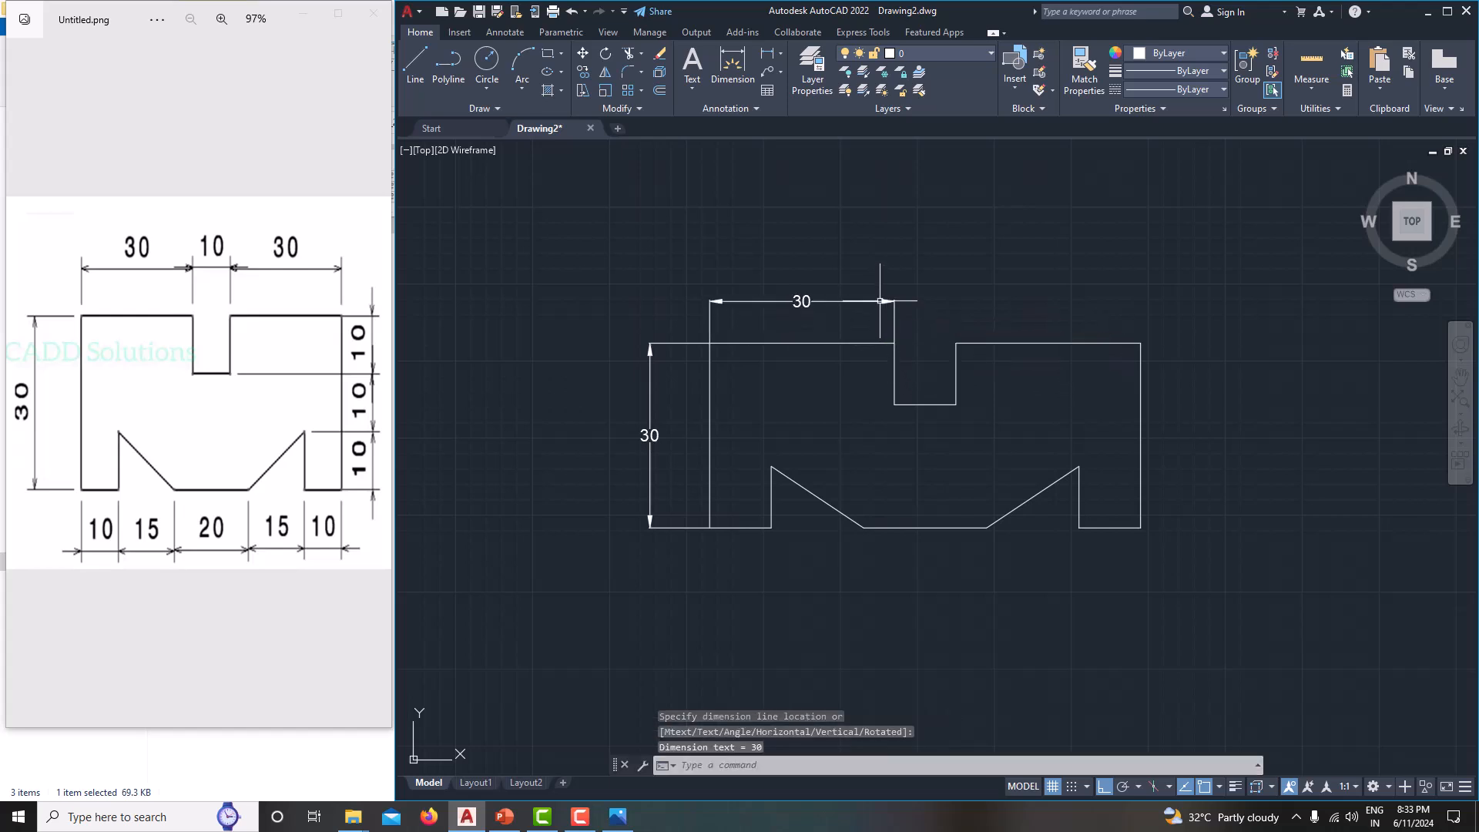
Step: Dimension the top notch's width with a horizontal linear dimension placed beside the first top dimension
key(Return)
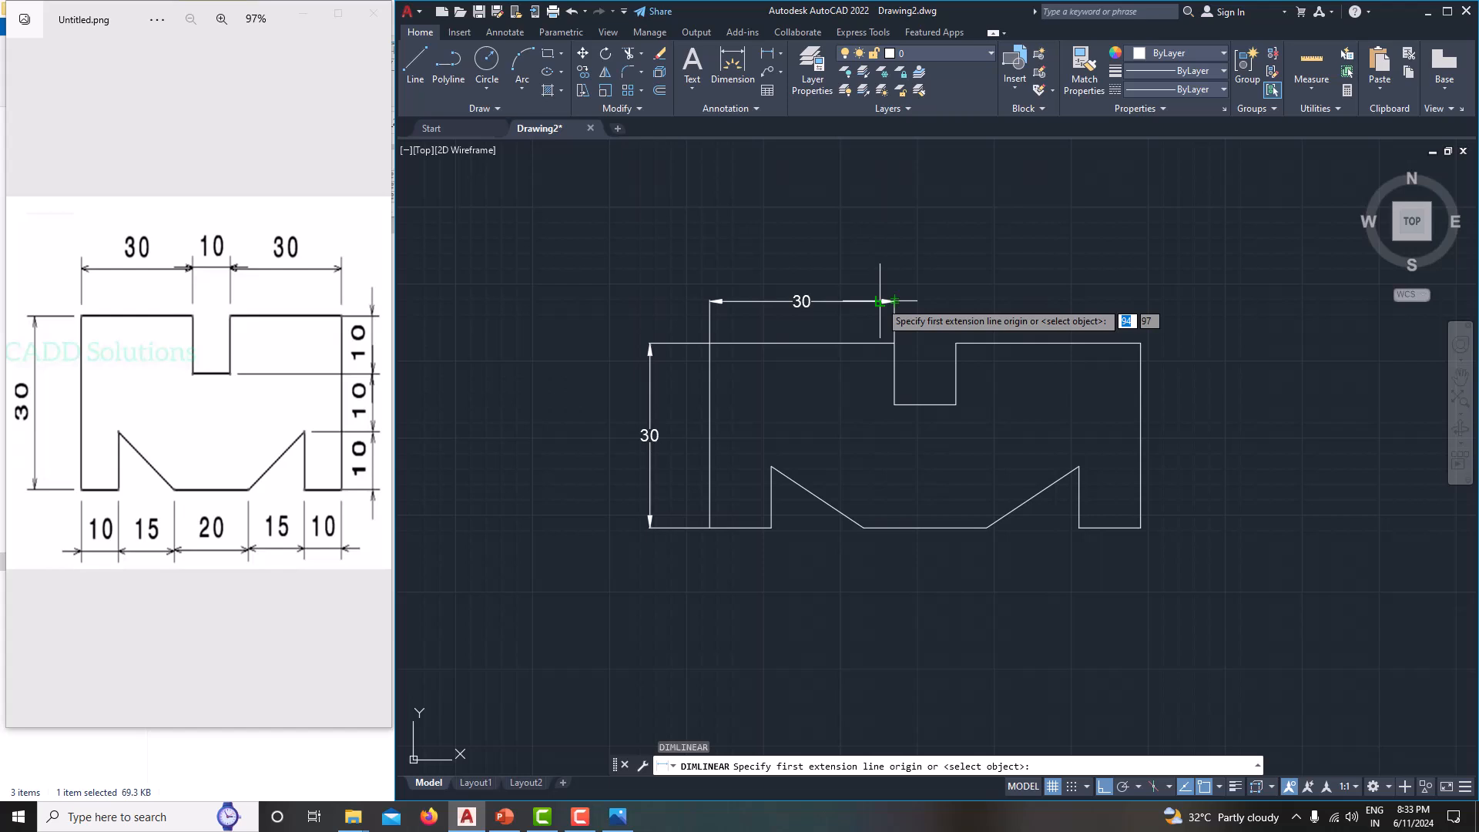
click(894, 343)
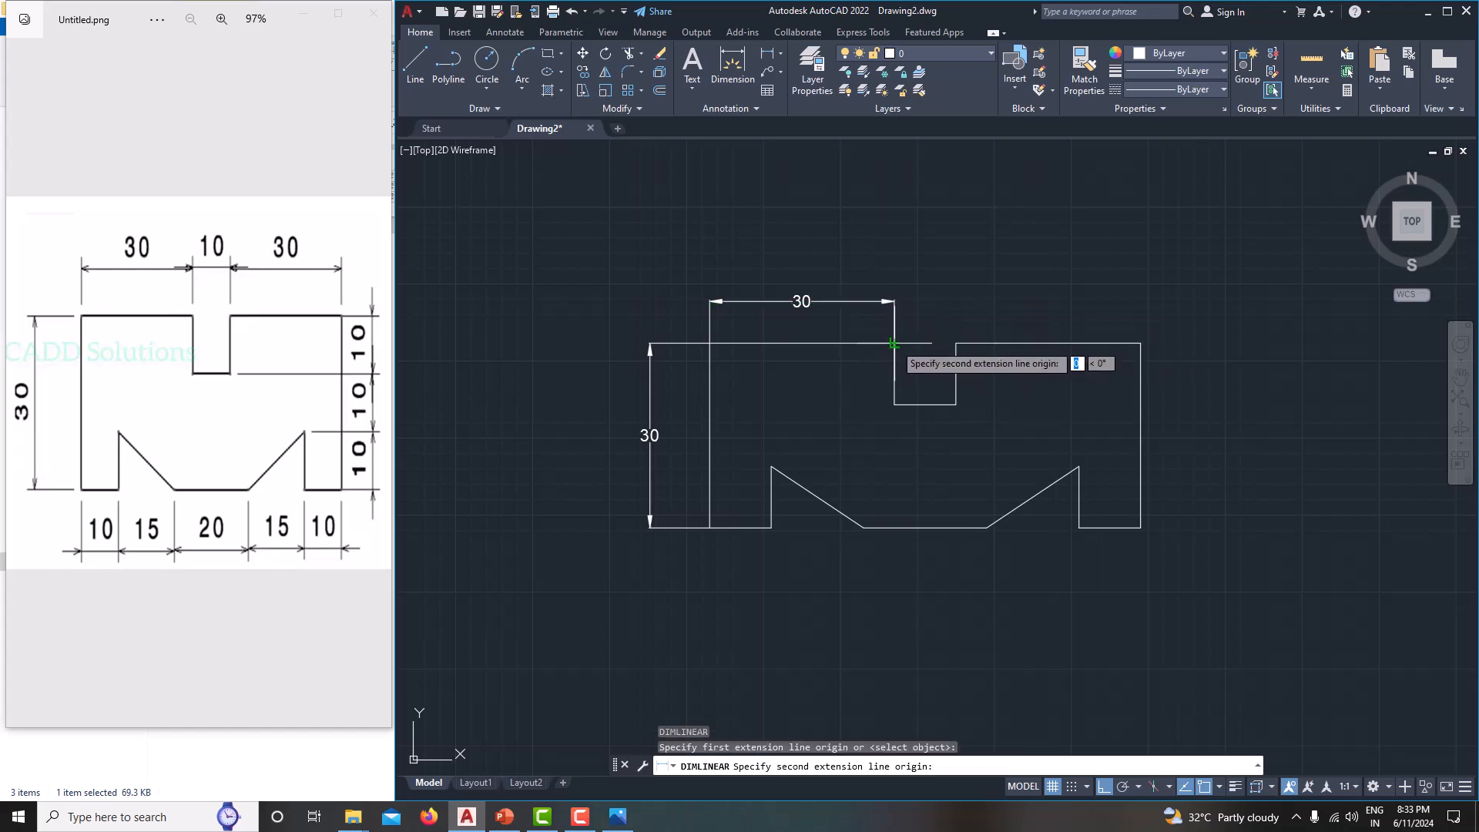
click(955, 343)
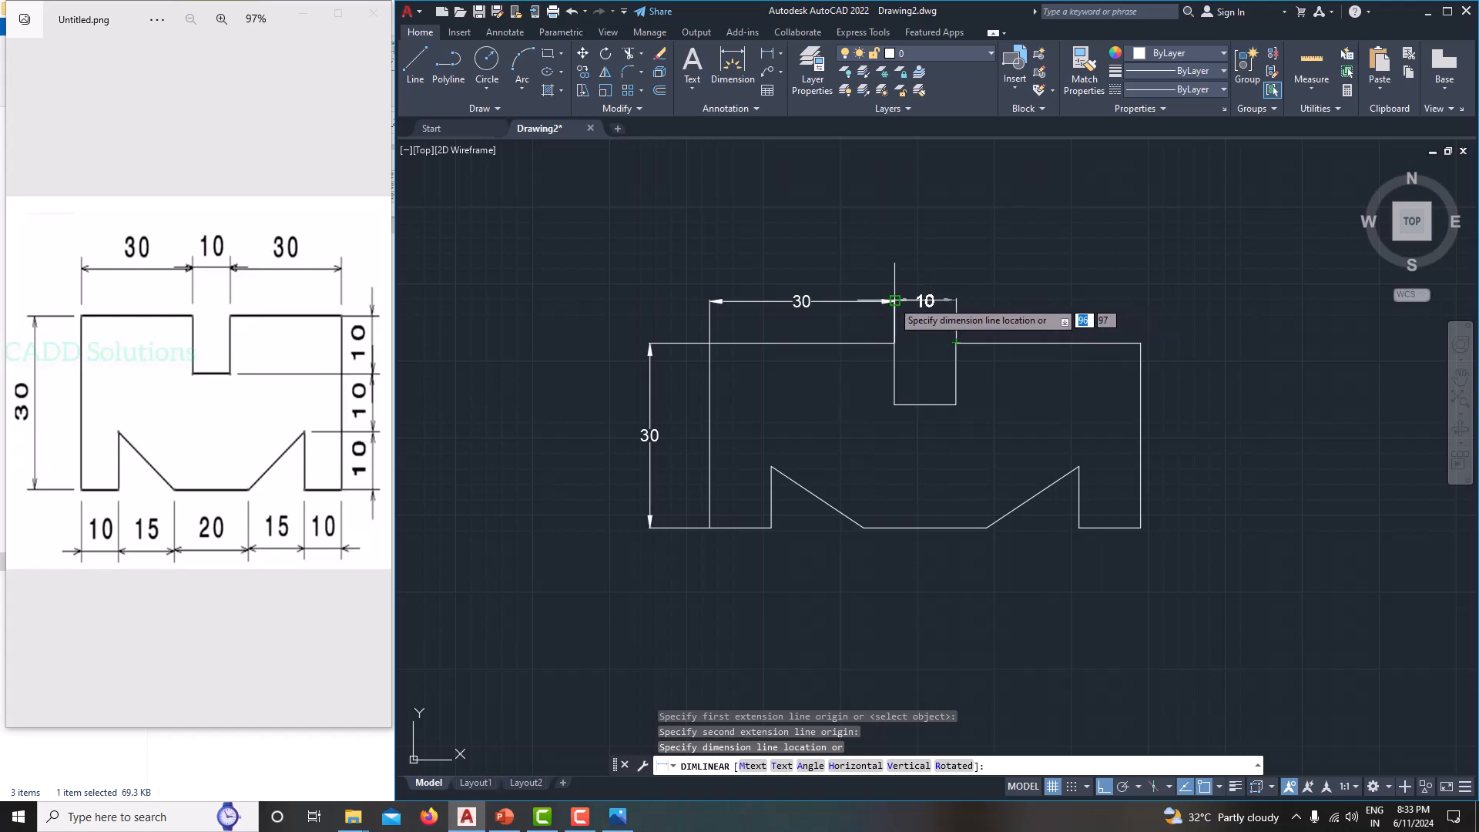
click(892, 300)
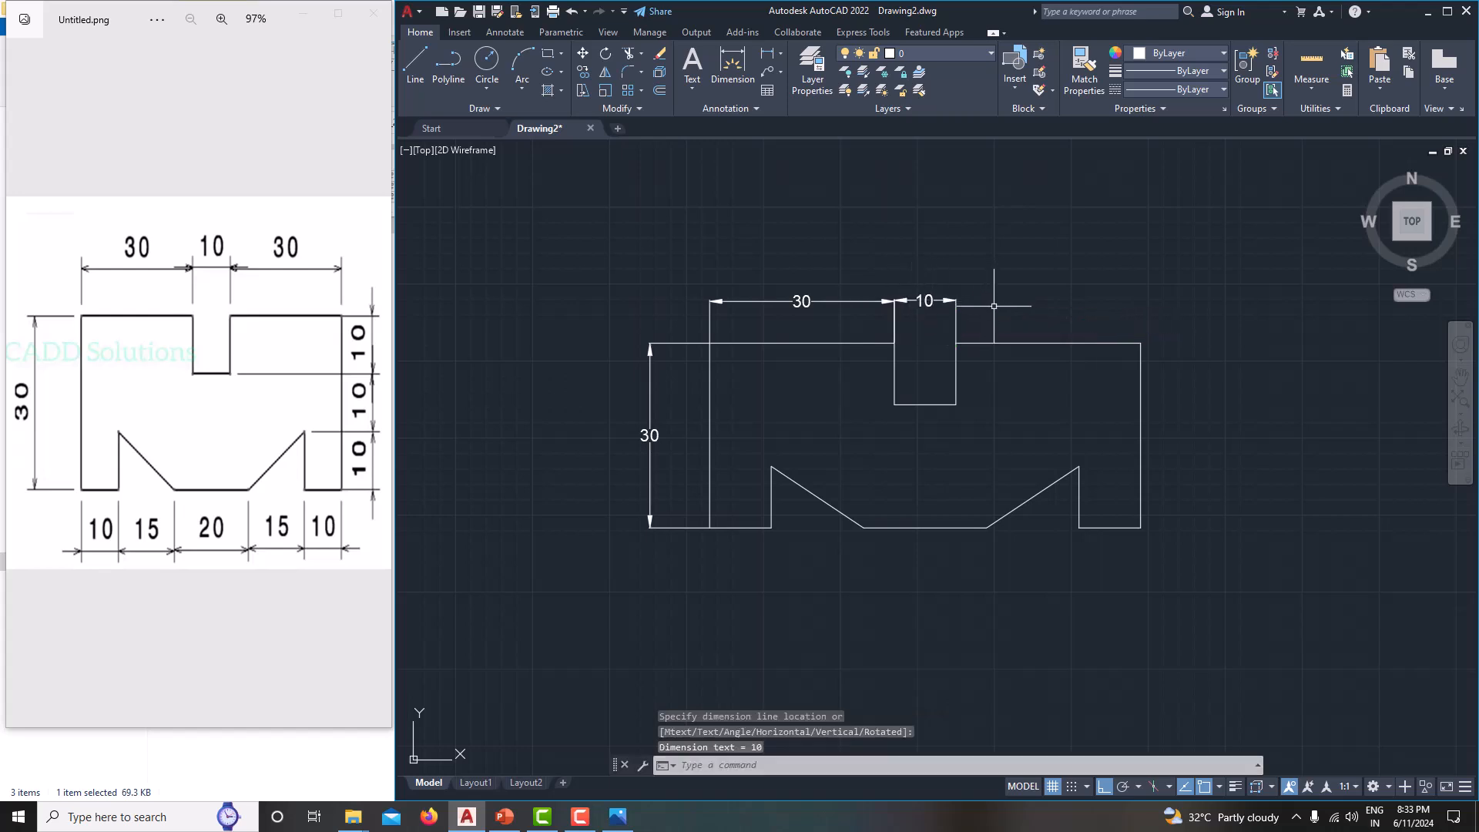
Step: Add a horizontal linear dimension to the top edge right of the notch, placed beside the notch-width dimension
key(Return)
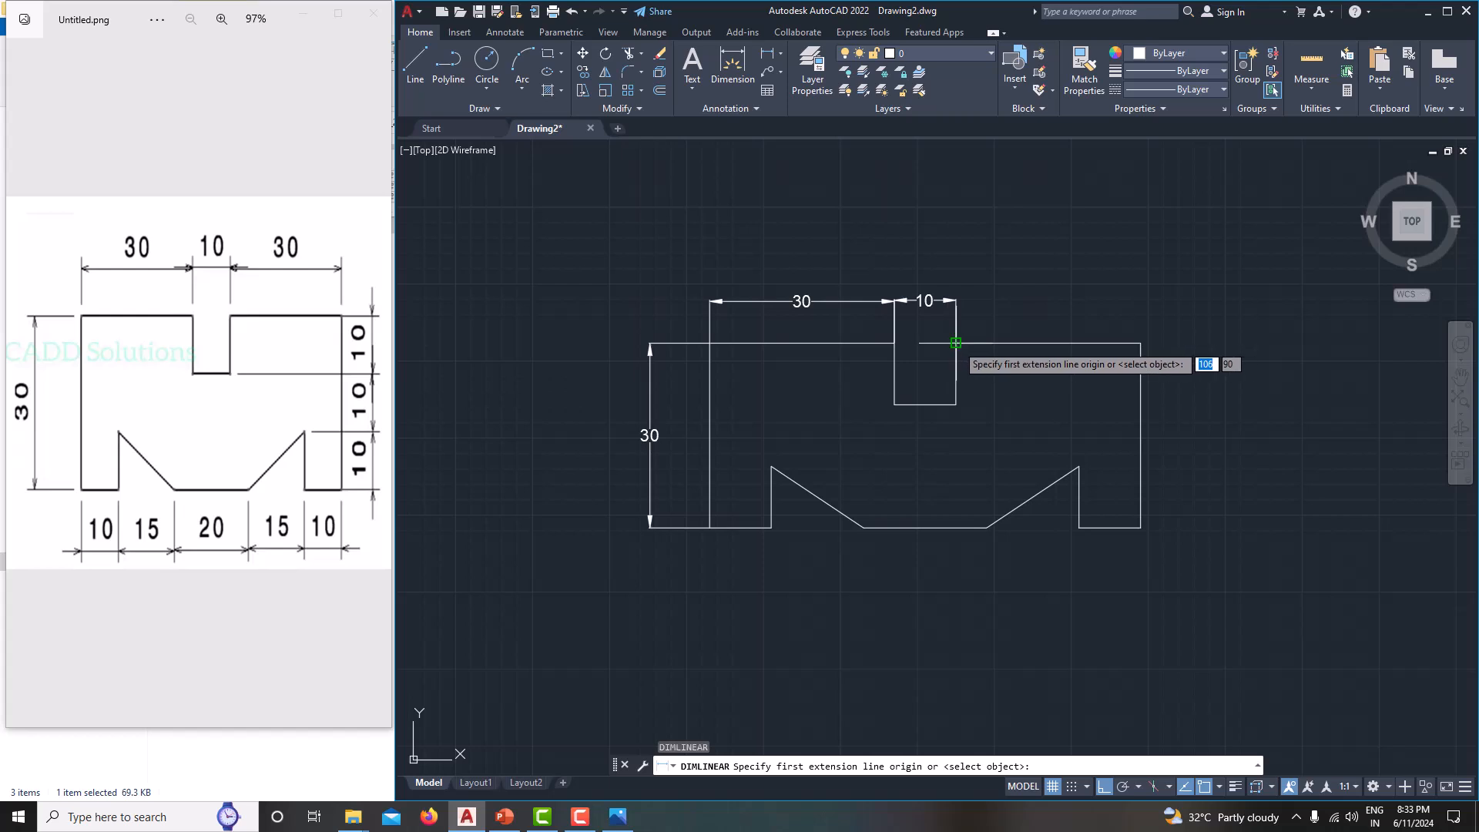
click(955, 343)
click(1141, 343)
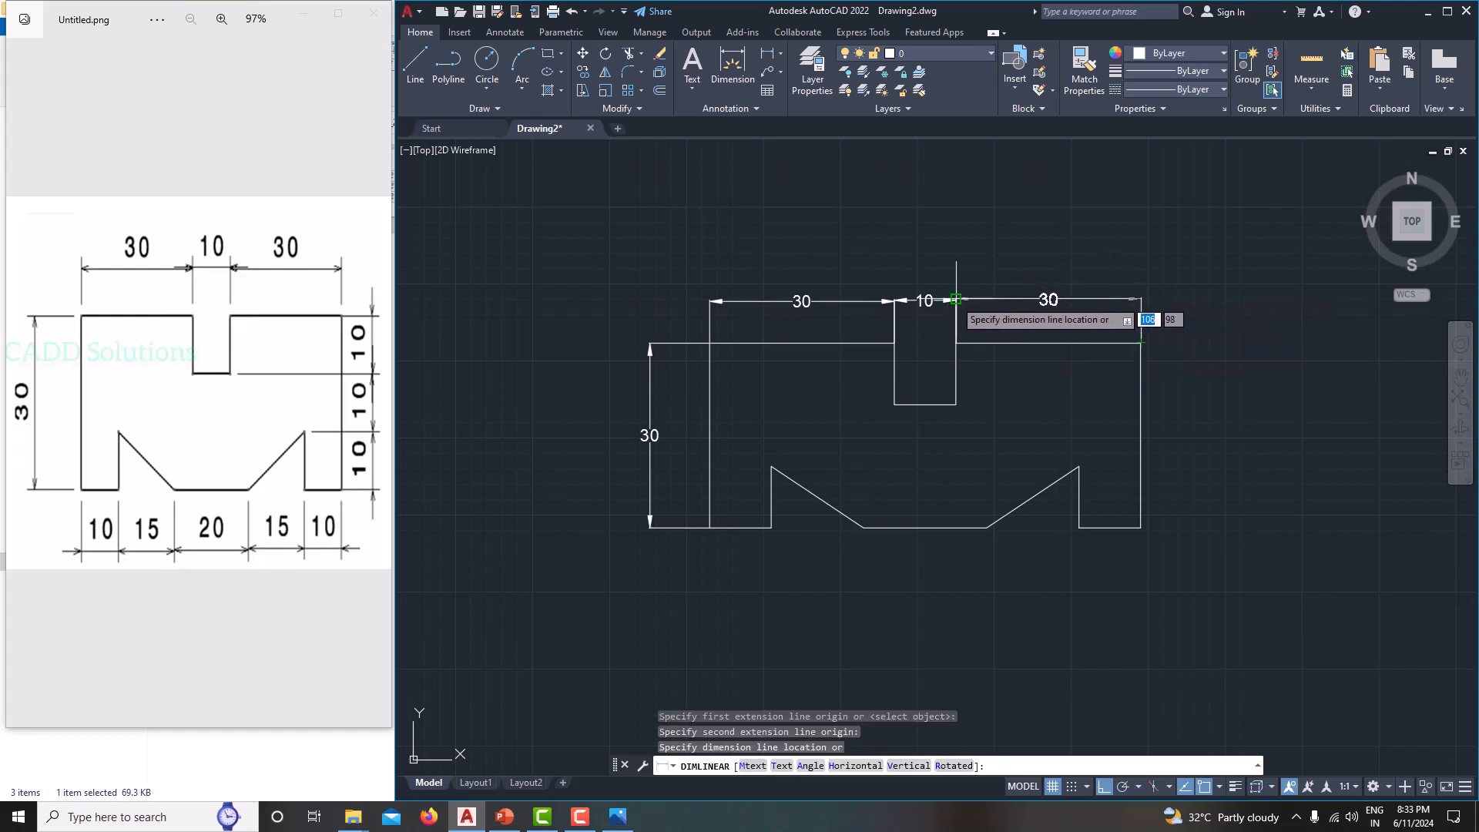
click(955, 299)
Step: Stretch the right-hand top dimension's line down to the level of the notch-width dimension's arrow tip
scroll(1118, 352, up, 3)
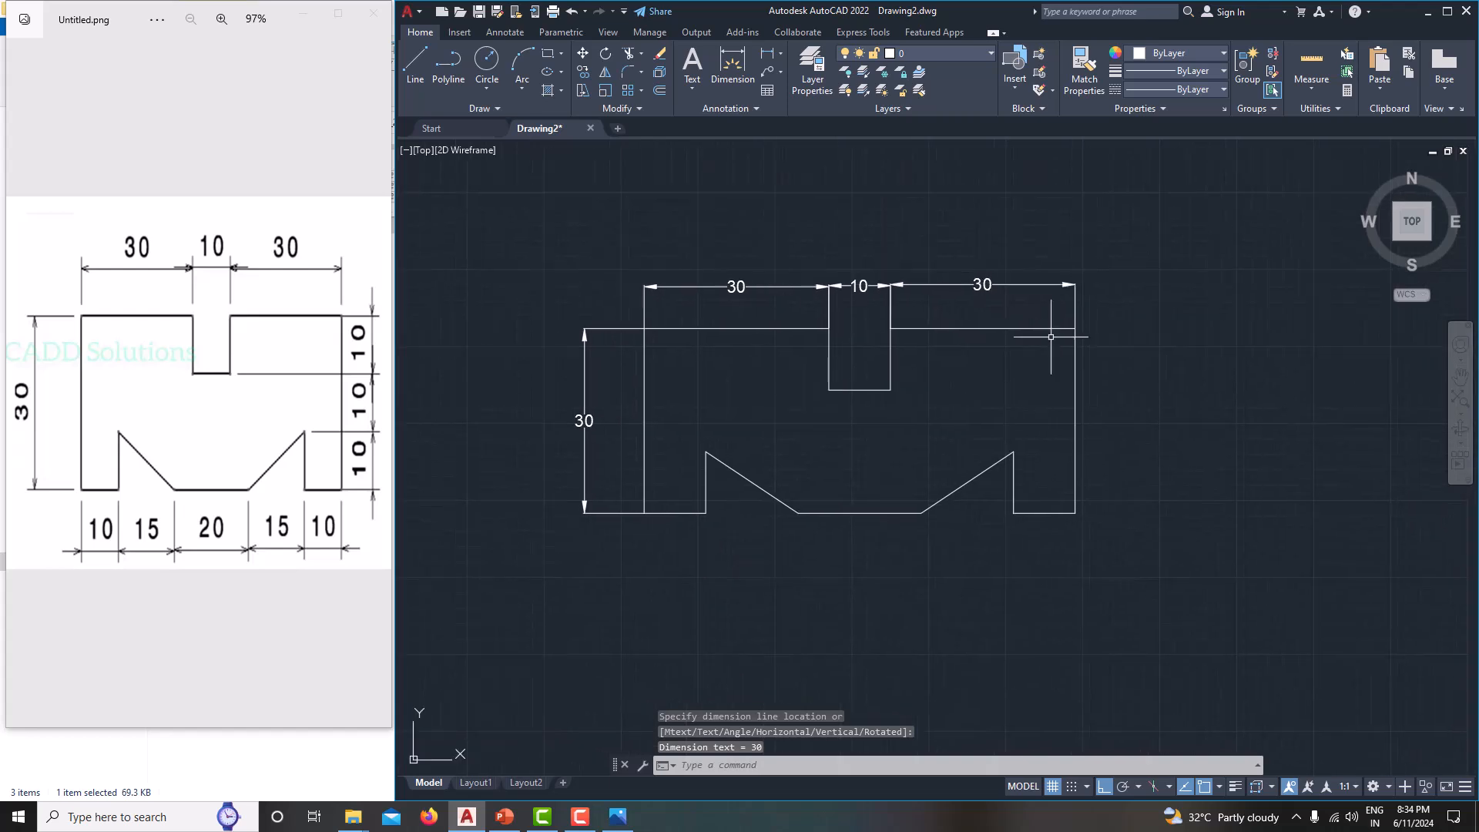
scroll(808, 243, up, 6)
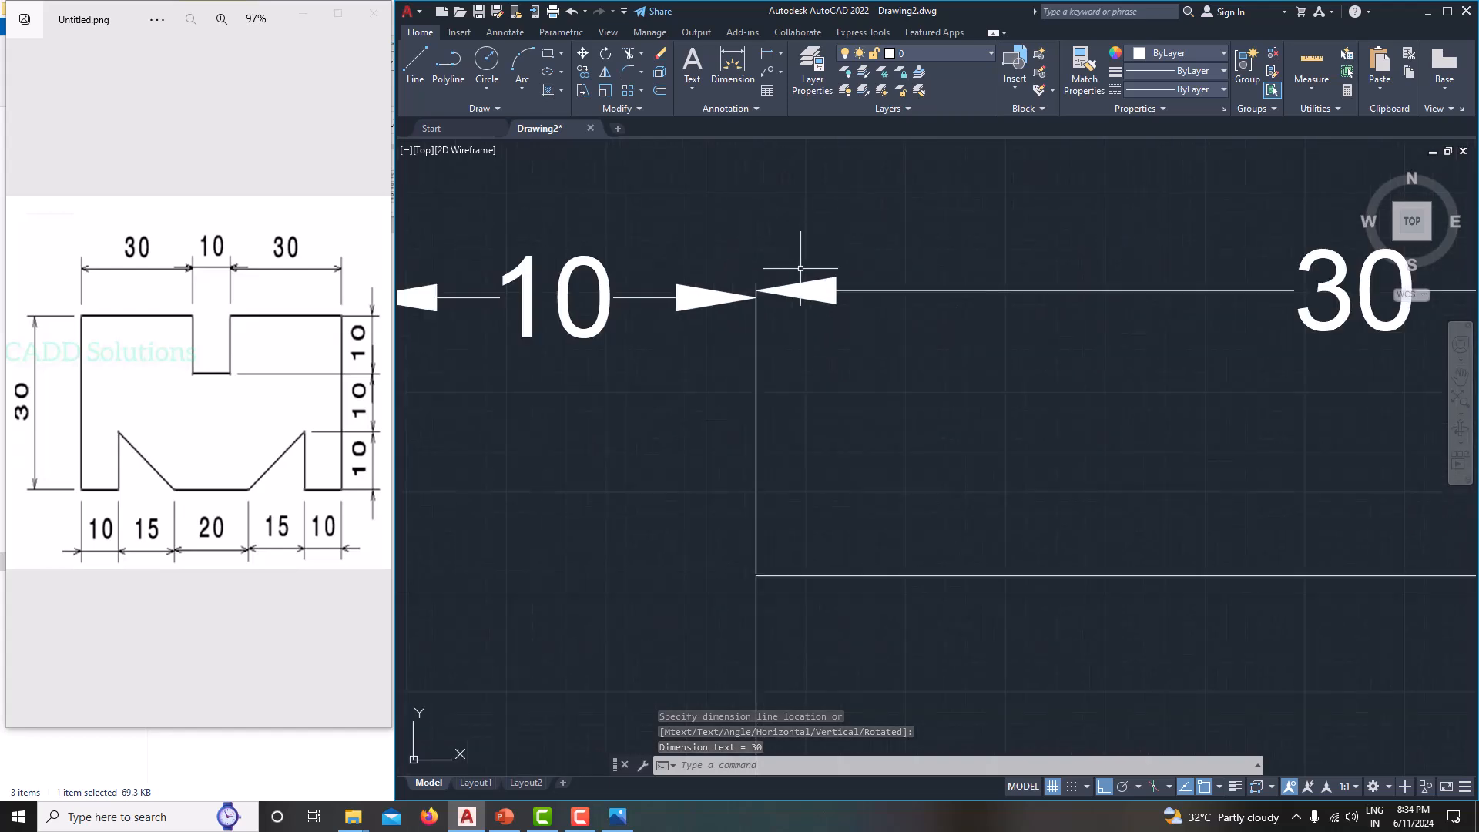
click(813, 294)
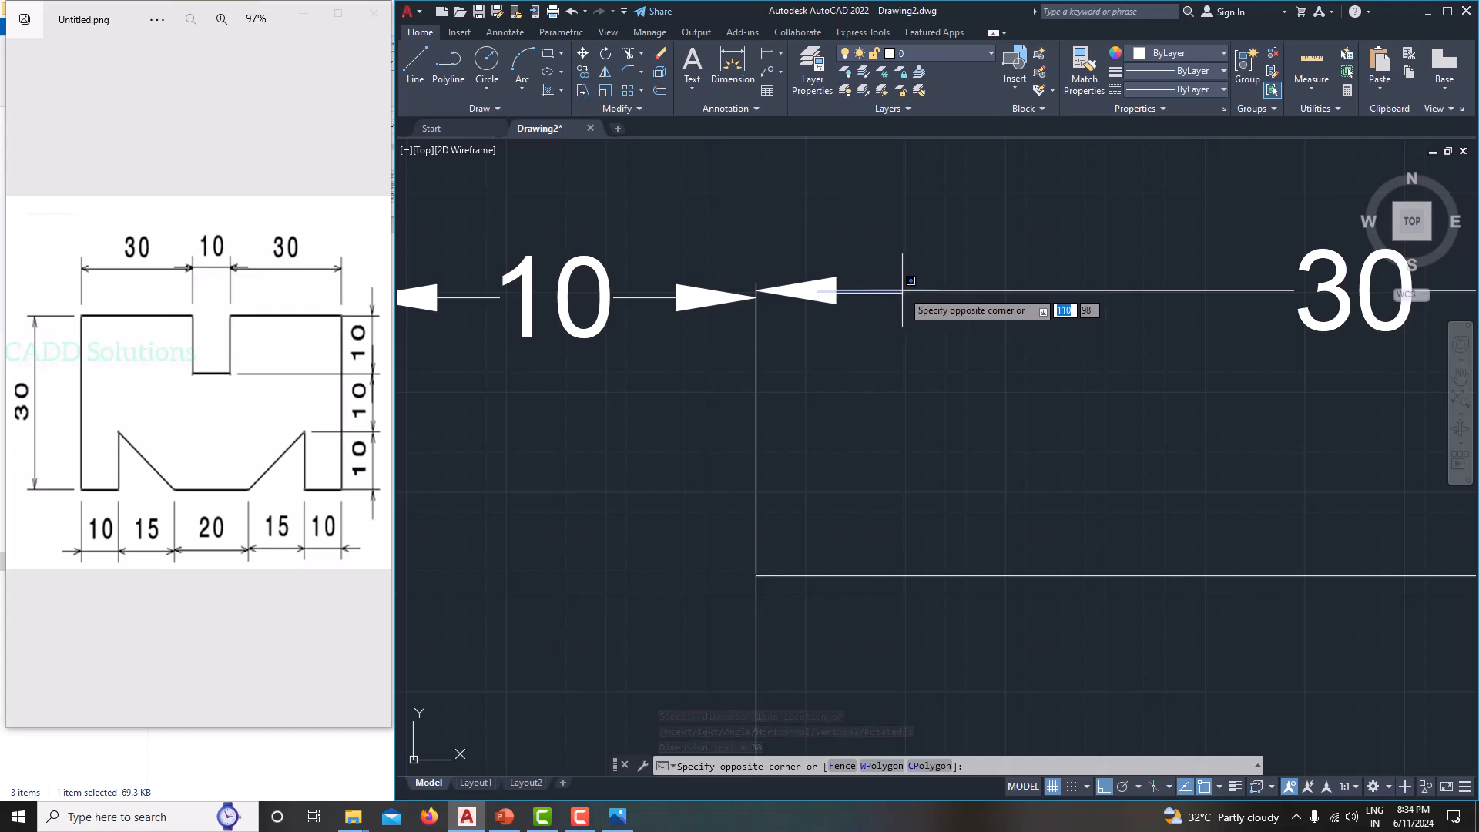
scroll(815, 303, down, 4)
key(Escape)
click(1029, 303)
mouse_move(1027, 304)
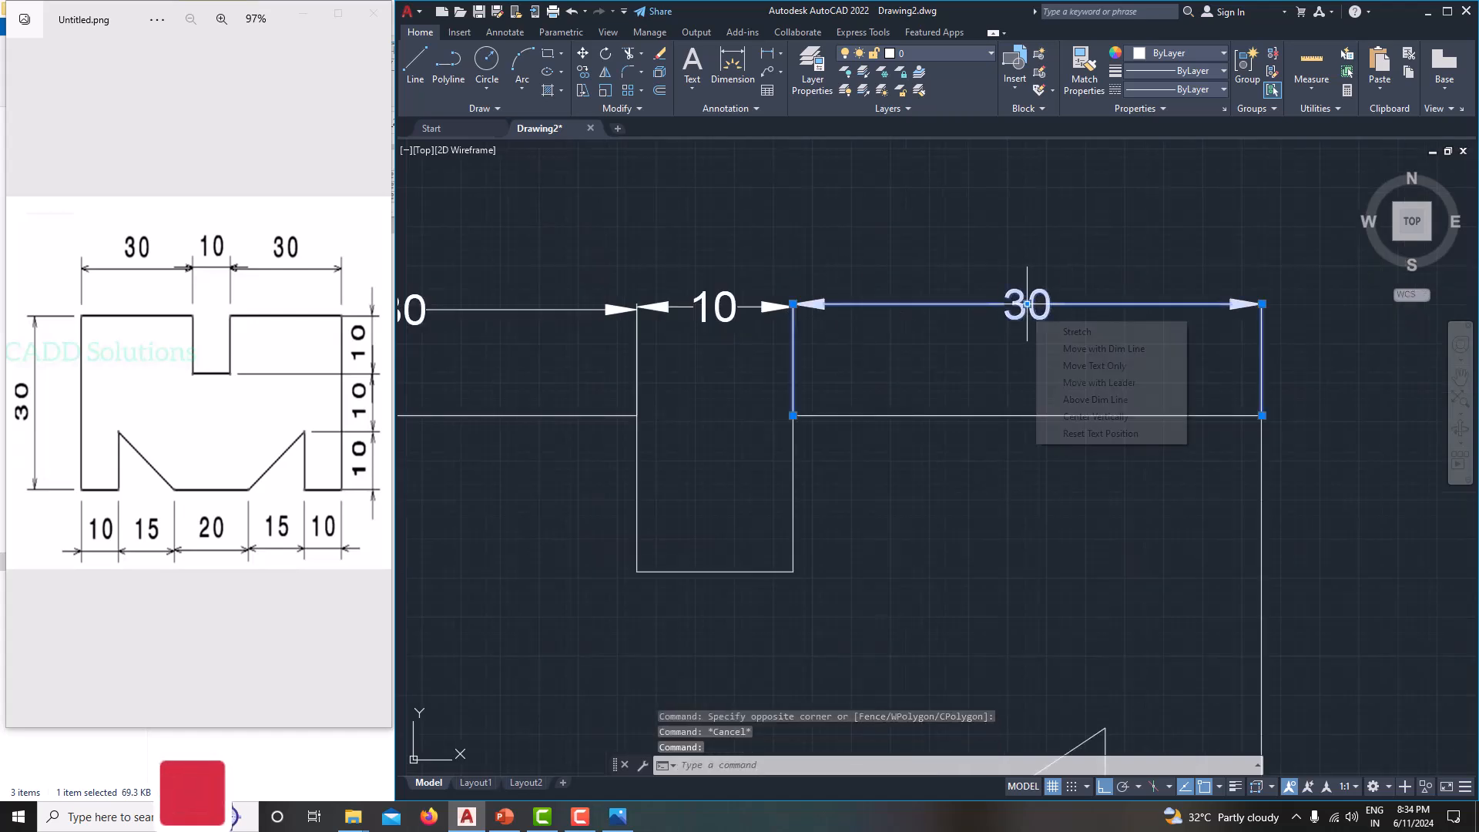
click(792, 304)
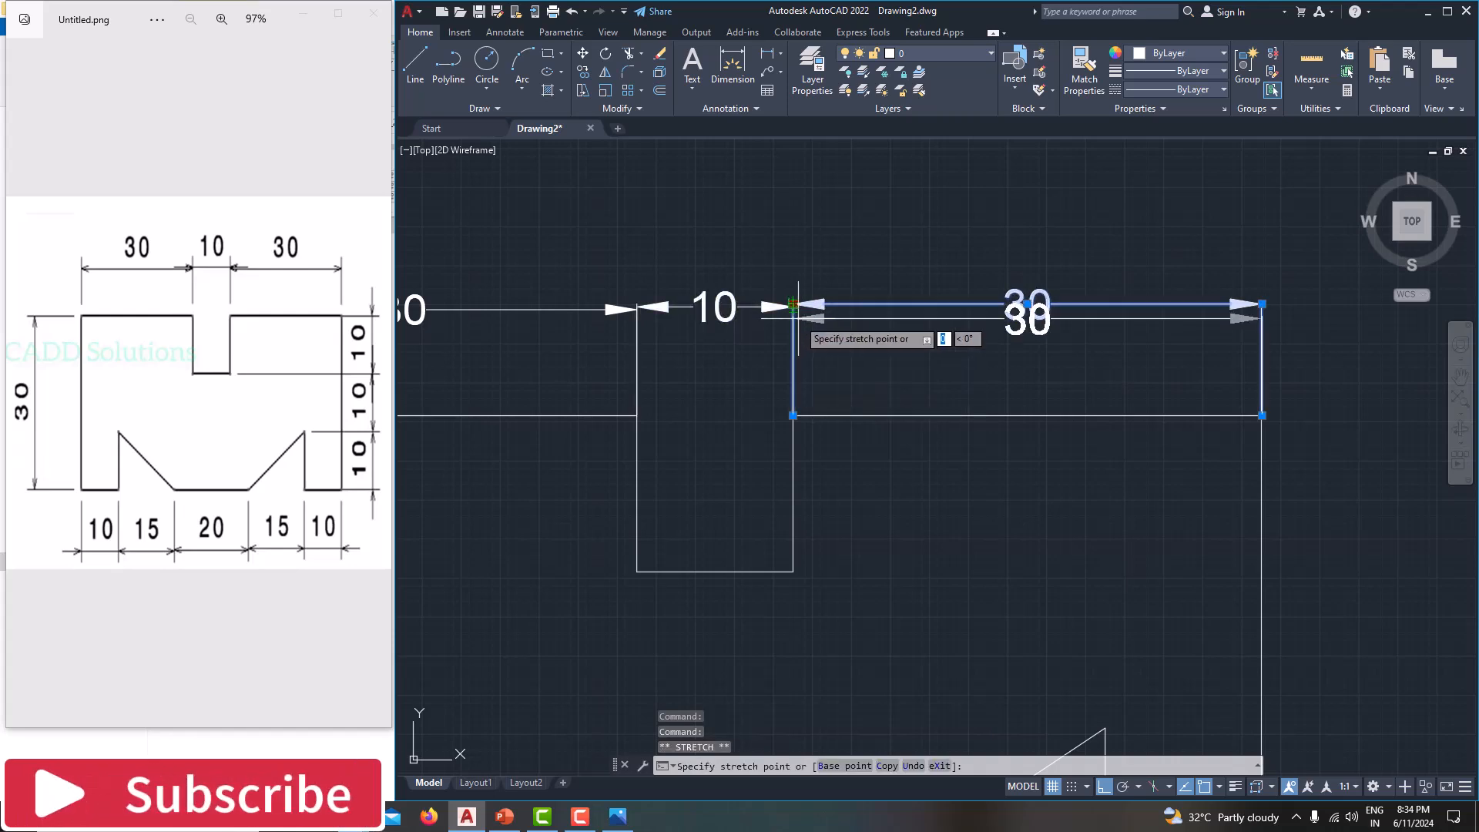
scroll(789, 299, up, 3)
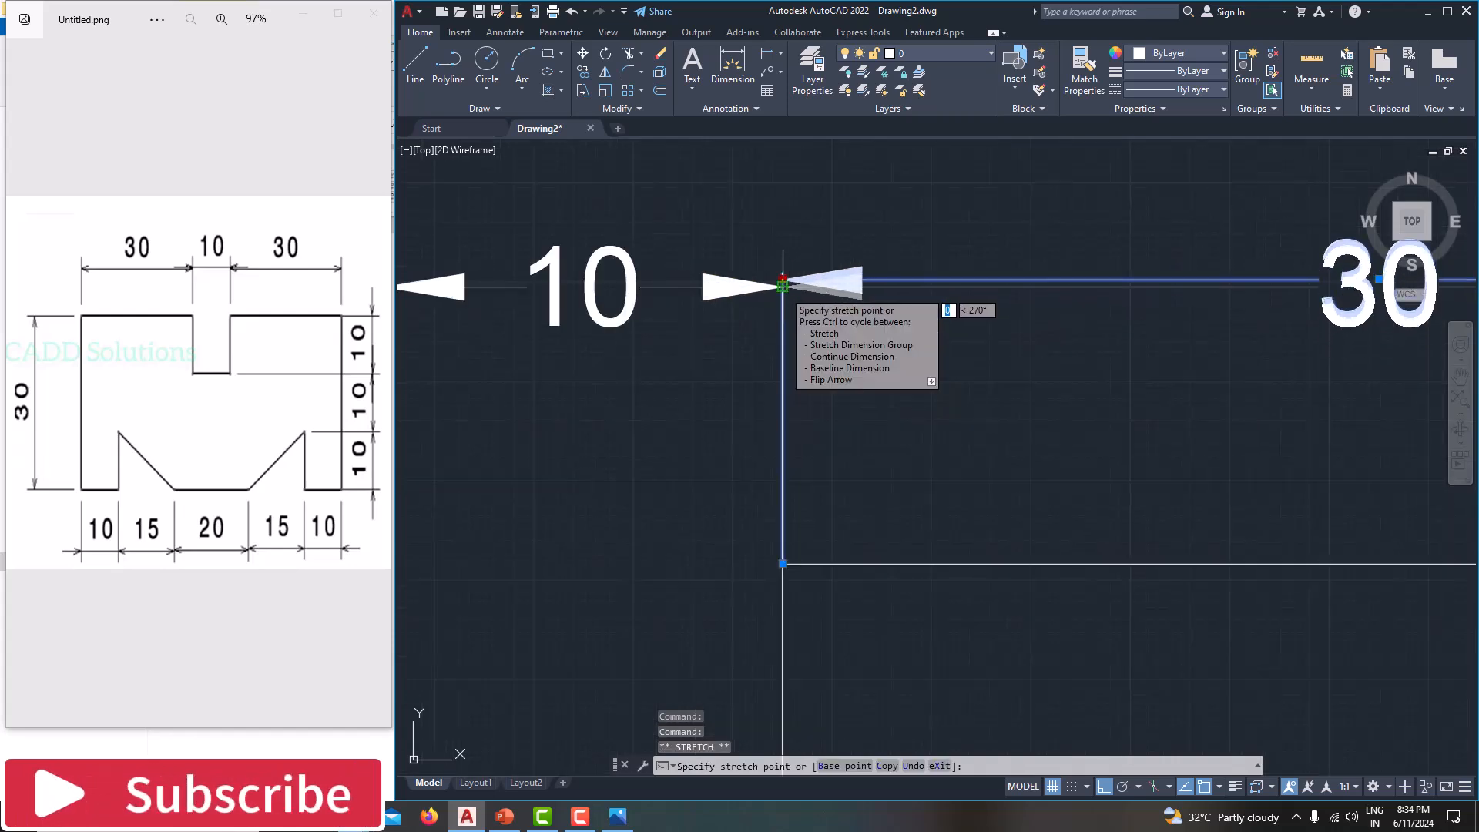
click(783, 287)
key(Escape)
Step: Stretch the notch-width dimension's line to align exactly with the arrow tip of the left-hand top dimension
scroll(863, 324, down, 4)
scroll(864, 324, down, 2)
scroll(754, 319, up, 8)
click(793, 330)
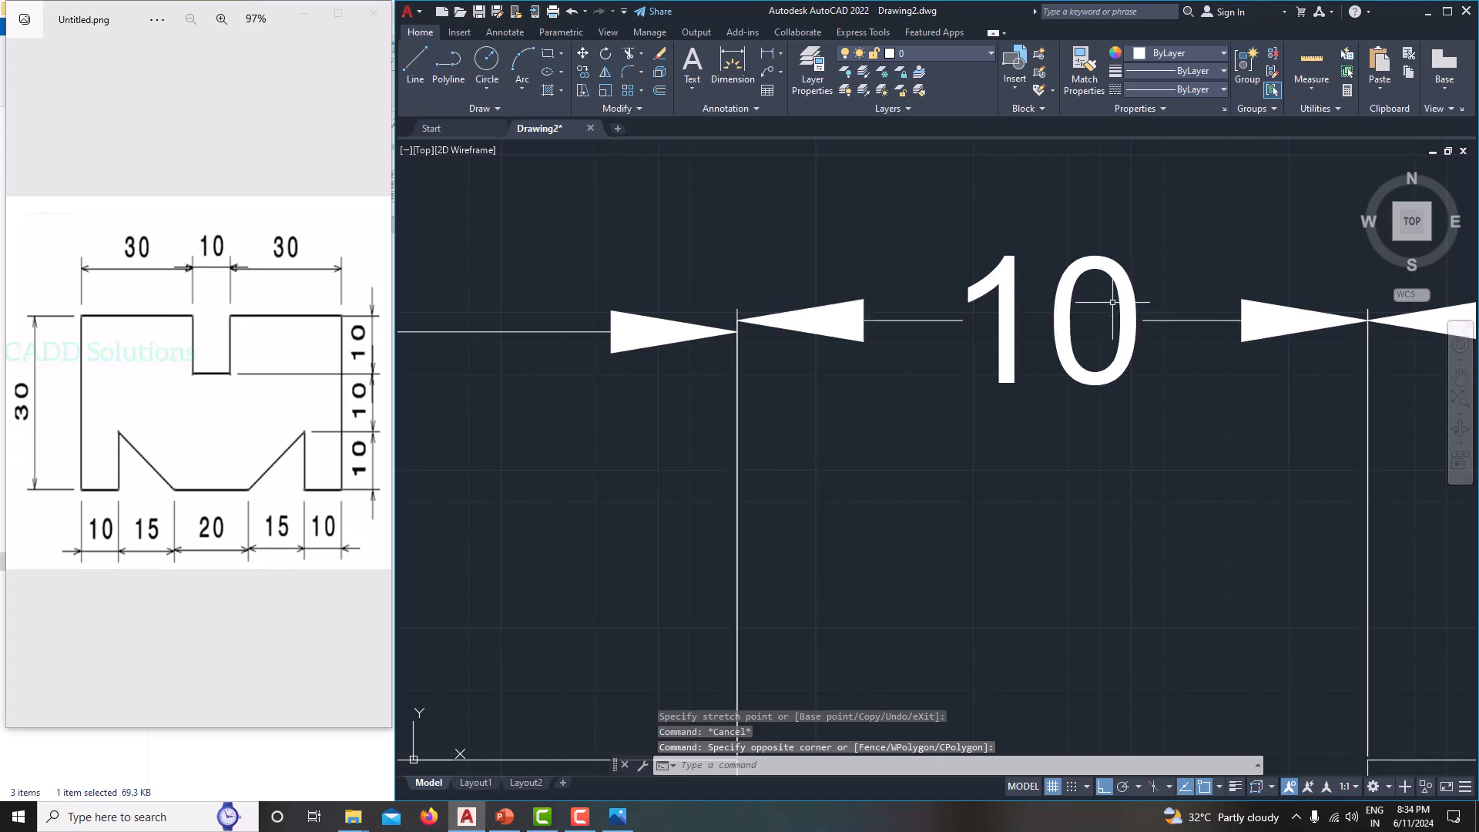
click(861, 316)
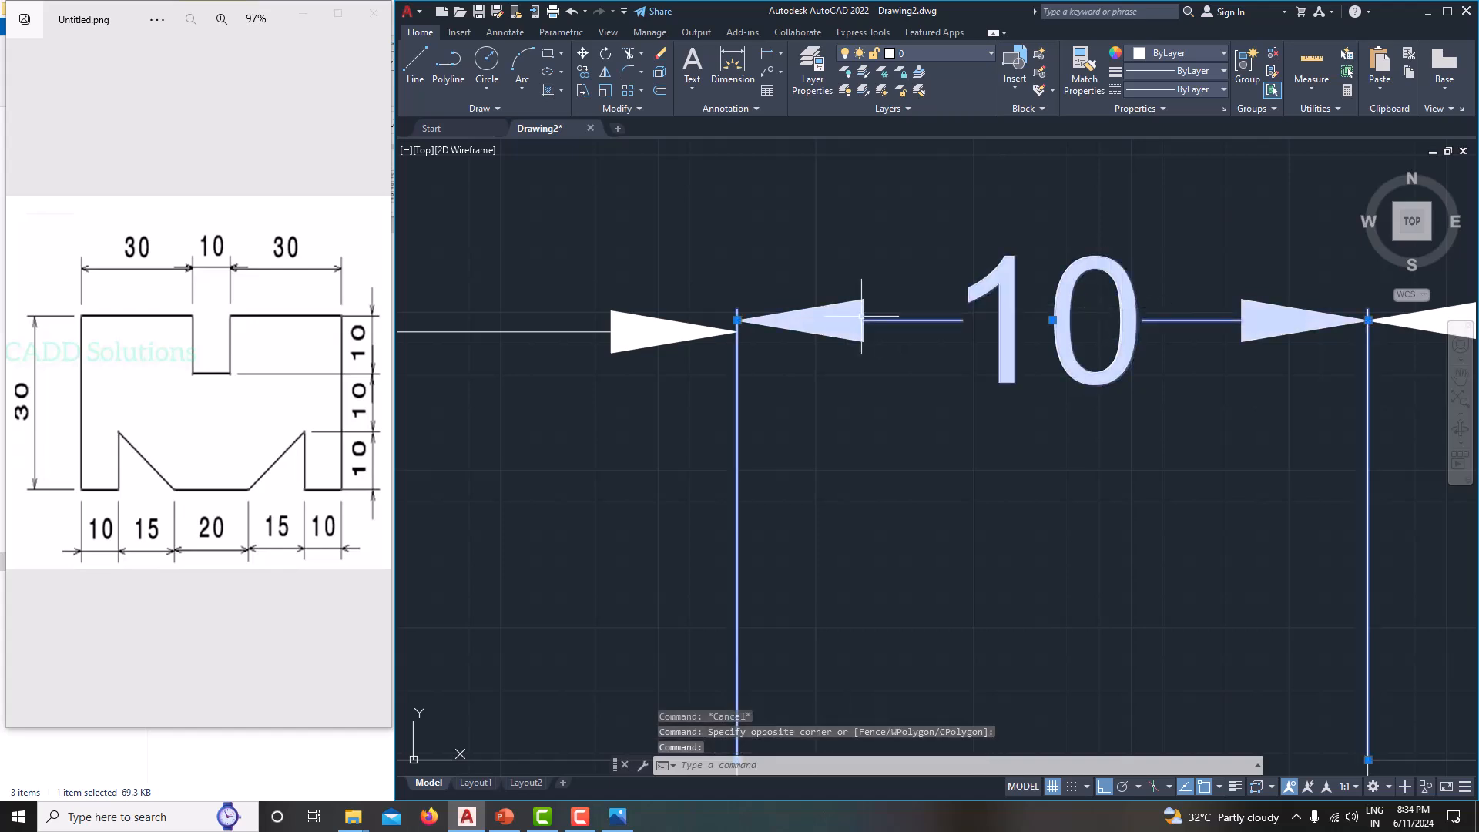
click(737, 317)
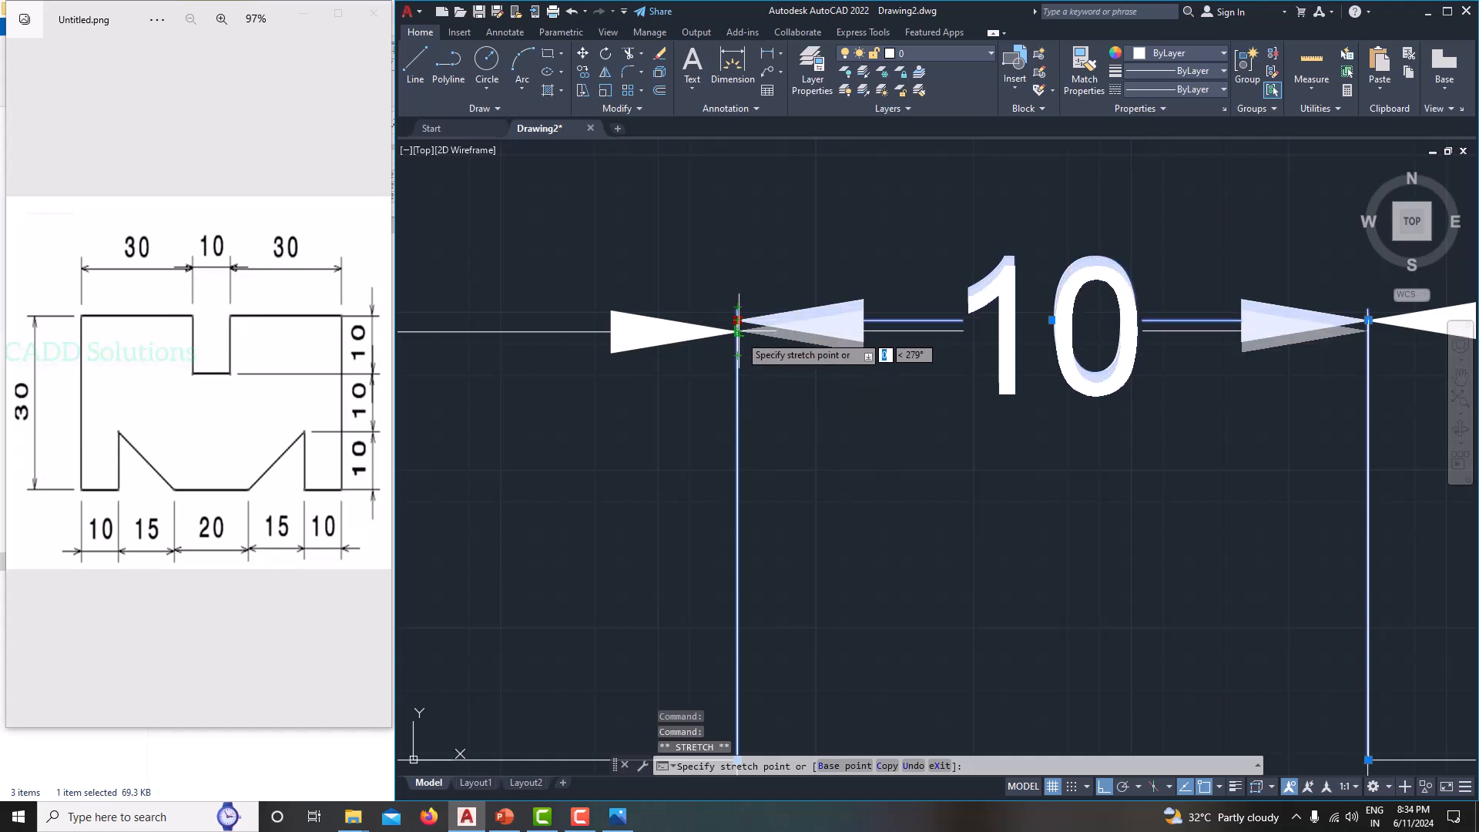
scroll(732, 322, up, 3)
scroll(924, 388, down, 8)
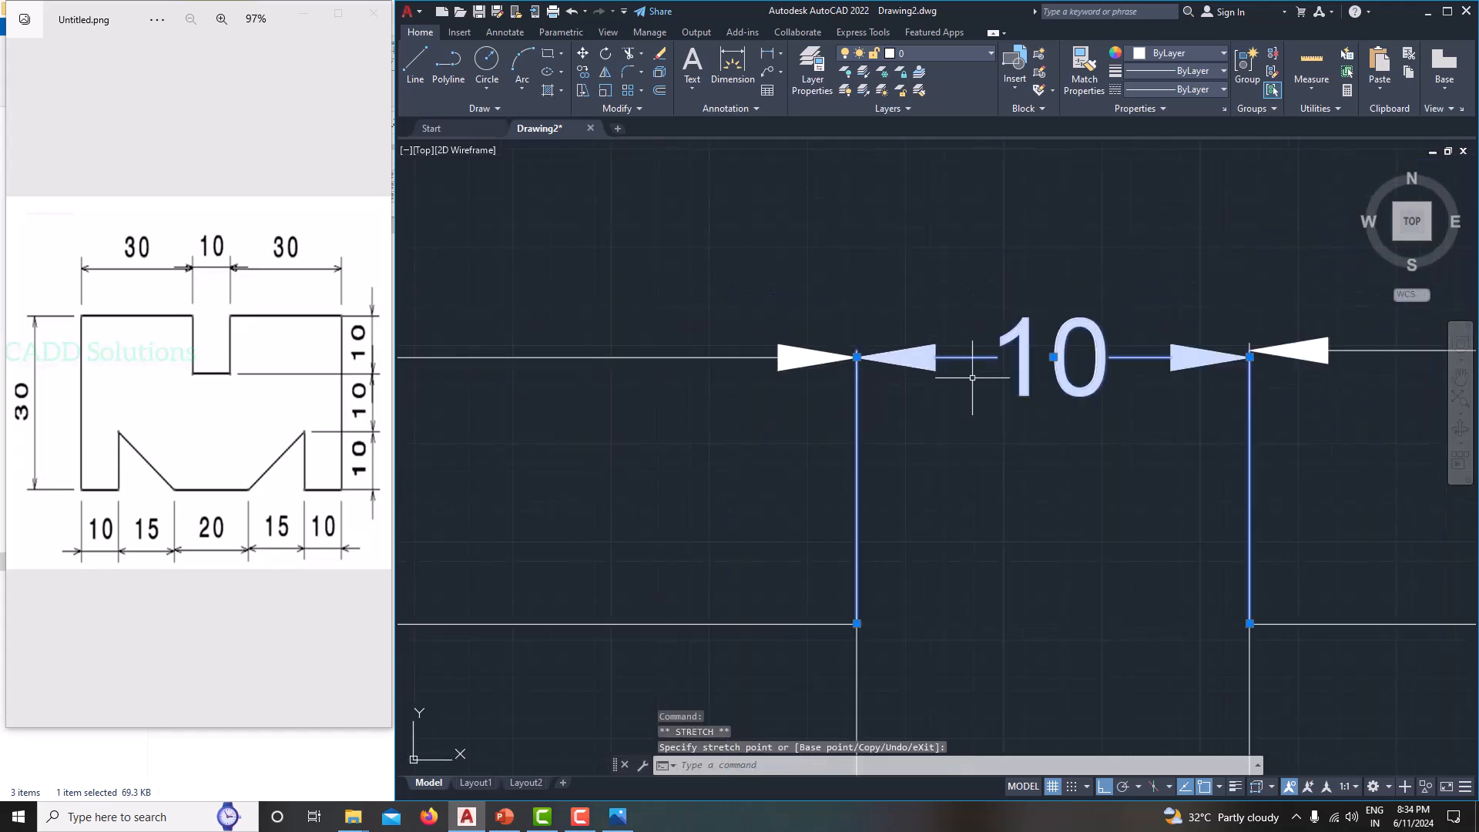
key(Escape)
Step: Realign the right-hand top dimension with the moved notch-width dimension, so all three top dimensions share one line
mouse_move(1073, 406)
middle_down()
mouse_move(997, 320)
mouse_move(993, 277)
middle_up()
middle_drag(1015, 347, 1047, 353)
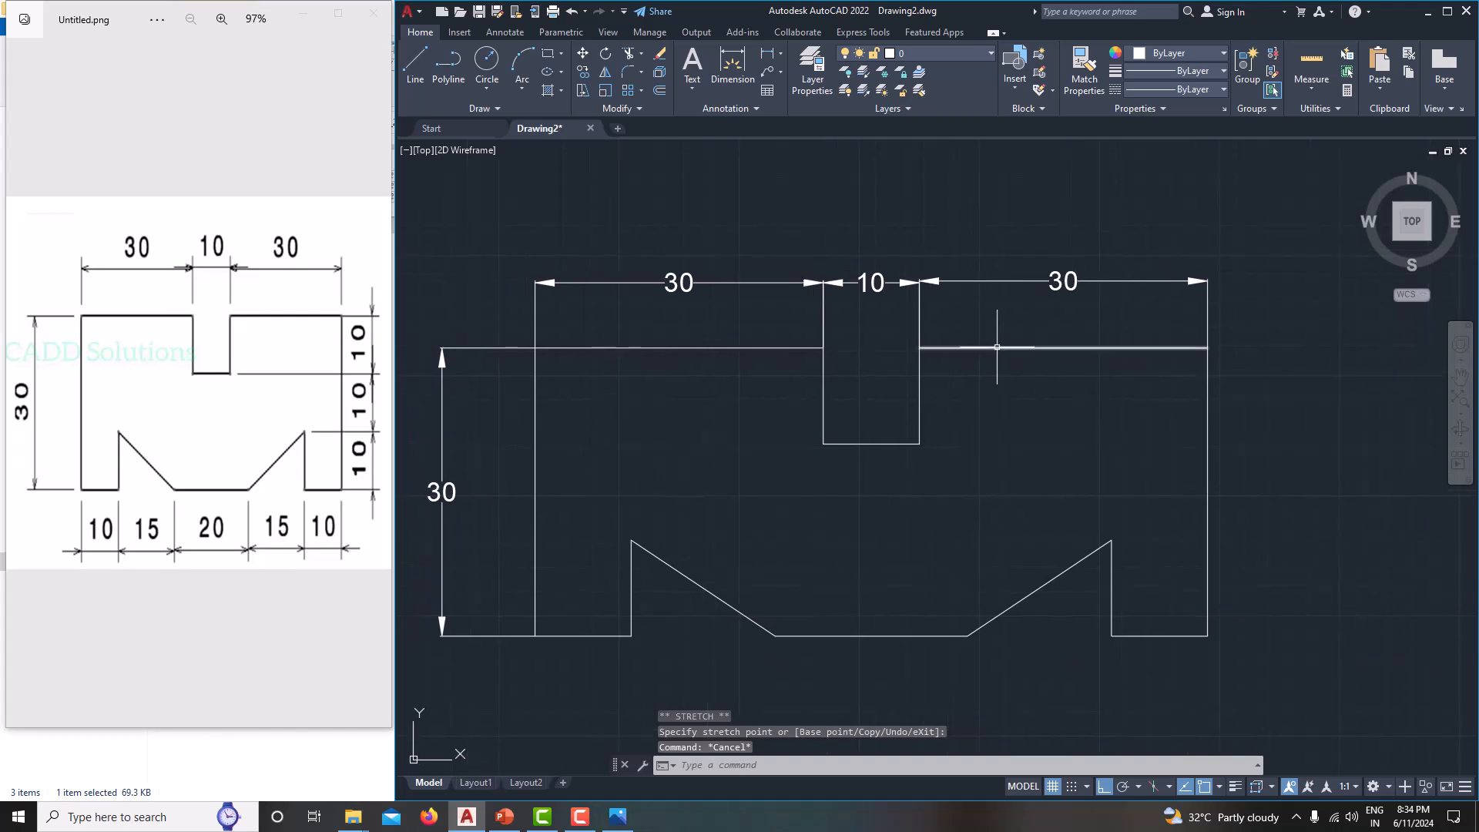
scroll(898, 266, down, 10)
scroll(897, 266, up, 15)
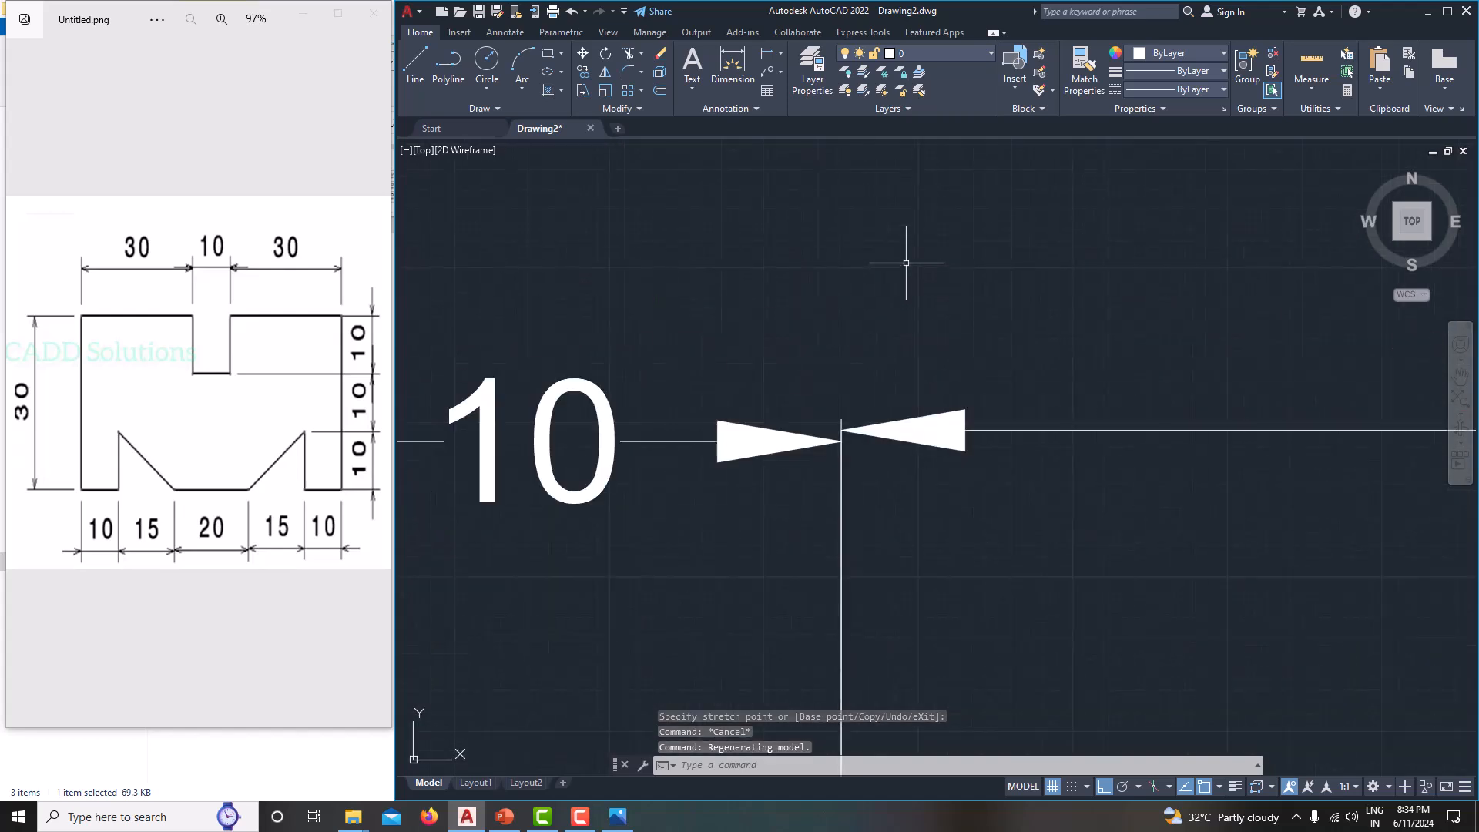
scroll(882, 426, up, 6)
scroll(966, 404, down, 8)
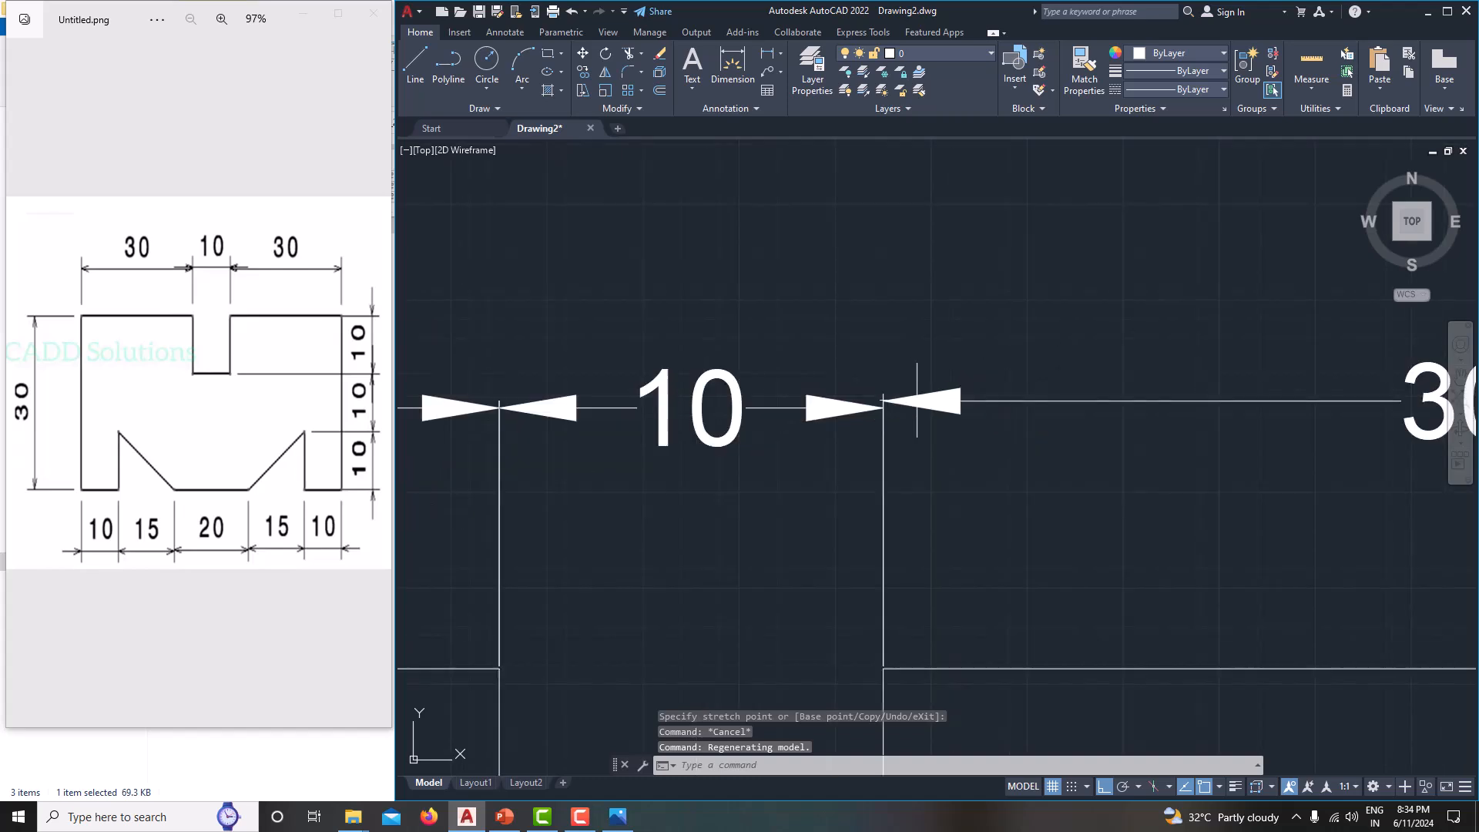
click(943, 394)
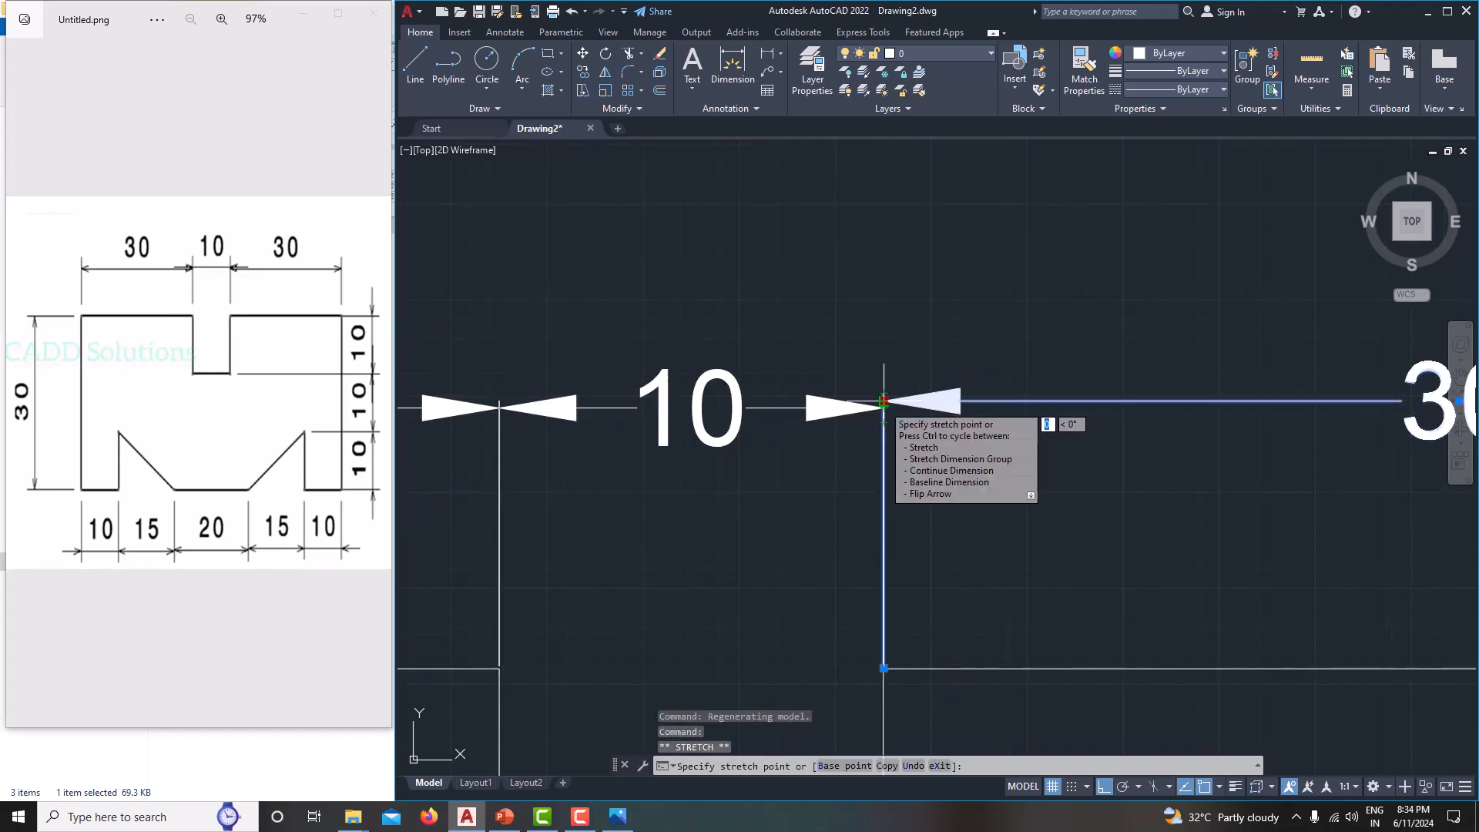
scroll(883, 402, up, 5)
click(884, 401)
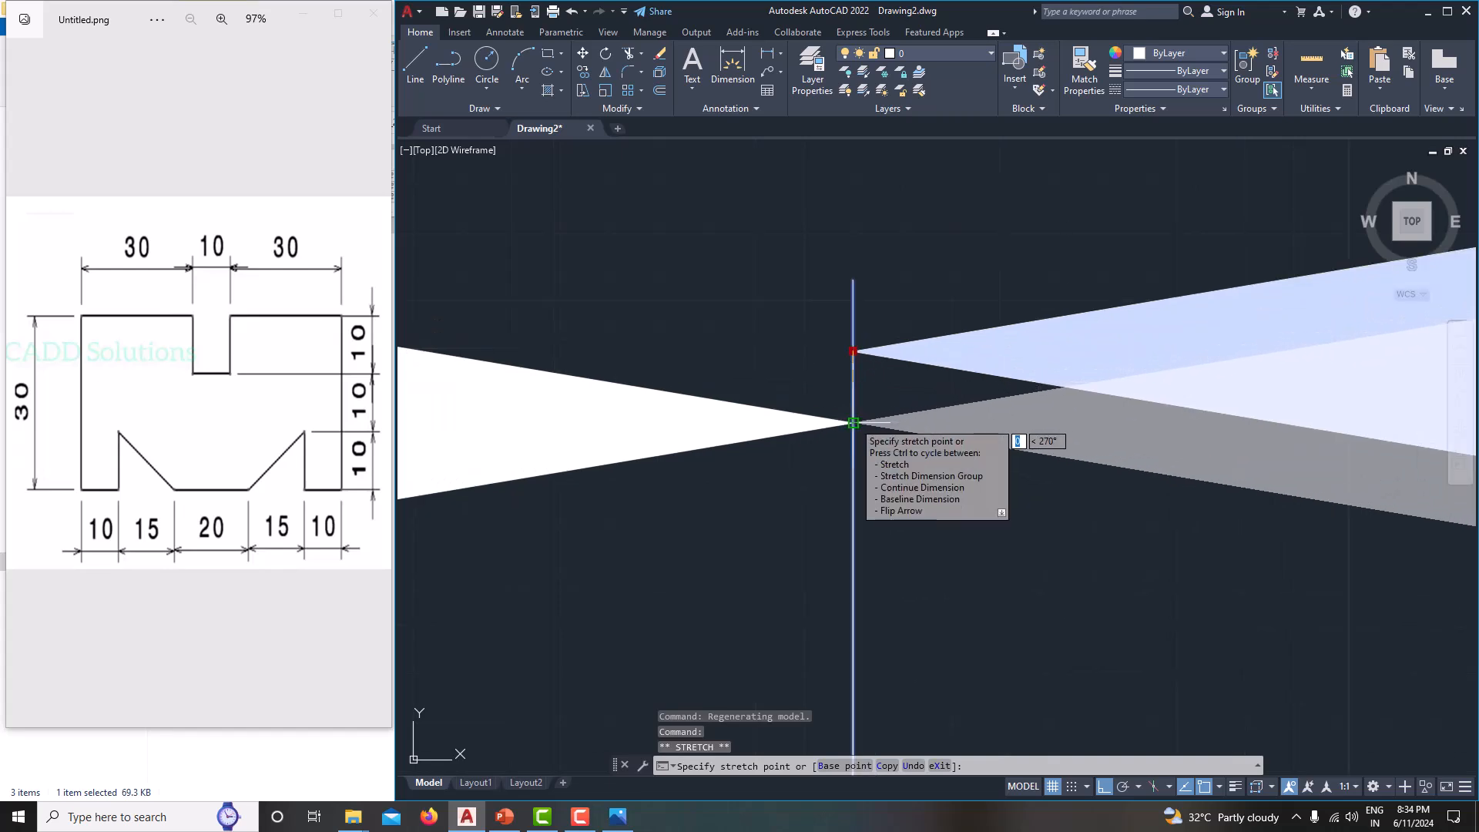
click(853, 422)
scroll(887, 419, down, 14)
key(Escape)
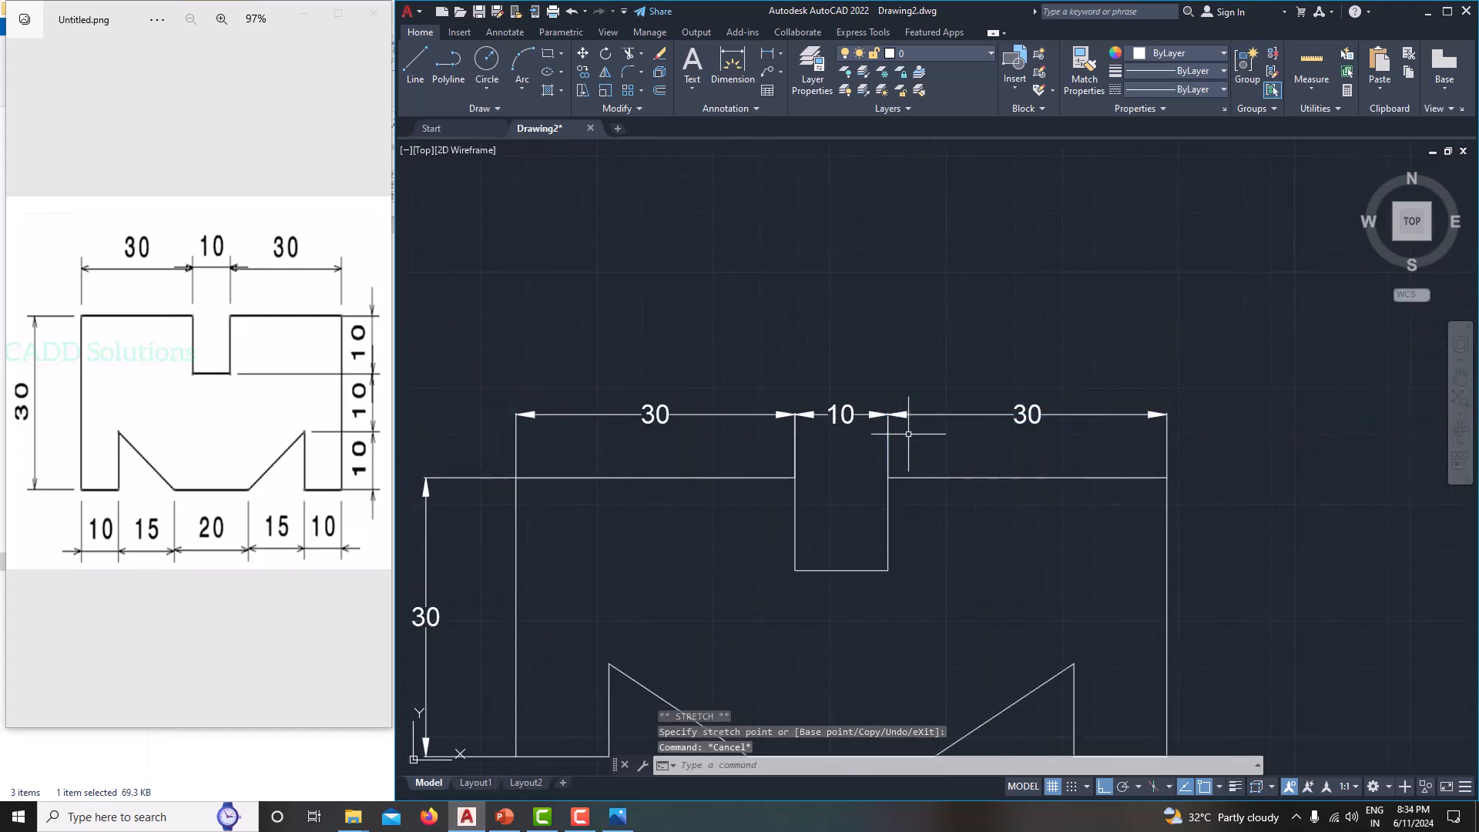
Step: Add a vertical linear dimension for the notch's depth, from the profile's top-right corner to the notch floor, placed outside to the right
scroll(908, 431, up, 8)
scroll(908, 433, down, 7)
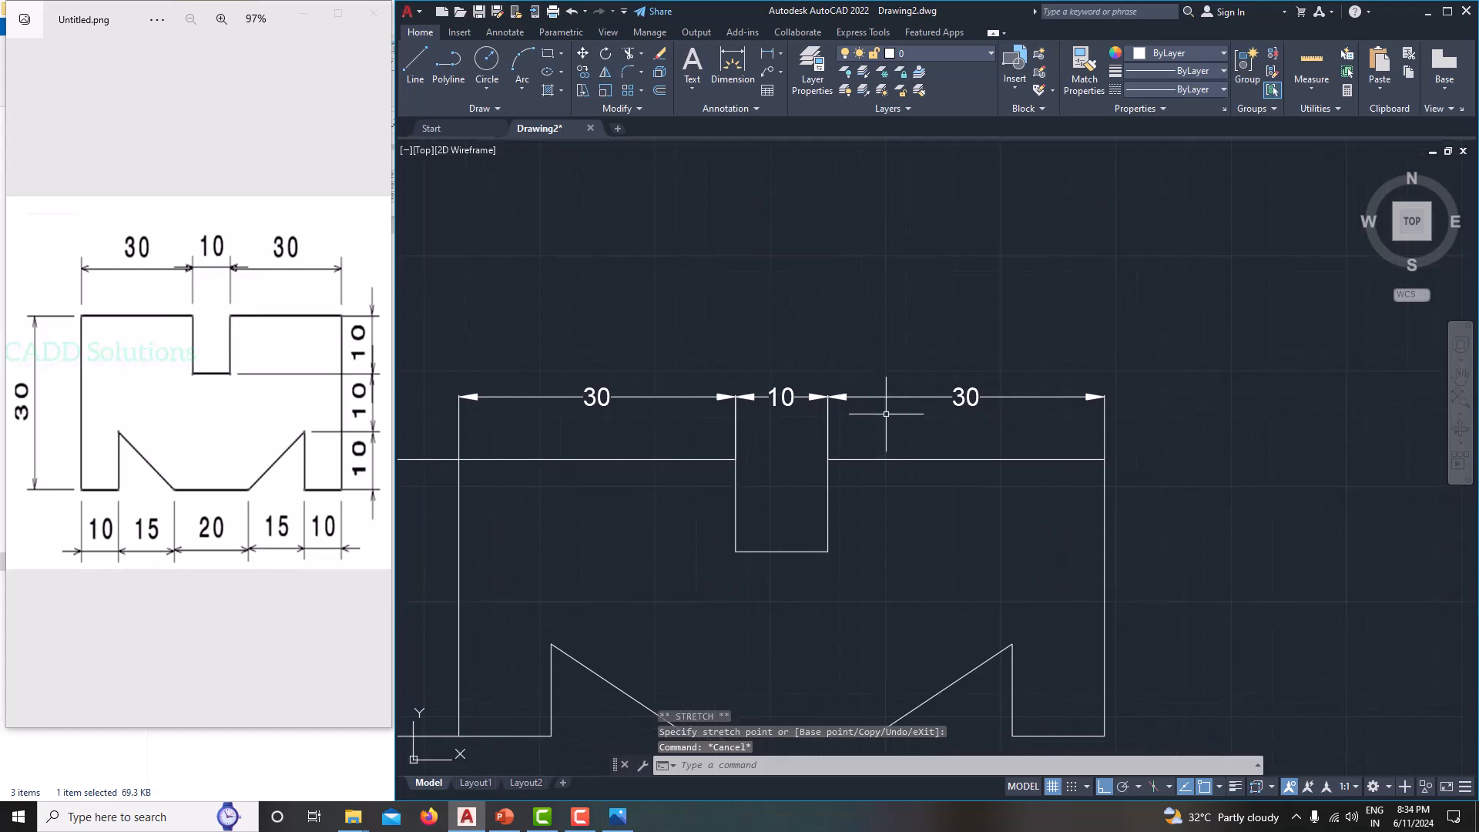
middle_drag(967, 410, 1026, 355)
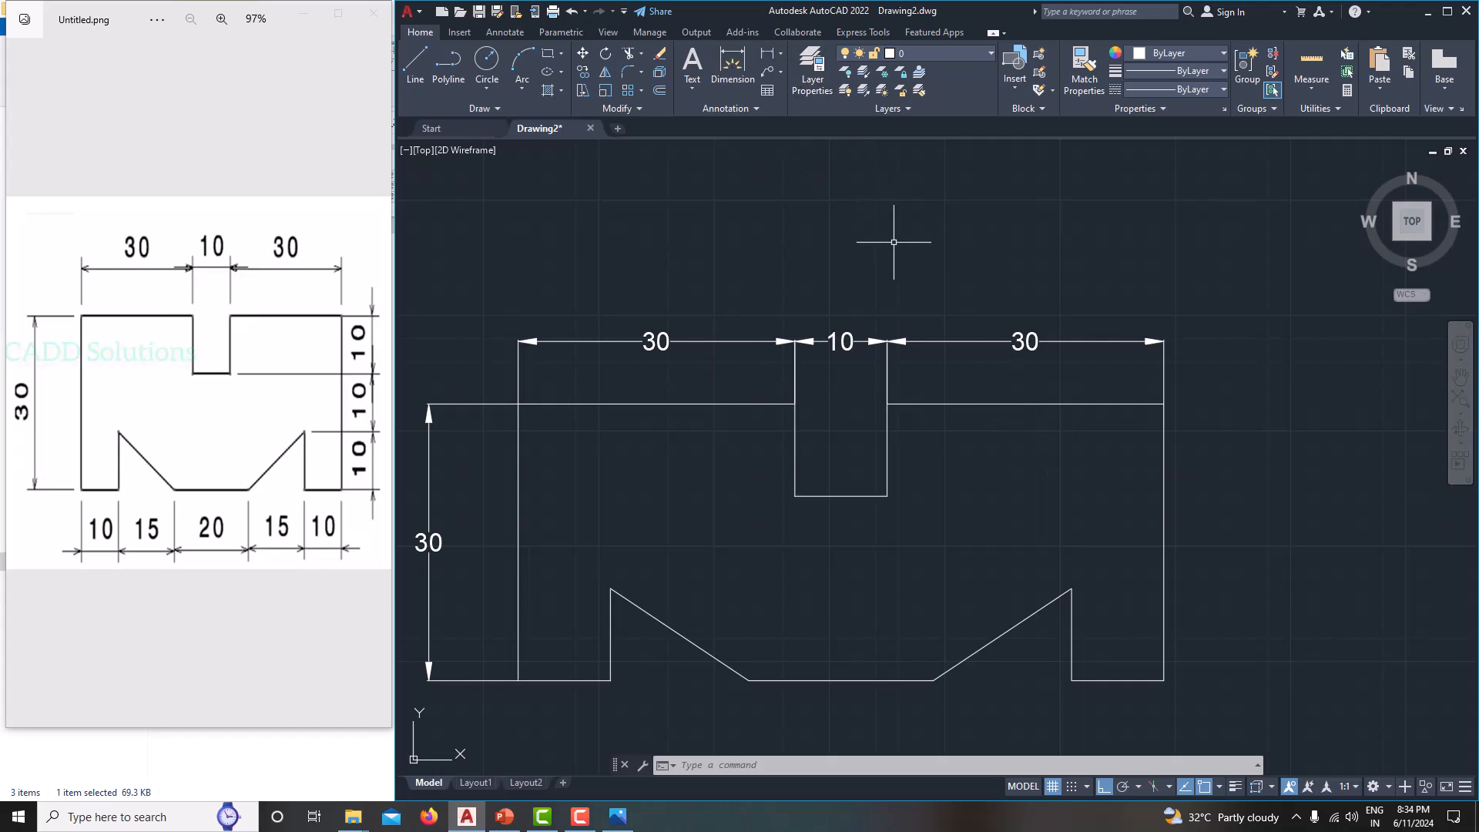
key(Return)
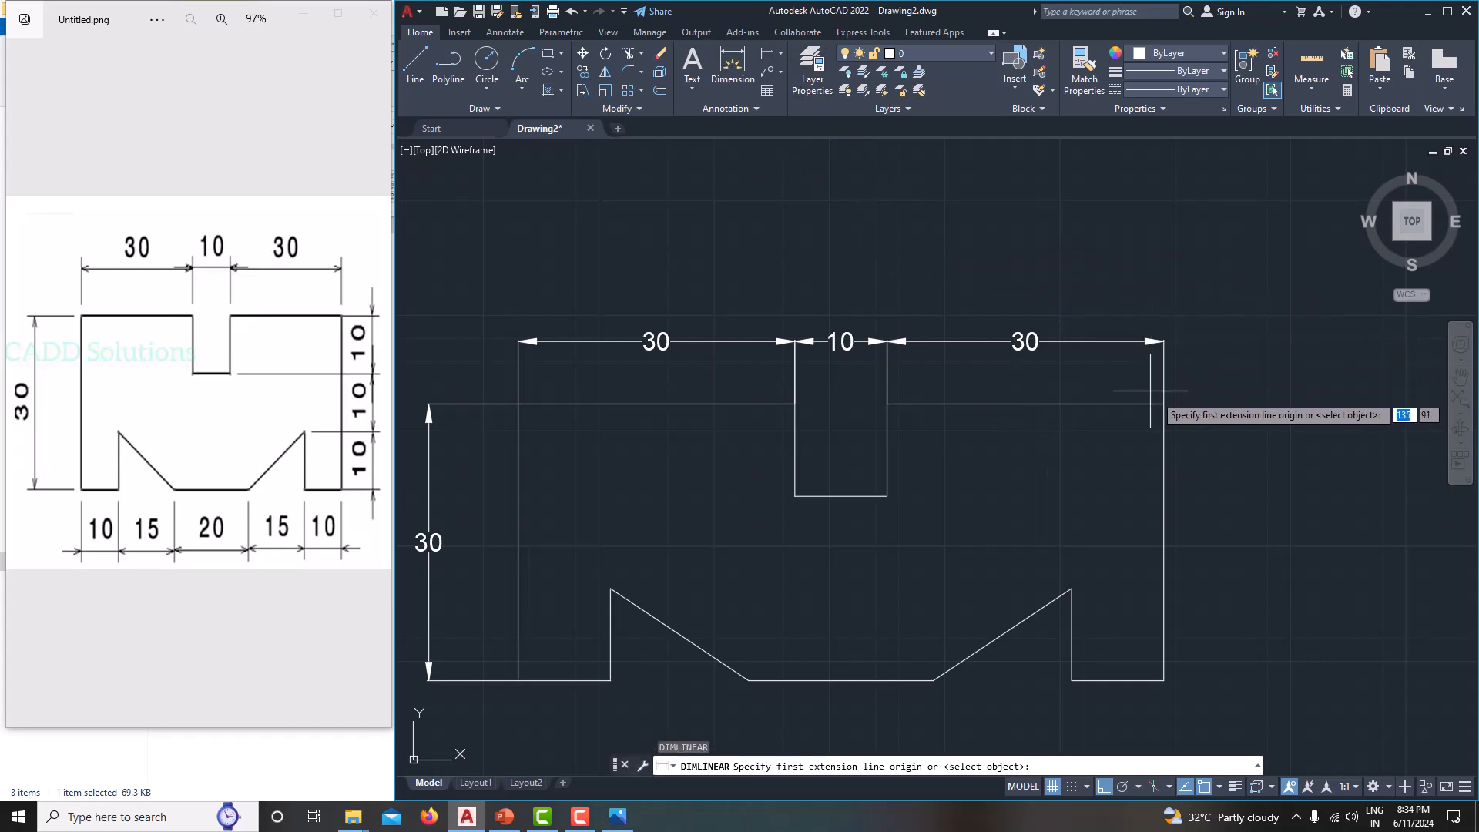
click(1163, 403)
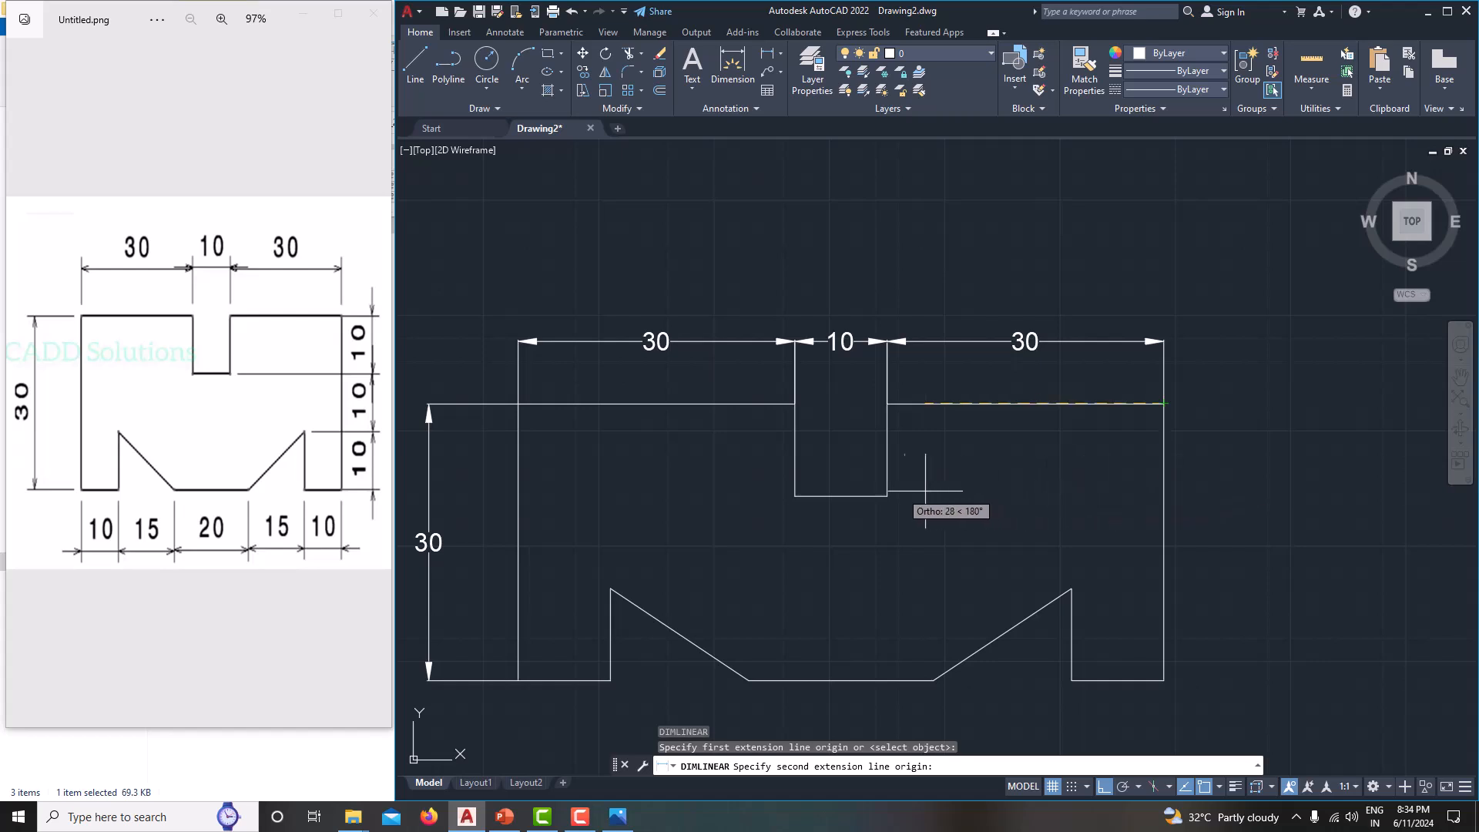
click(888, 495)
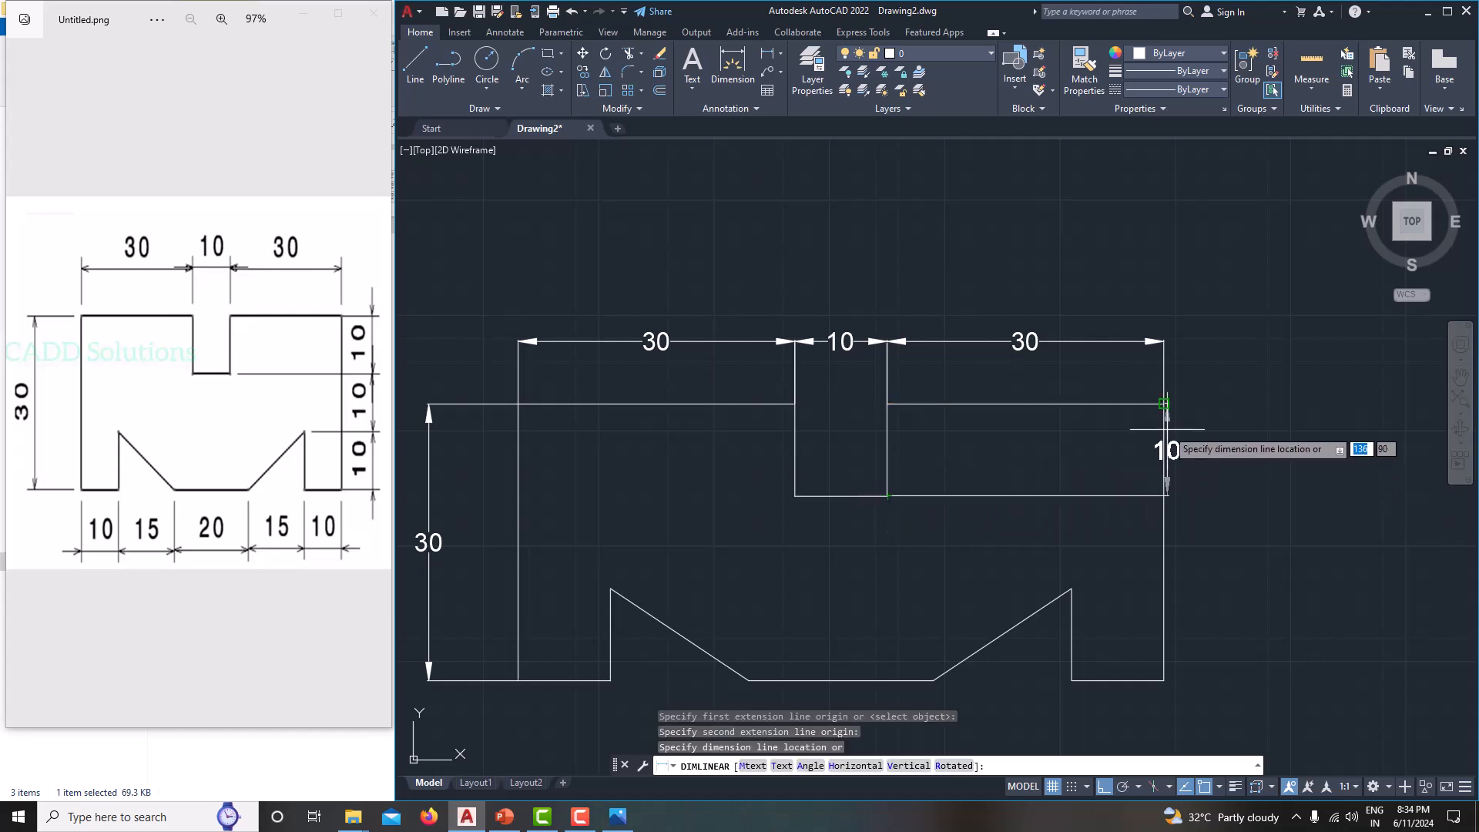
click(1236, 443)
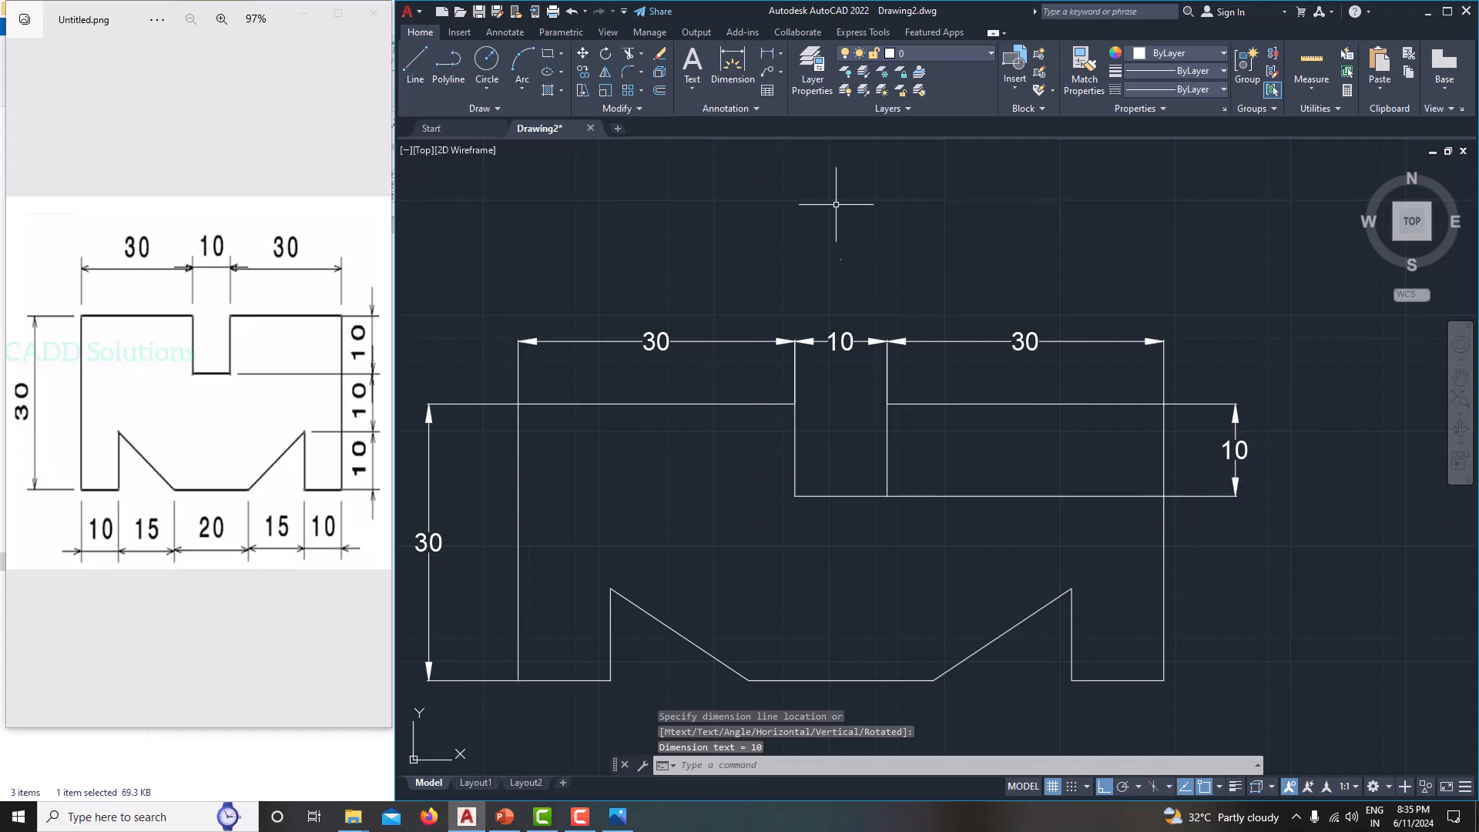
Step: Add a vertical linear dimension from the right-hand peak up to the notch floor, aligned with the notch-depth dimension's arrow tip
key(Return)
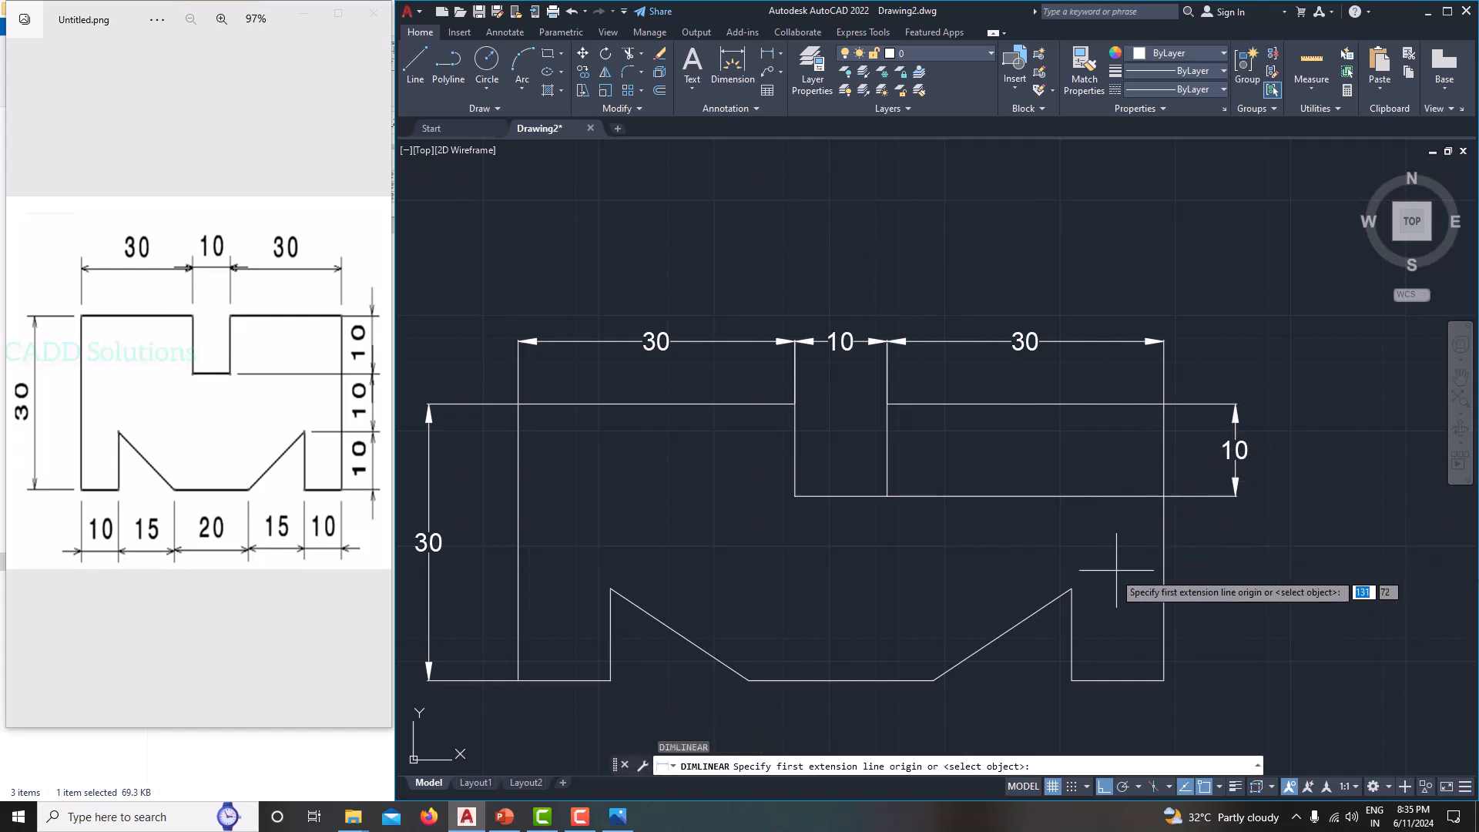
click(1071, 588)
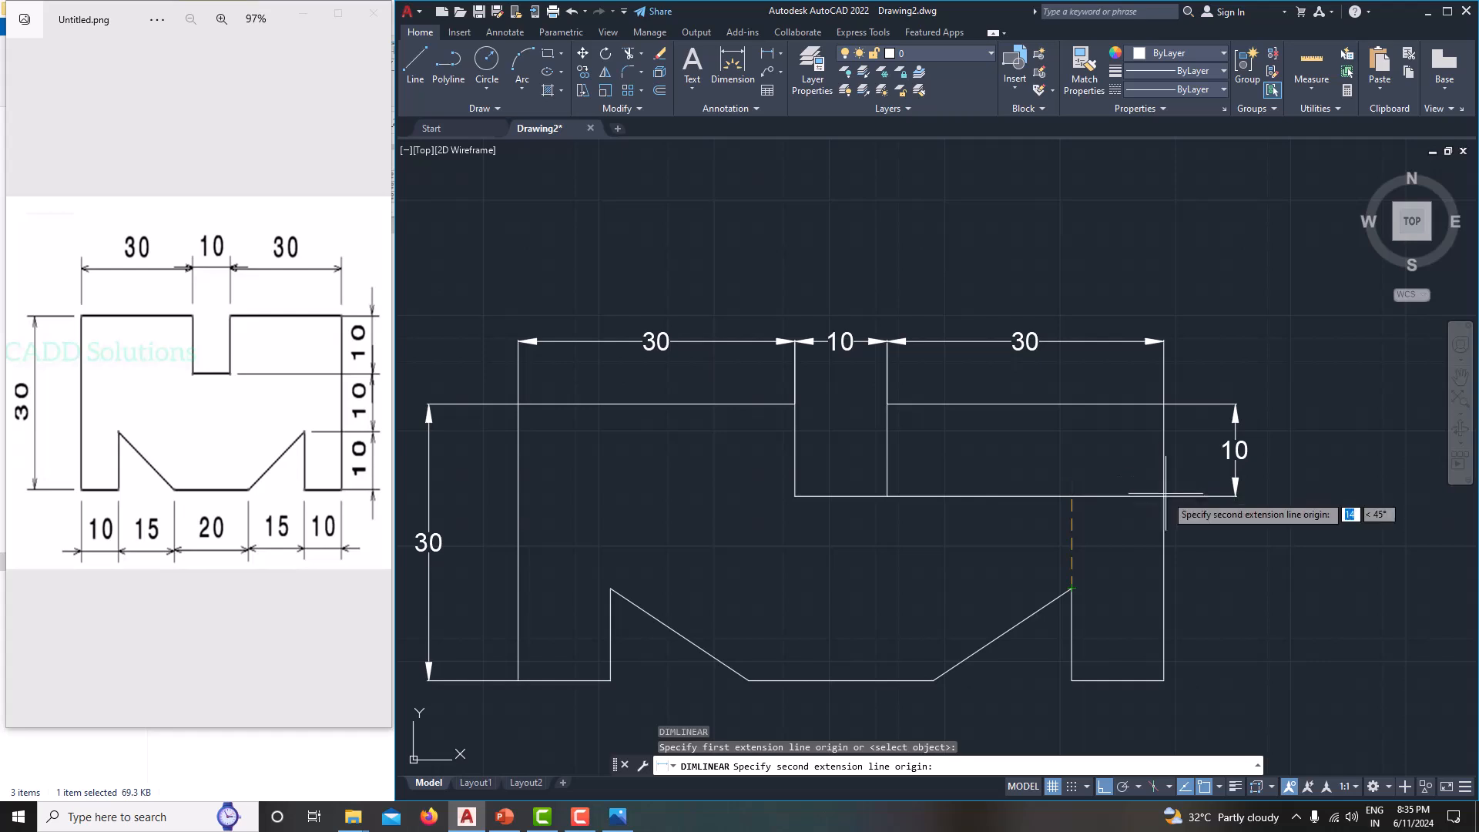
click(1163, 496)
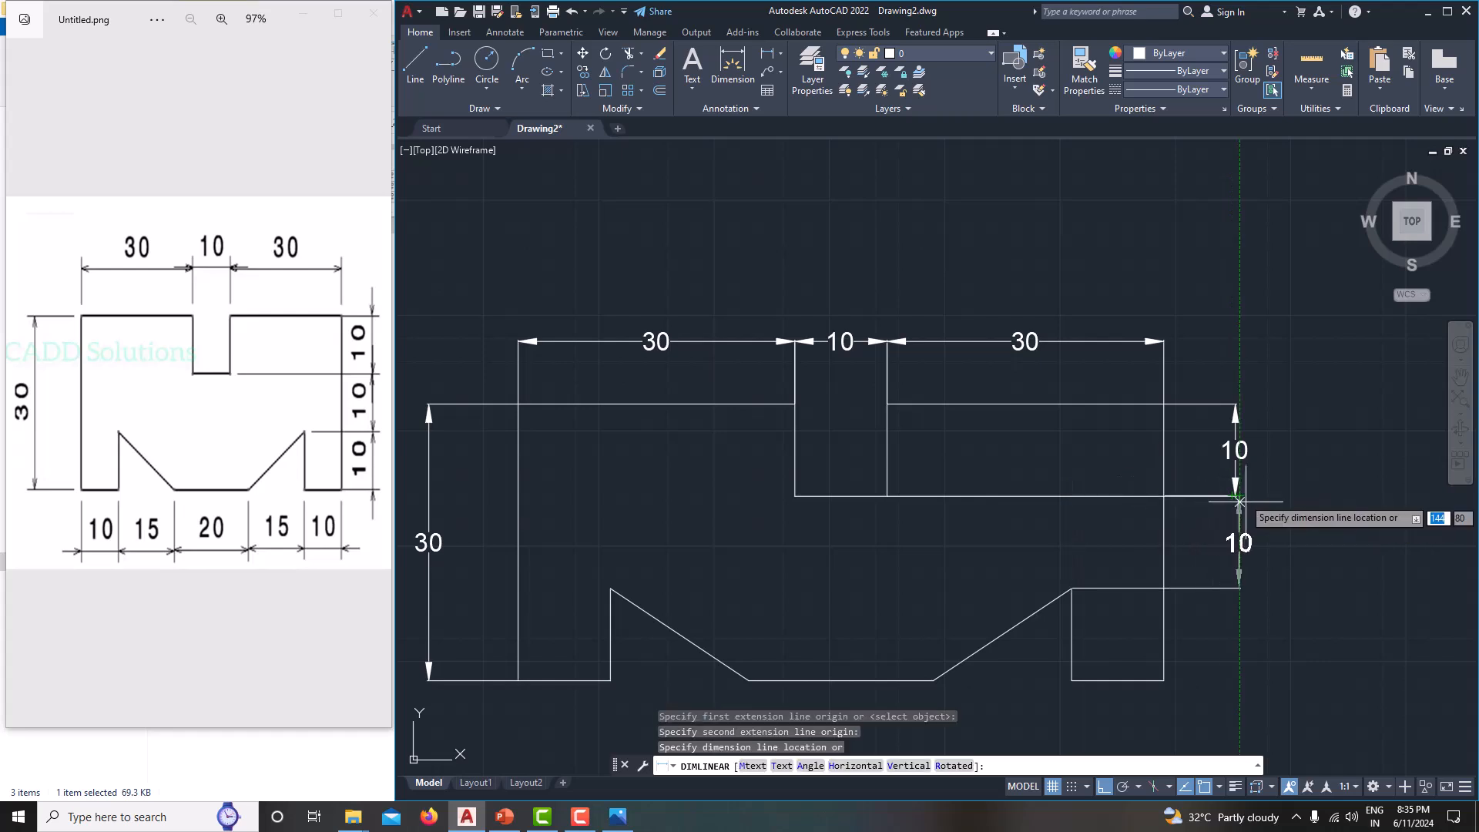
scroll(1237, 495, up, 8)
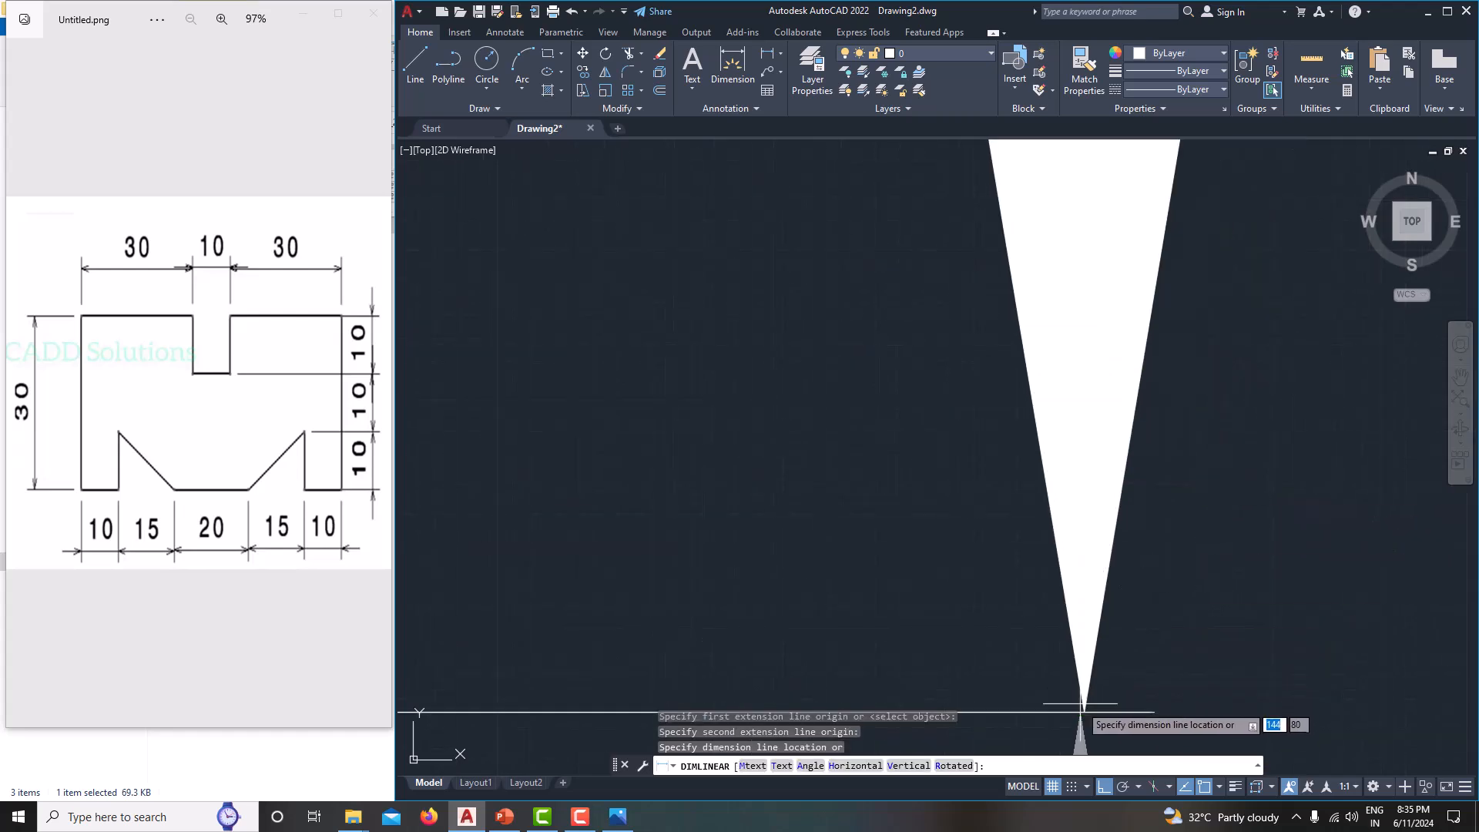
click(1084, 712)
Step: Add a vertical linear dimension for the inner edge of the right foot, aligned with the two stacked dimensions on the right
scroll(1045, 611, down, 8)
mouse_move(1052, 593)
middle_down()
mouse_move(1093, 500)
mouse_move(1122, 358)
middle_up()
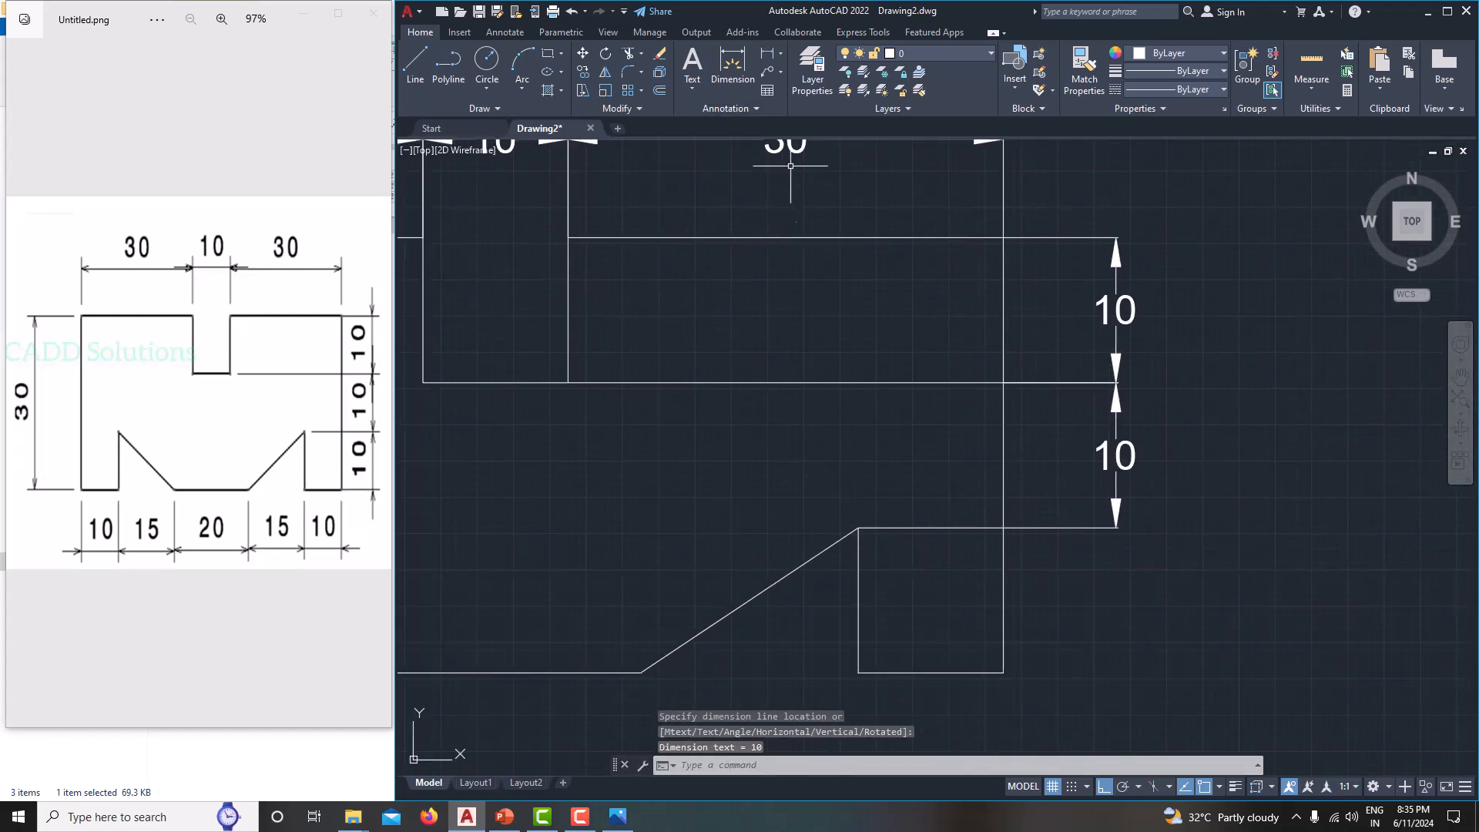
key(Return)
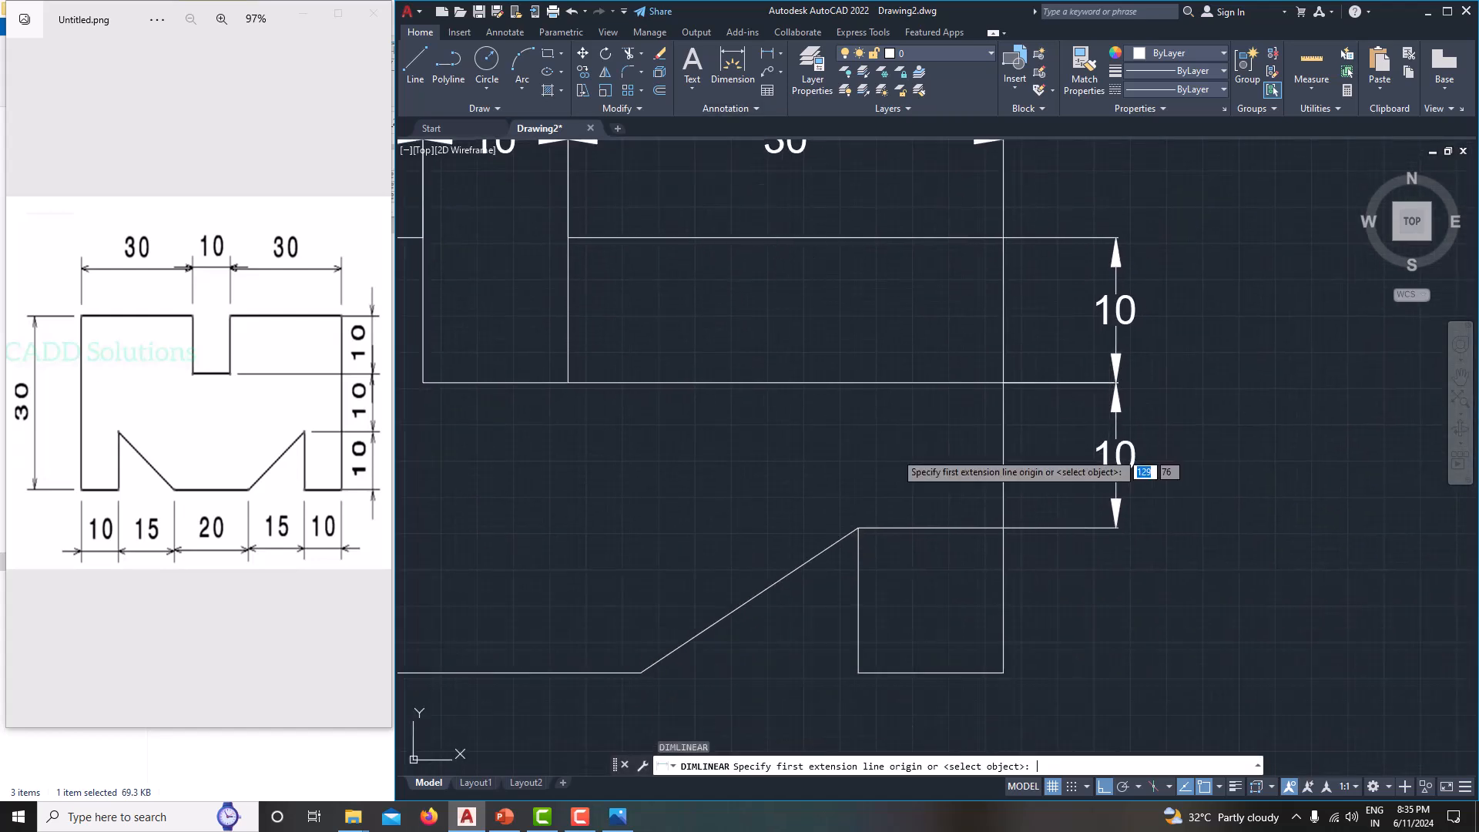
click(858, 528)
click(858, 673)
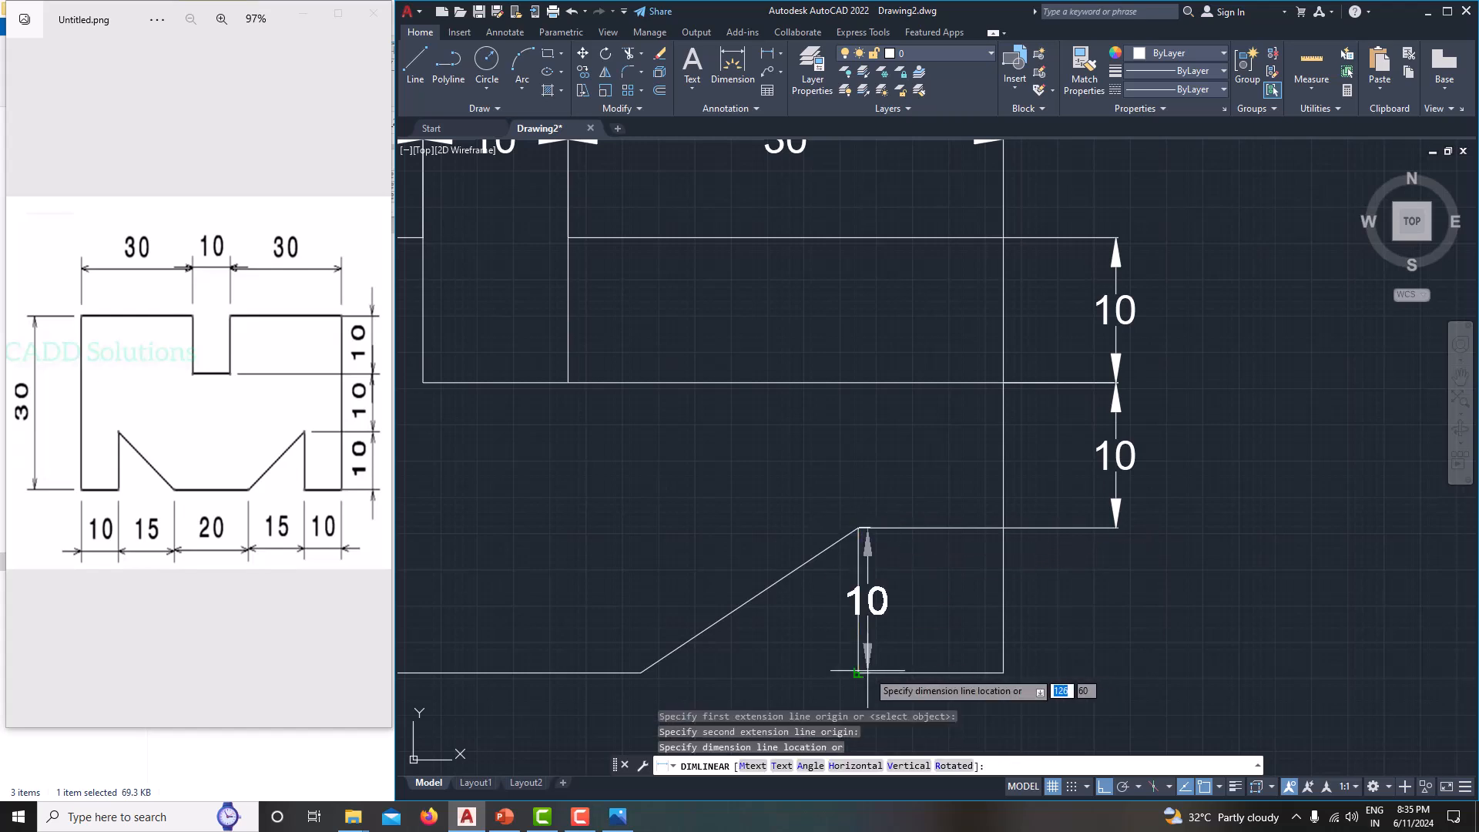
scroll(1097, 532, up, 5)
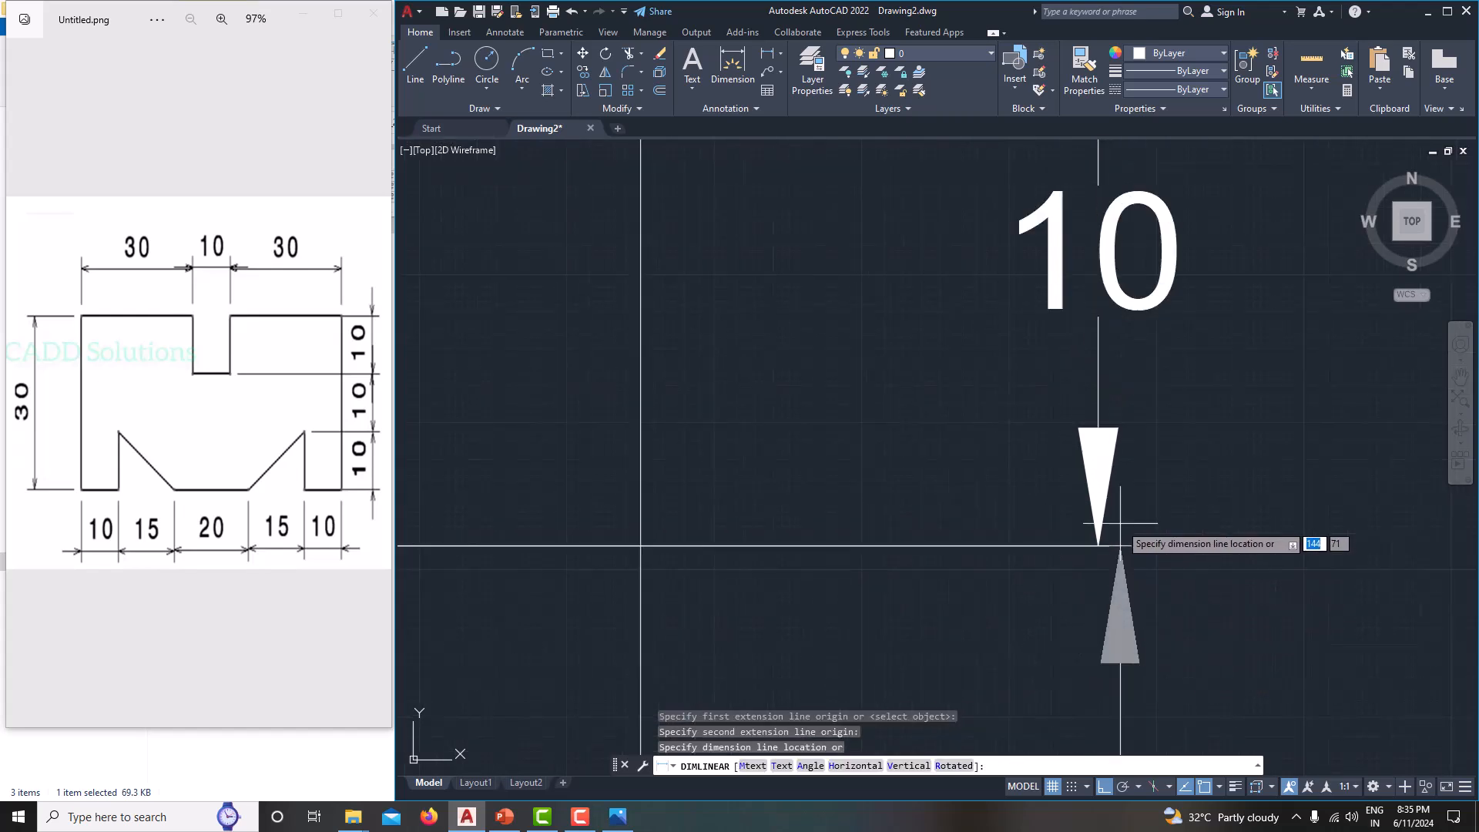
click(1098, 545)
Step: Add a horizontal linear dimension for the right foot's width, placed below the profile
scroll(1076, 478, down, 10)
middle_drag(1074, 481, 1123, 481)
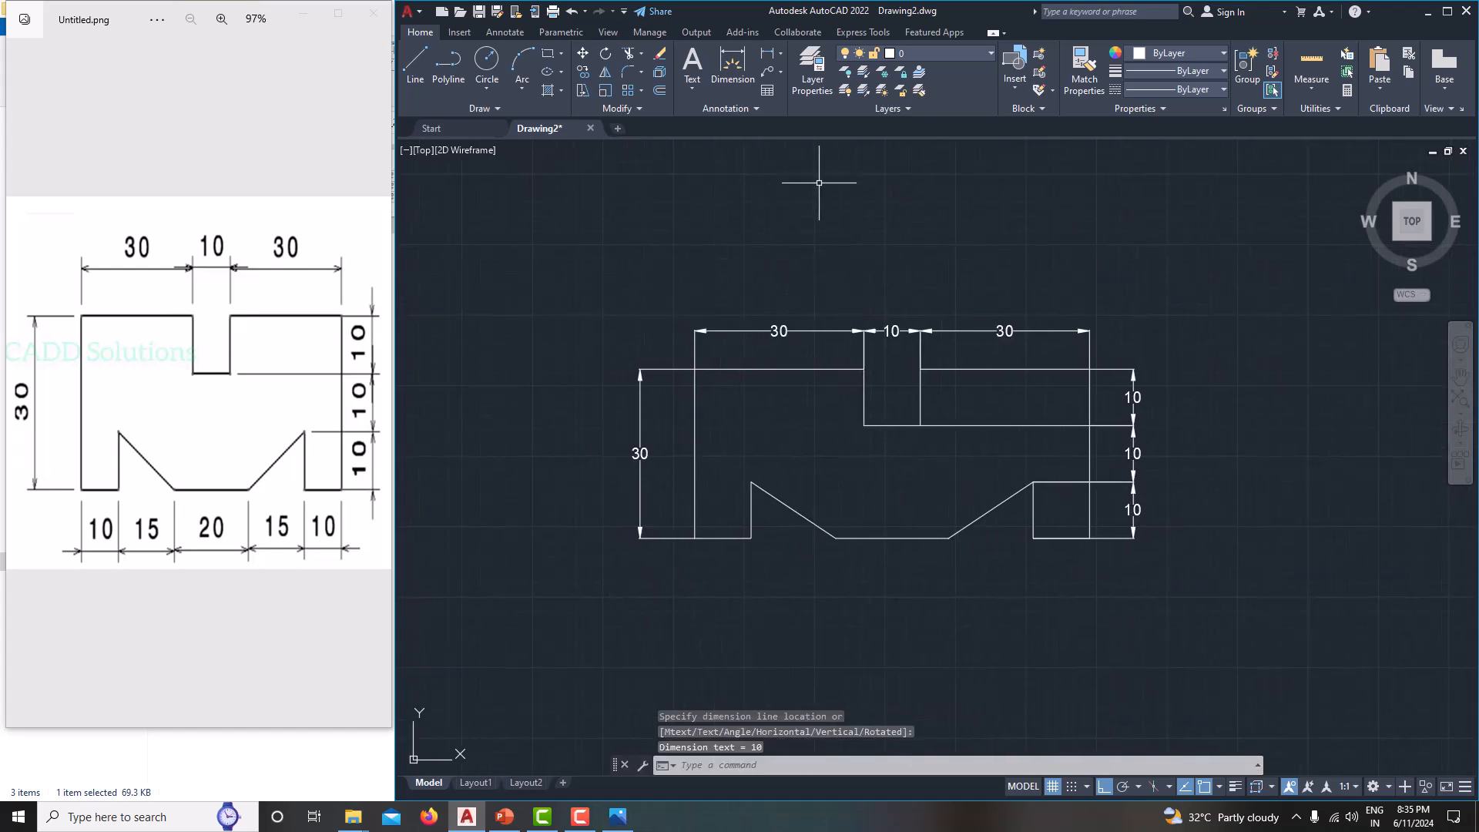
scroll(1077, 553, up, 4)
key(space)
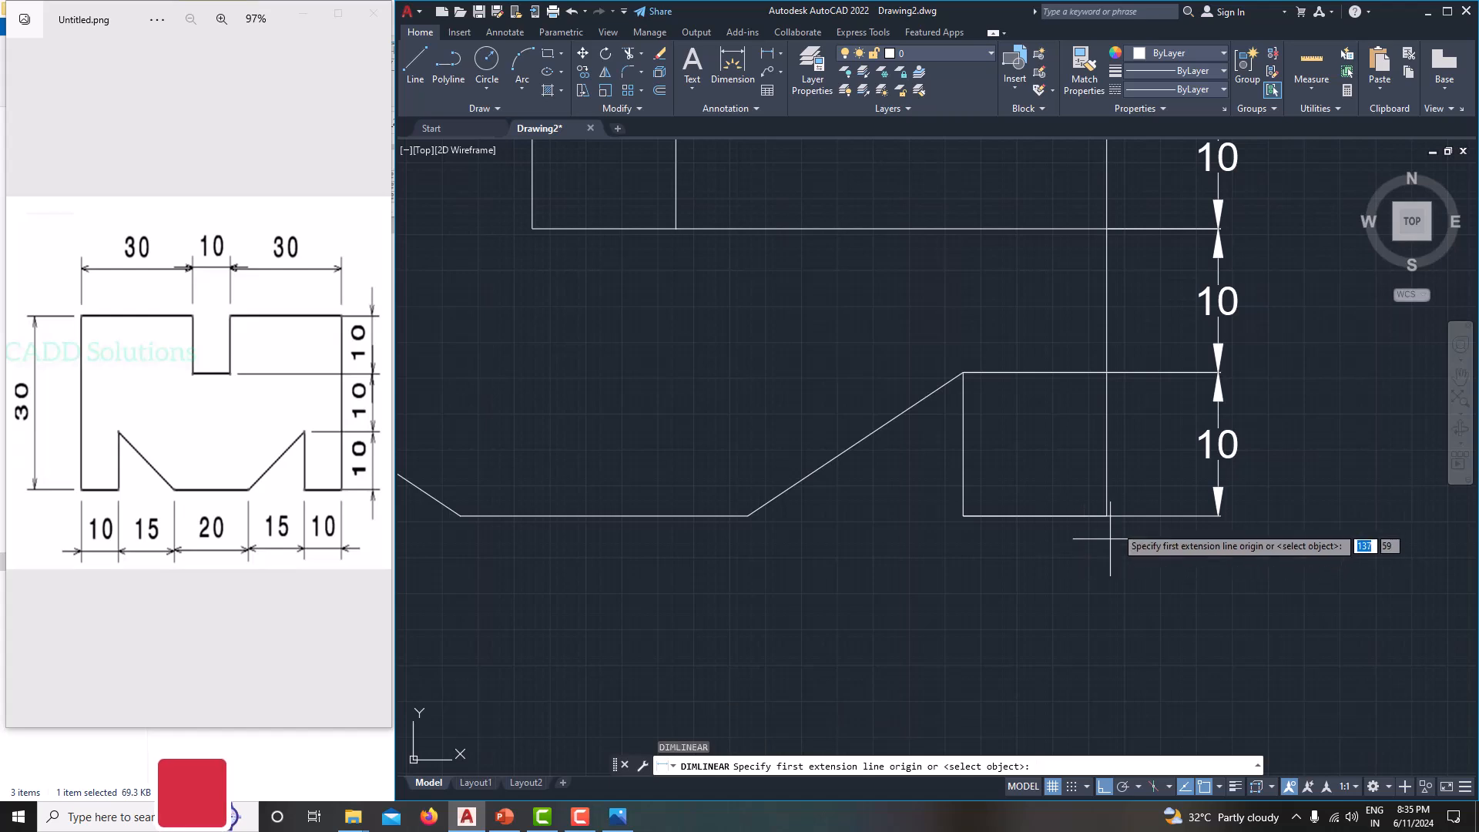
click(1107, 514)
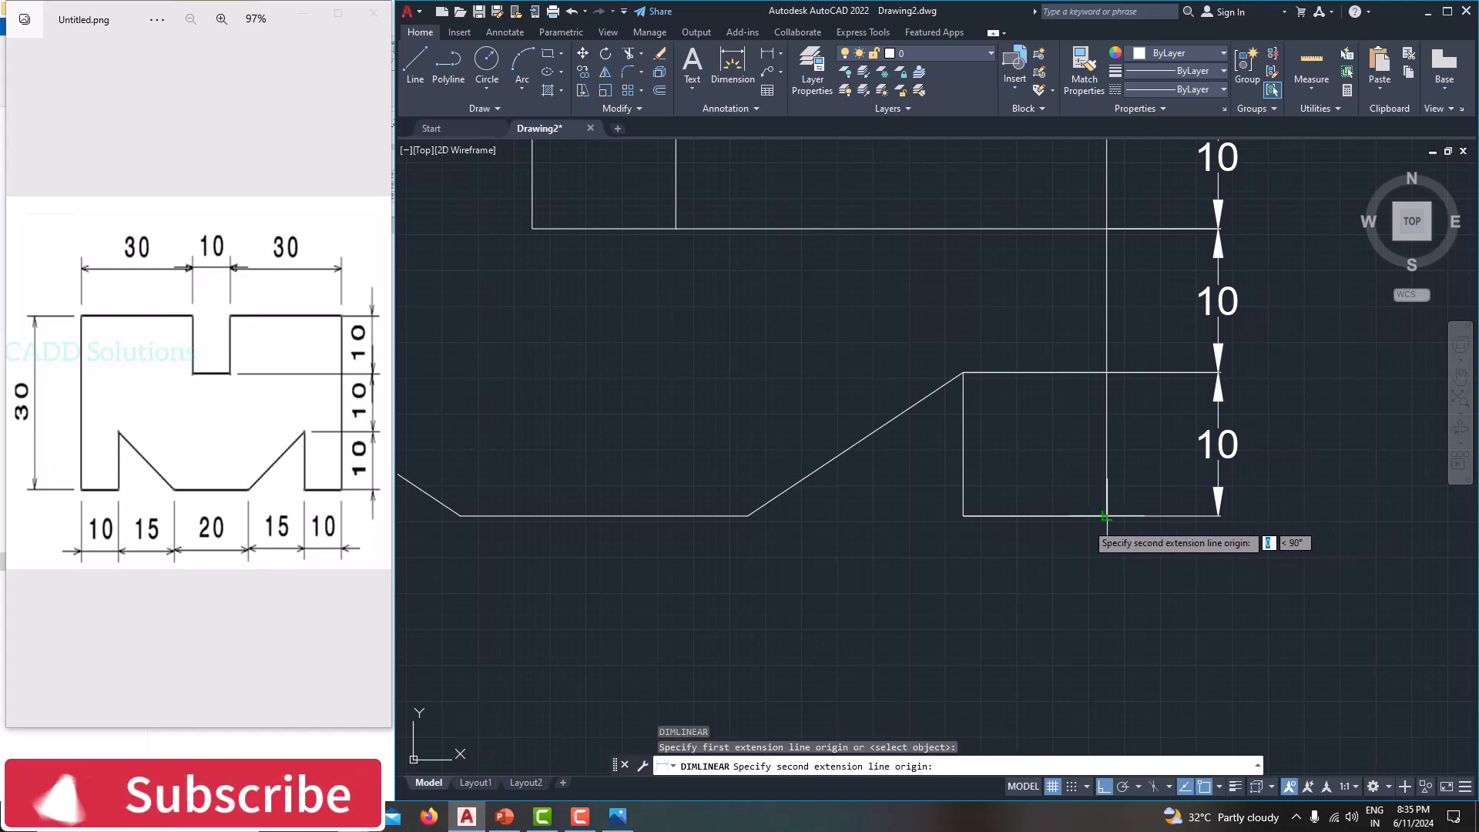
click(963, 515)
click(992, 598)
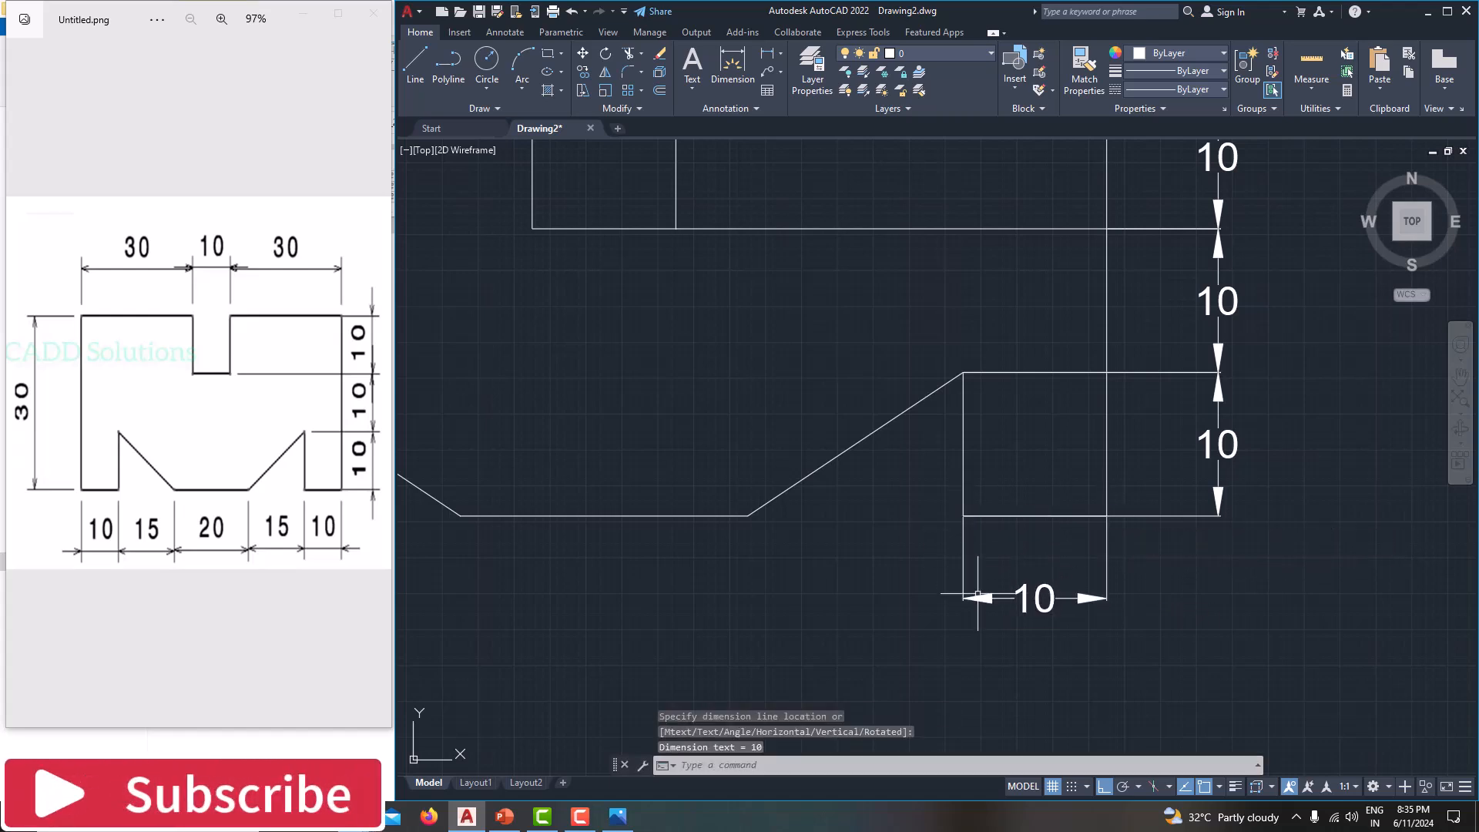
Step: Add a horizontal linear dimension for the right slope's base width, snapped in line with the right foot's width dimension
scroll(976, 534, down, 2)
middle_drag(976, 534, 1016, 531)
key(Return)
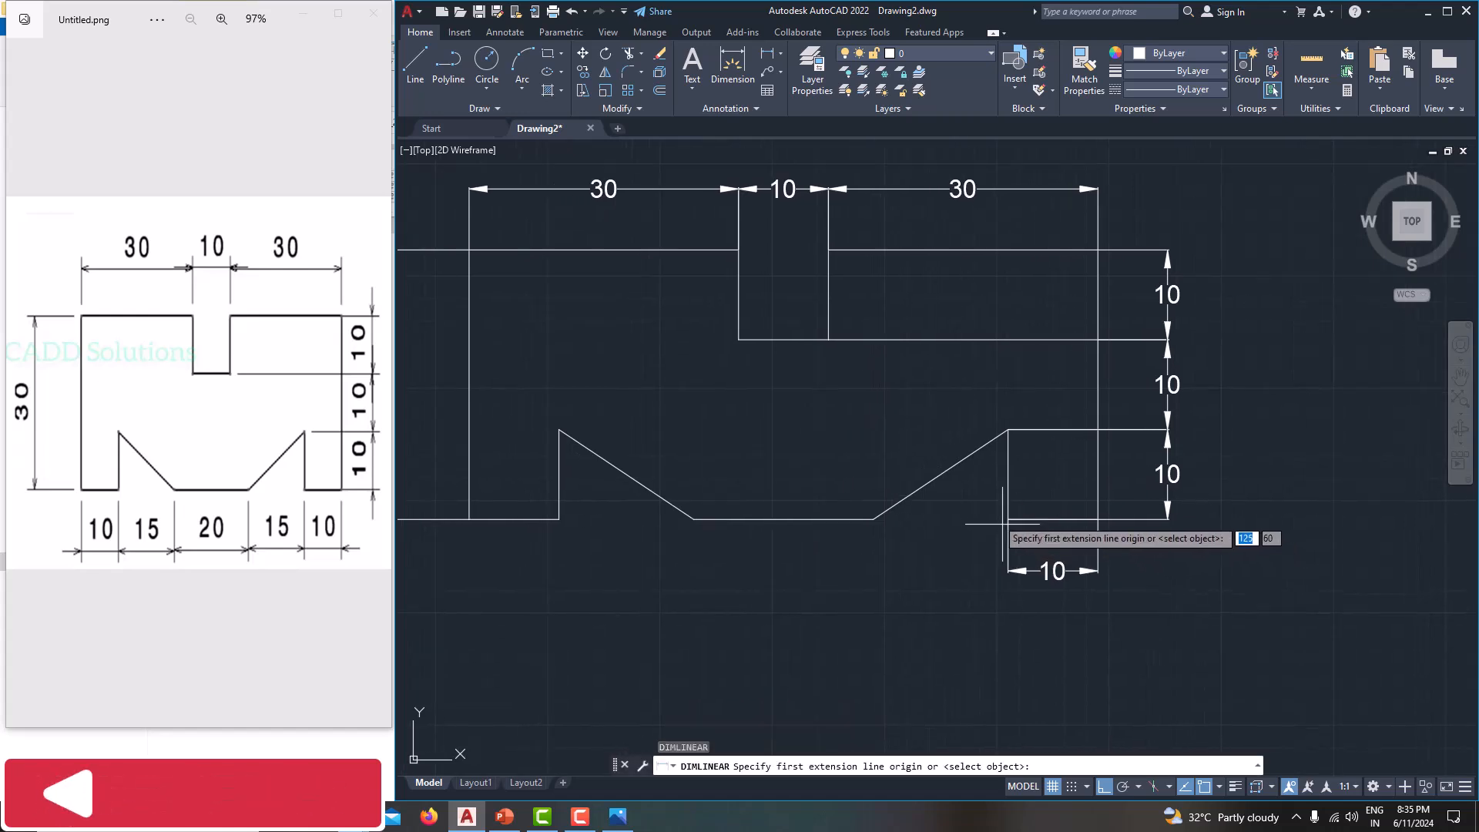
click(873, 518)
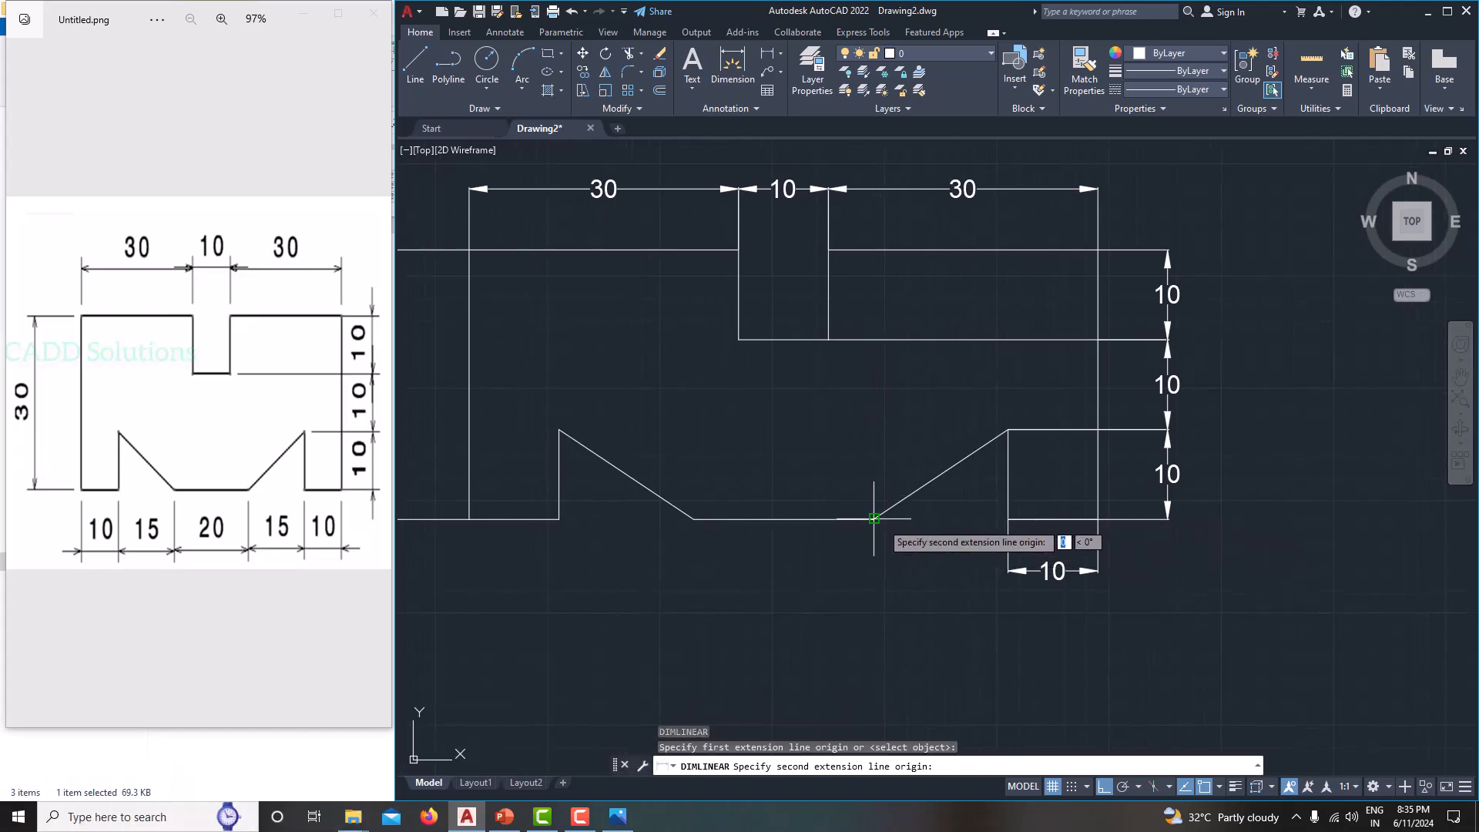
click(1007, 518)
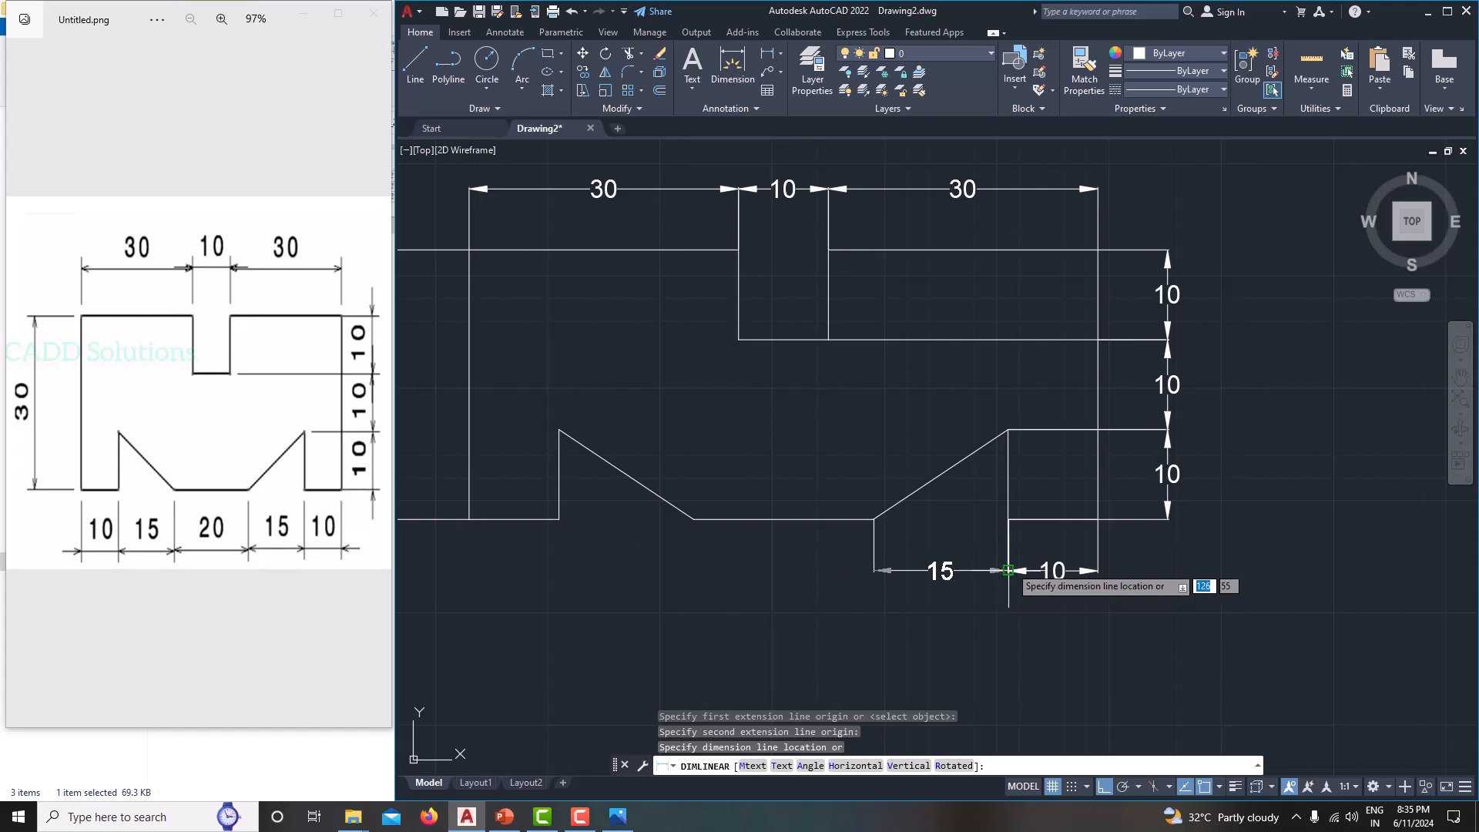
scroll(1005, 566, up, 4)
scroll(1001, 572, up, 5)
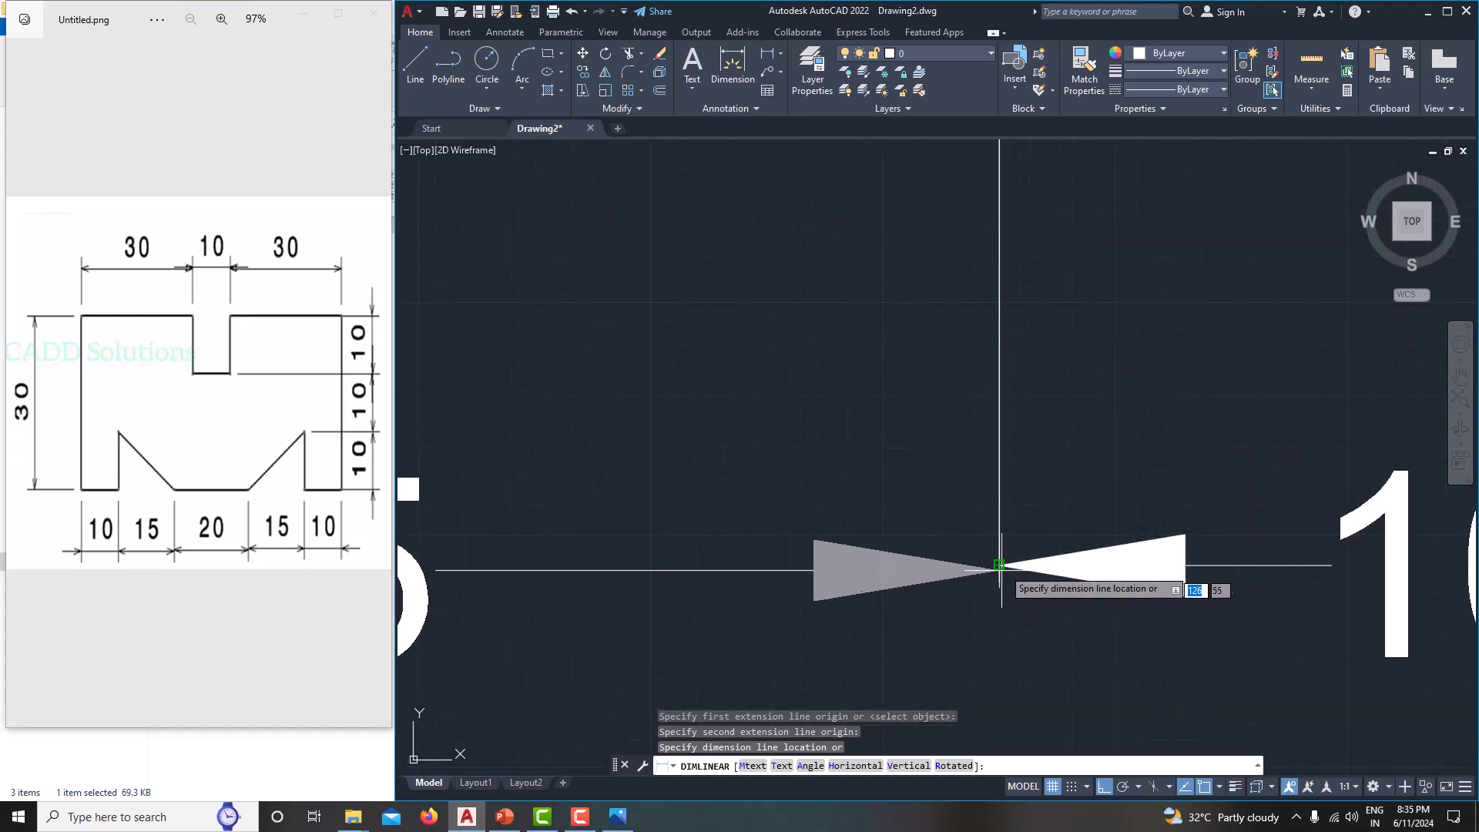
click(999, 565)
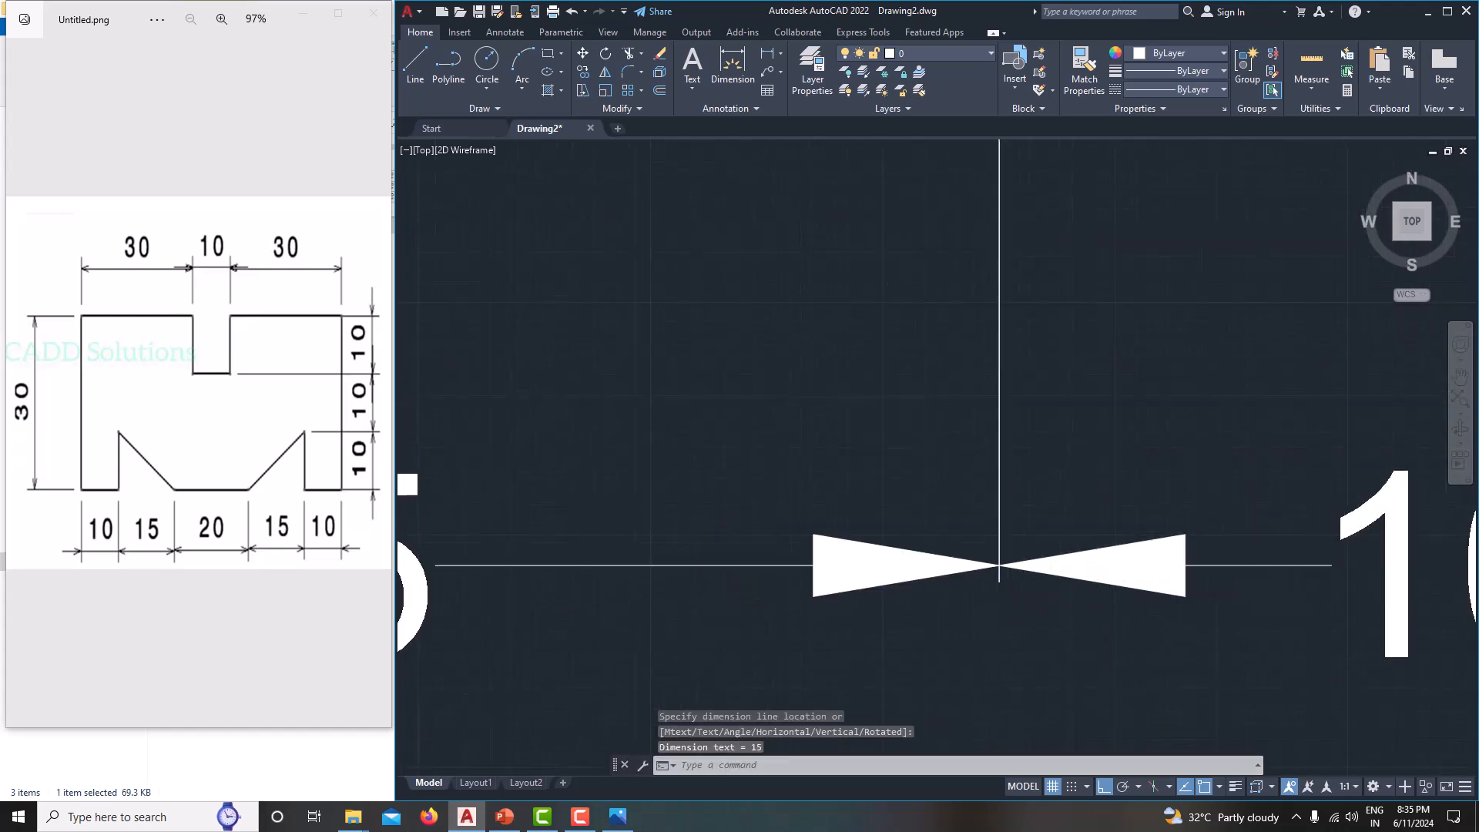
Step: Add a horizontal linear dimension for the central bottom edge, in line with the other dimensions below the profile
scroll(999, 564, down, 6)
mouse_move(999, 564)
middle_down()
mouse_move(1037, 561)
mouse_move(1031, 550)
middle_up()
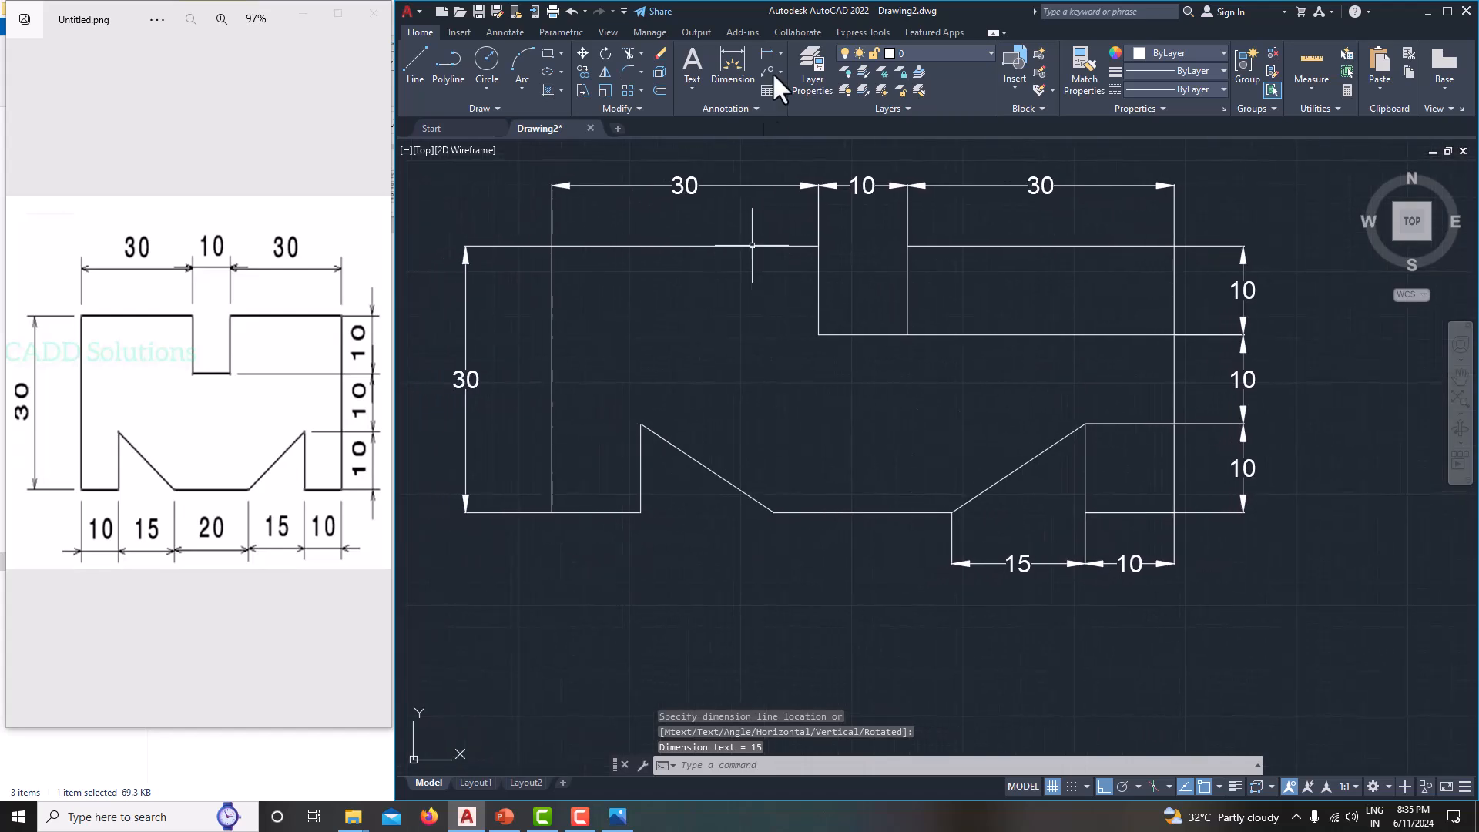
key(space)
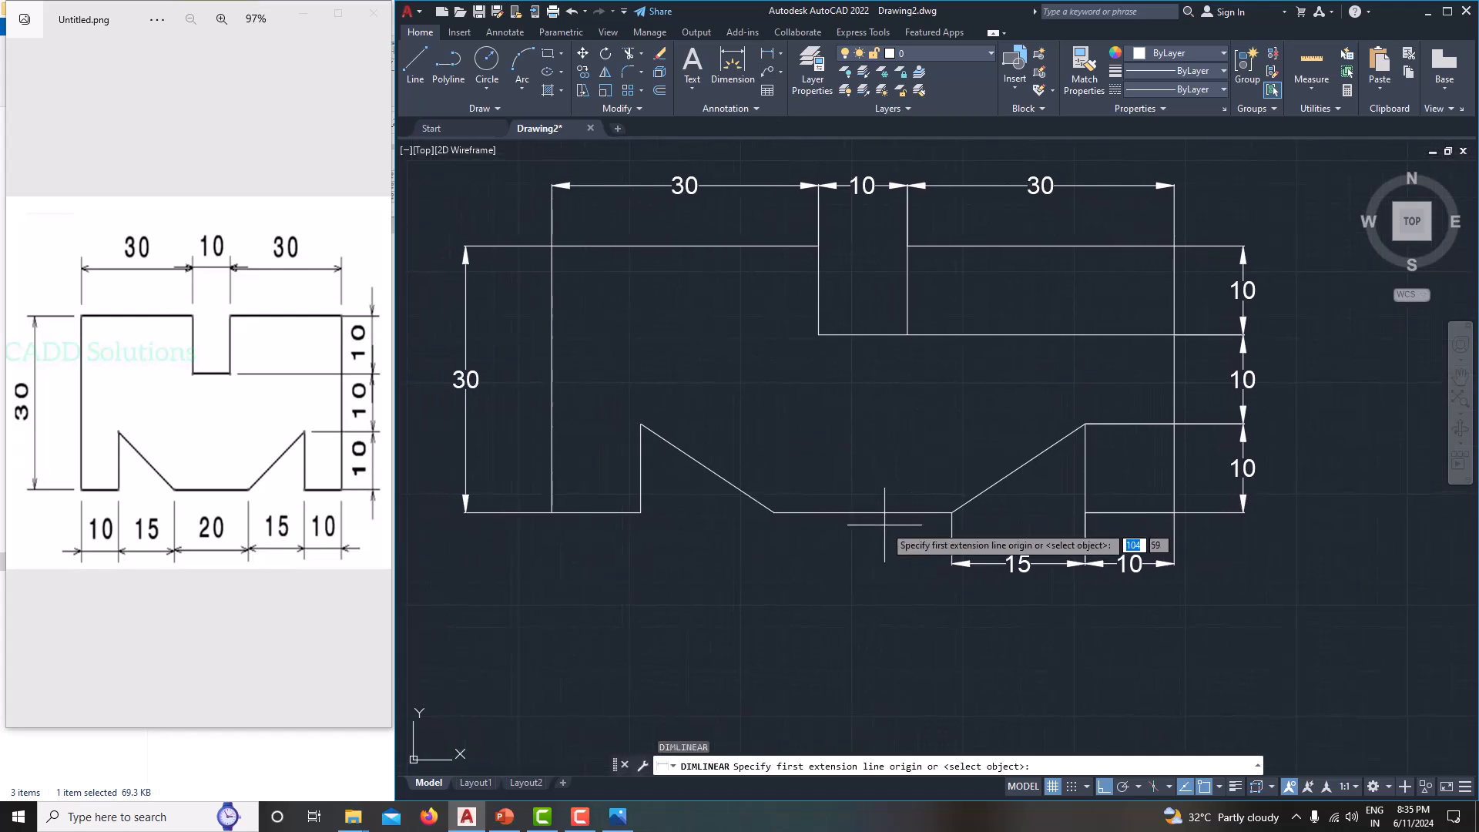
click(952, 512)
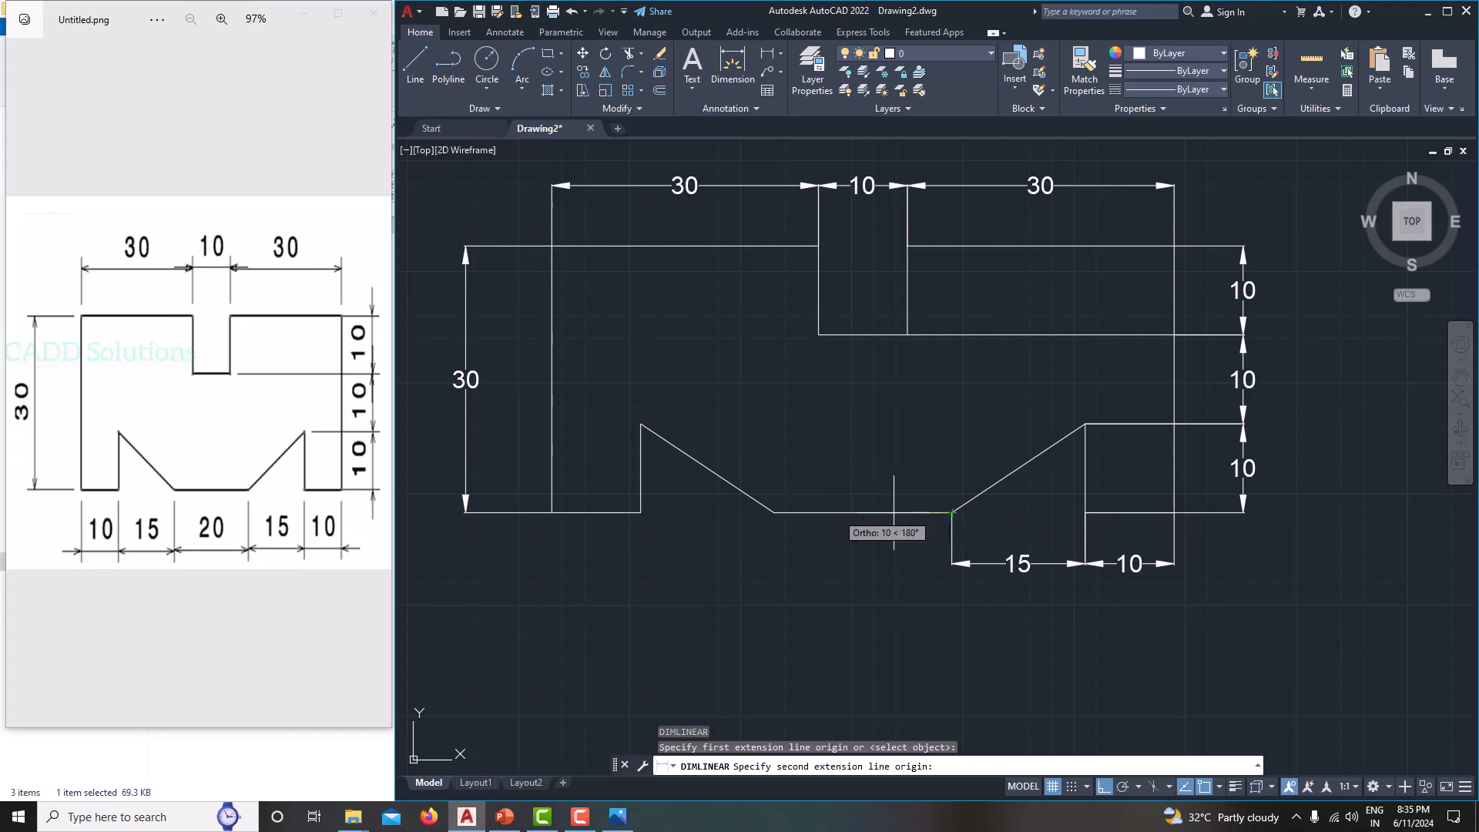
click(774, 513)
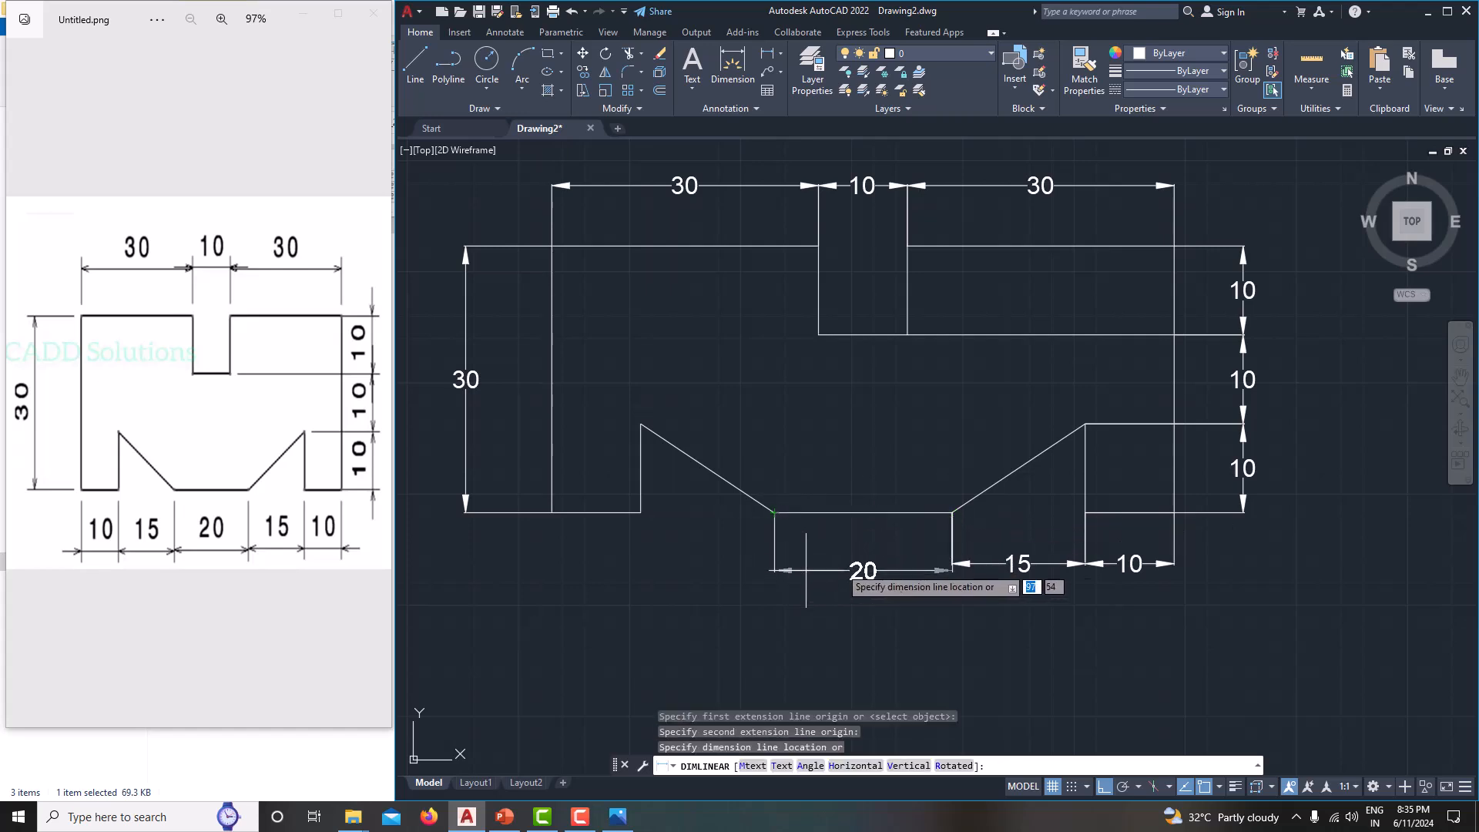
scroll(950, 561, up, 5)
scroll(1009, 616, up, 6)
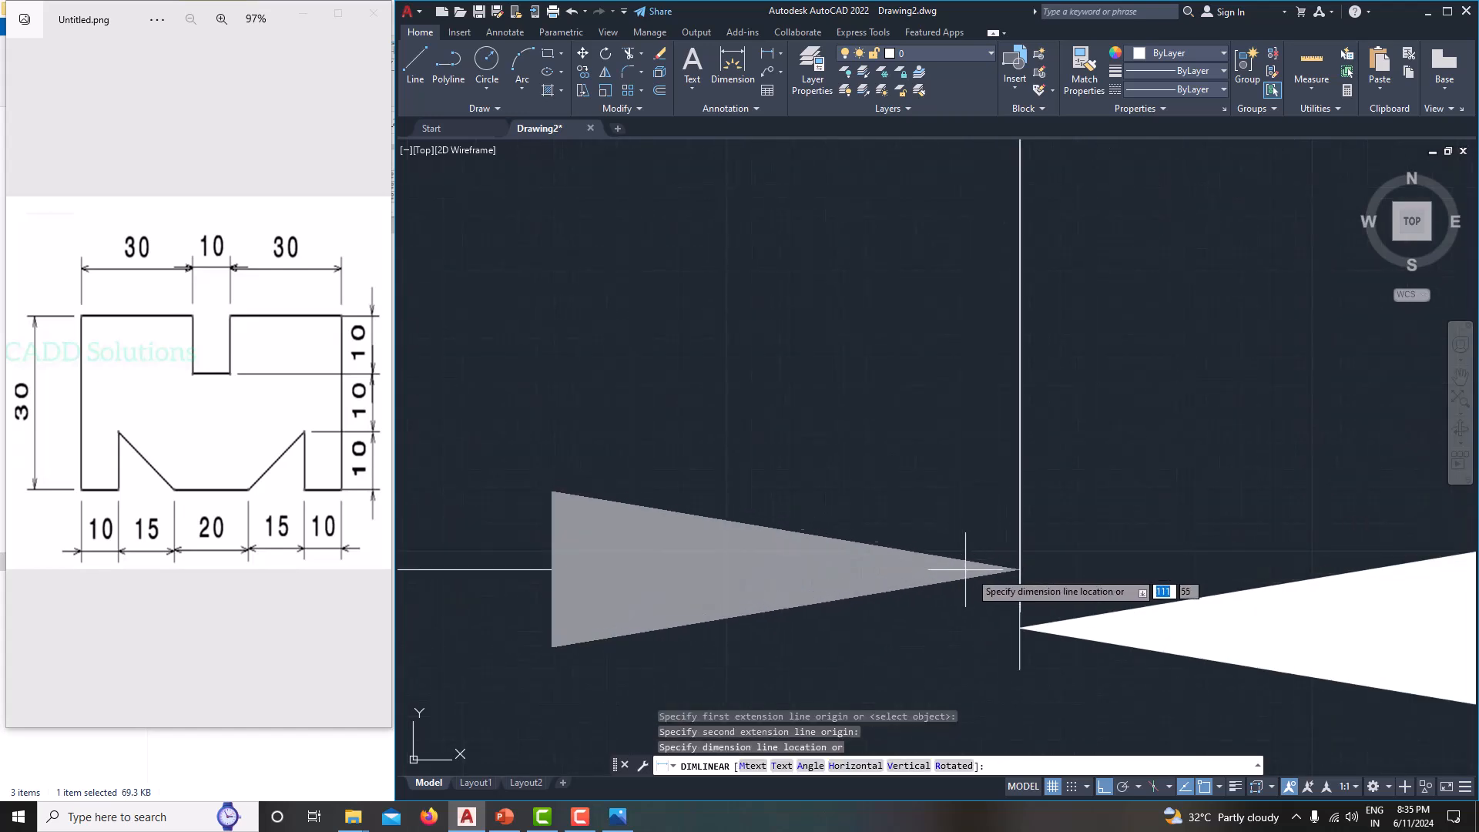
click(1014, 619)
Step: Add a horizontal linear dimension for the left slope's base width, snapped to the central bottom dimension's arrow tip
scroll(1015, 619, down, 10)
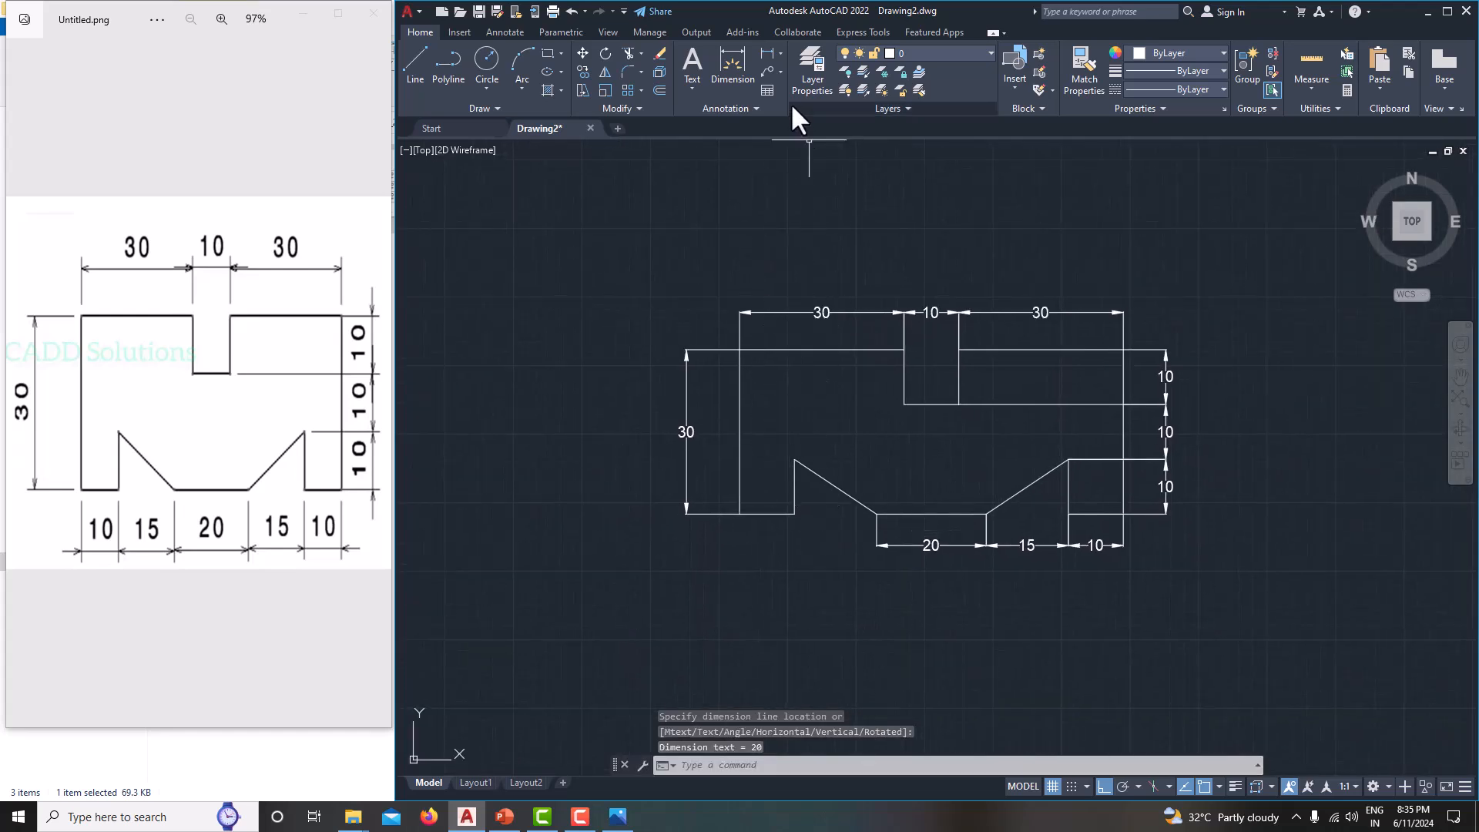
key(Return)
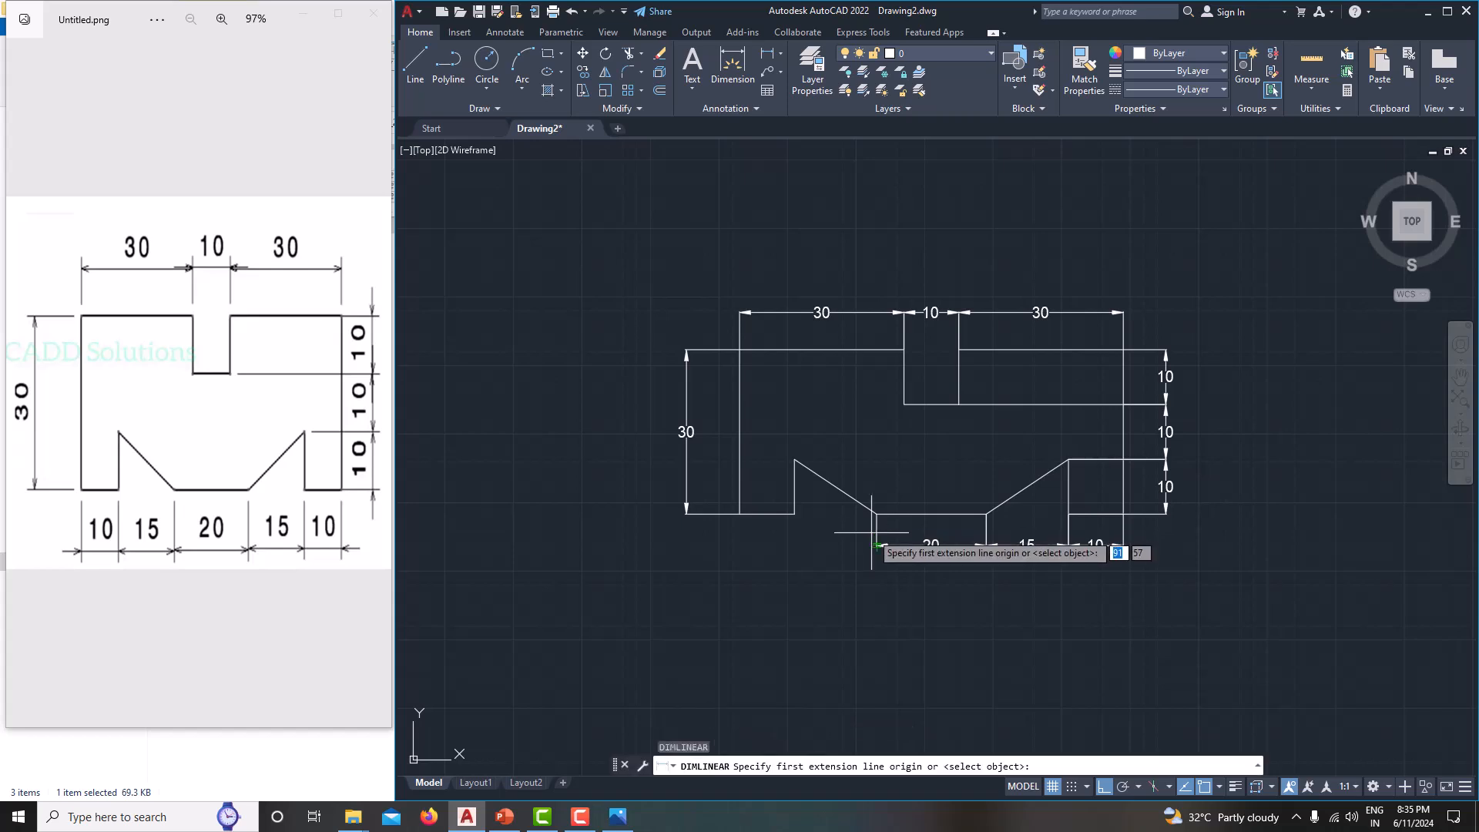
scroll(869, 525, up, 5)
click(876, 514)
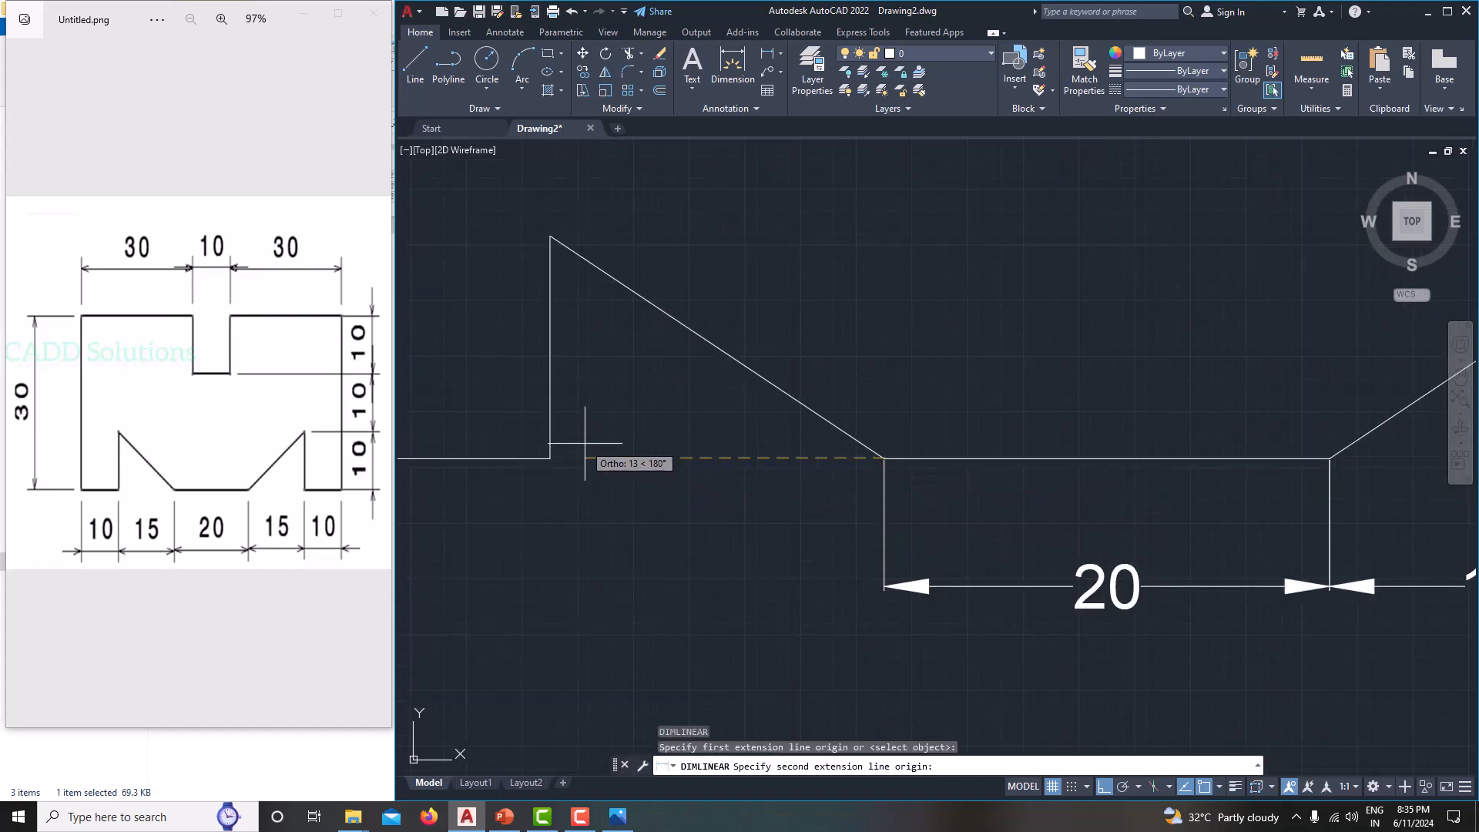
click(549, 458)
scroll(655, 559, down, 5)
scroll(667, 551, up, 6)
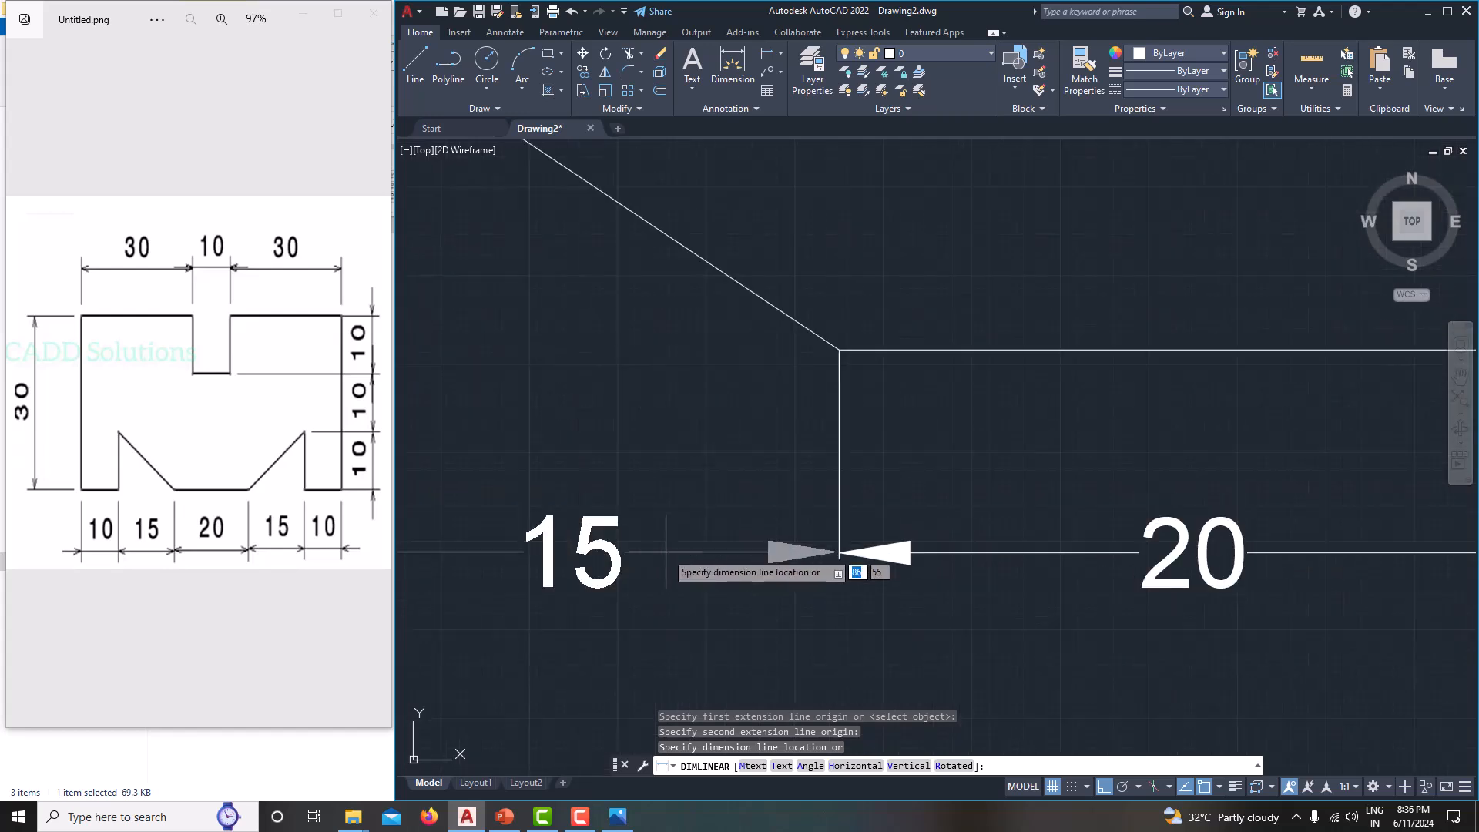
click(839, 552)
Step: Add a horizontal linear dimension for the left foot's width, completing the aligned row of dimensions below the profile
scroll(839, 553, down, 5)
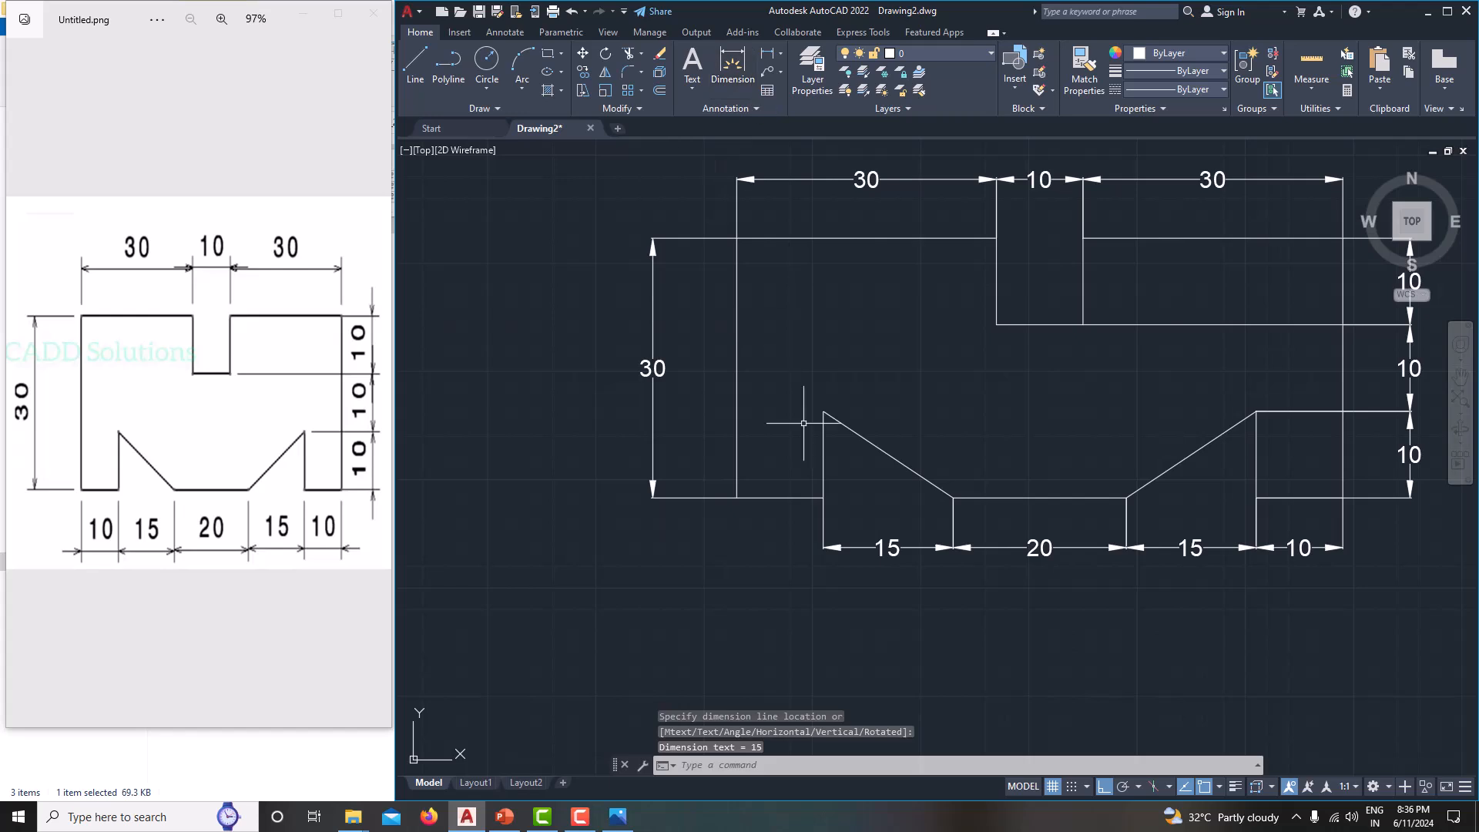
key(space)
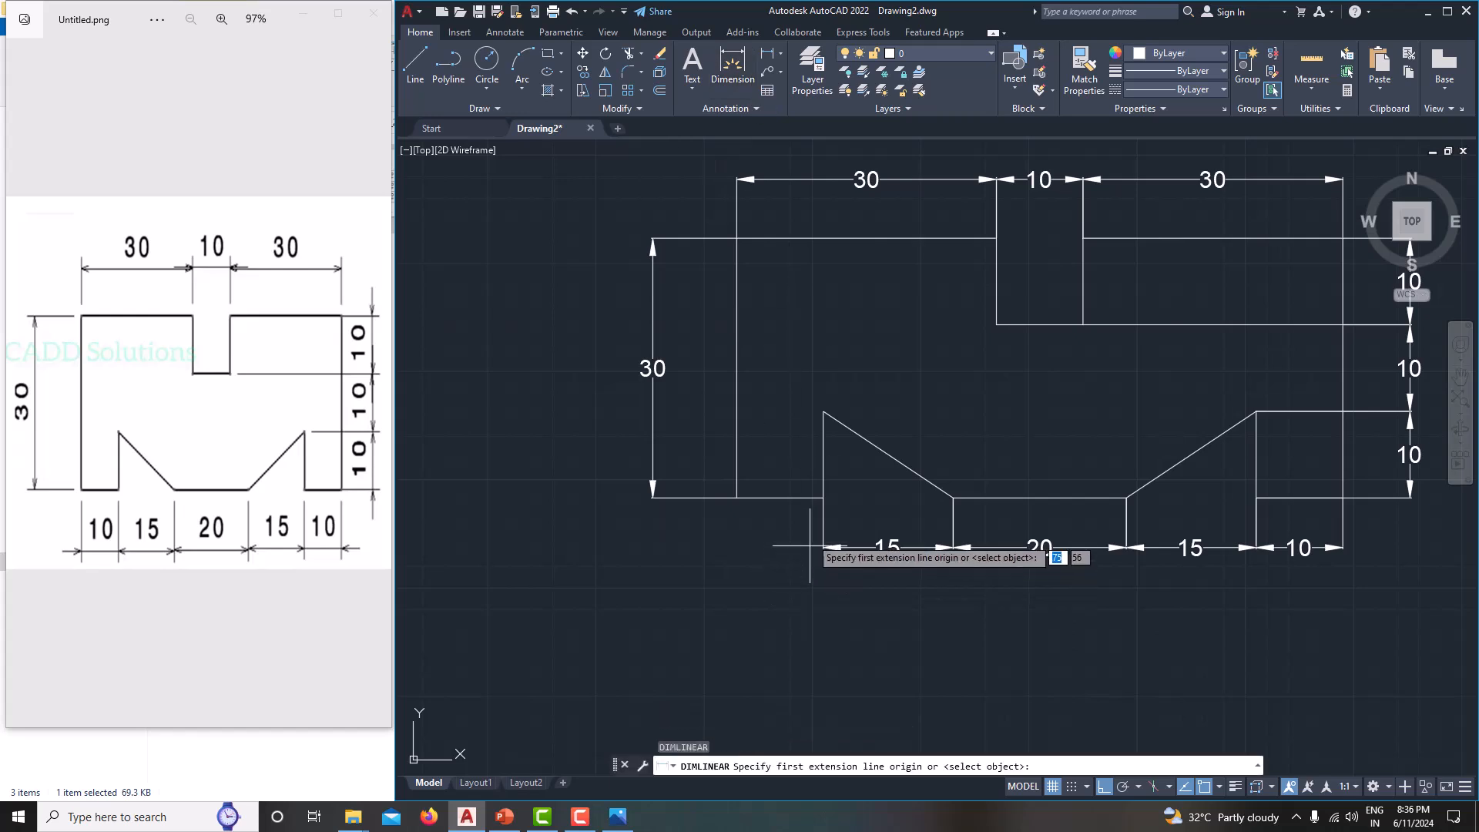
click(823, 497)
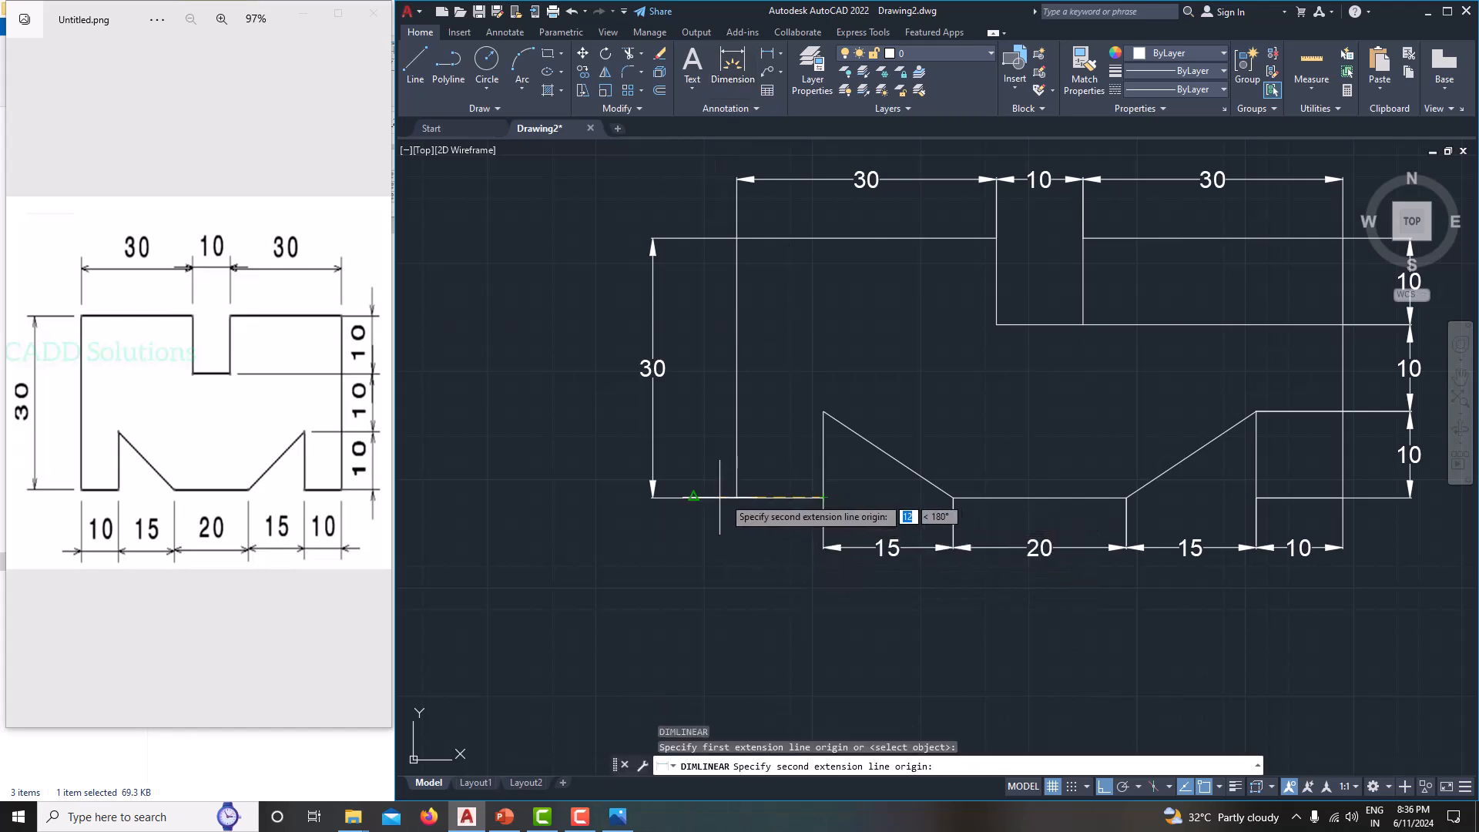
click(738, 498)
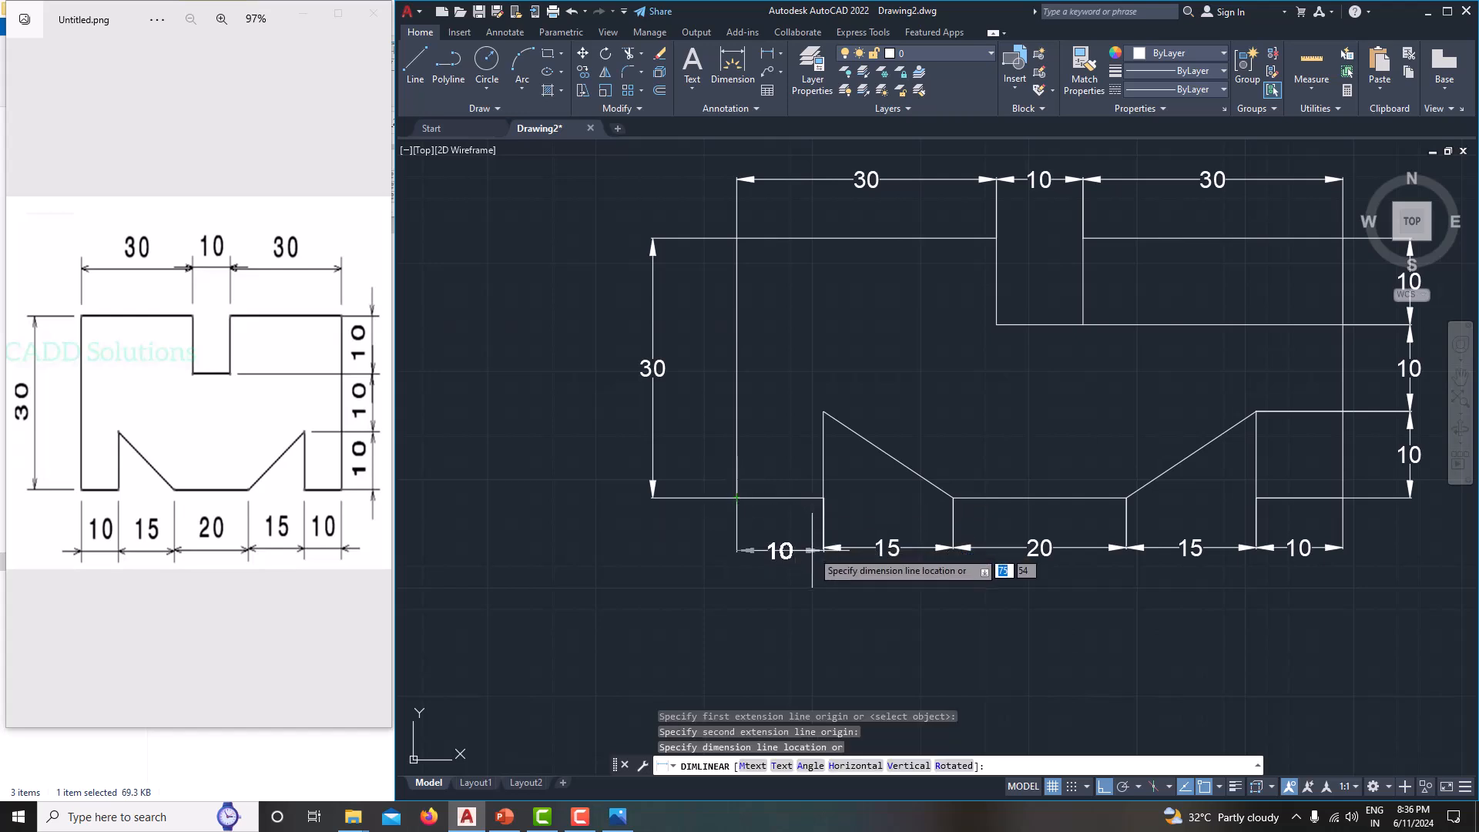
scroll(816, 539, up, 7)
click(850, 543)
scroll(850, 543, down, 5)
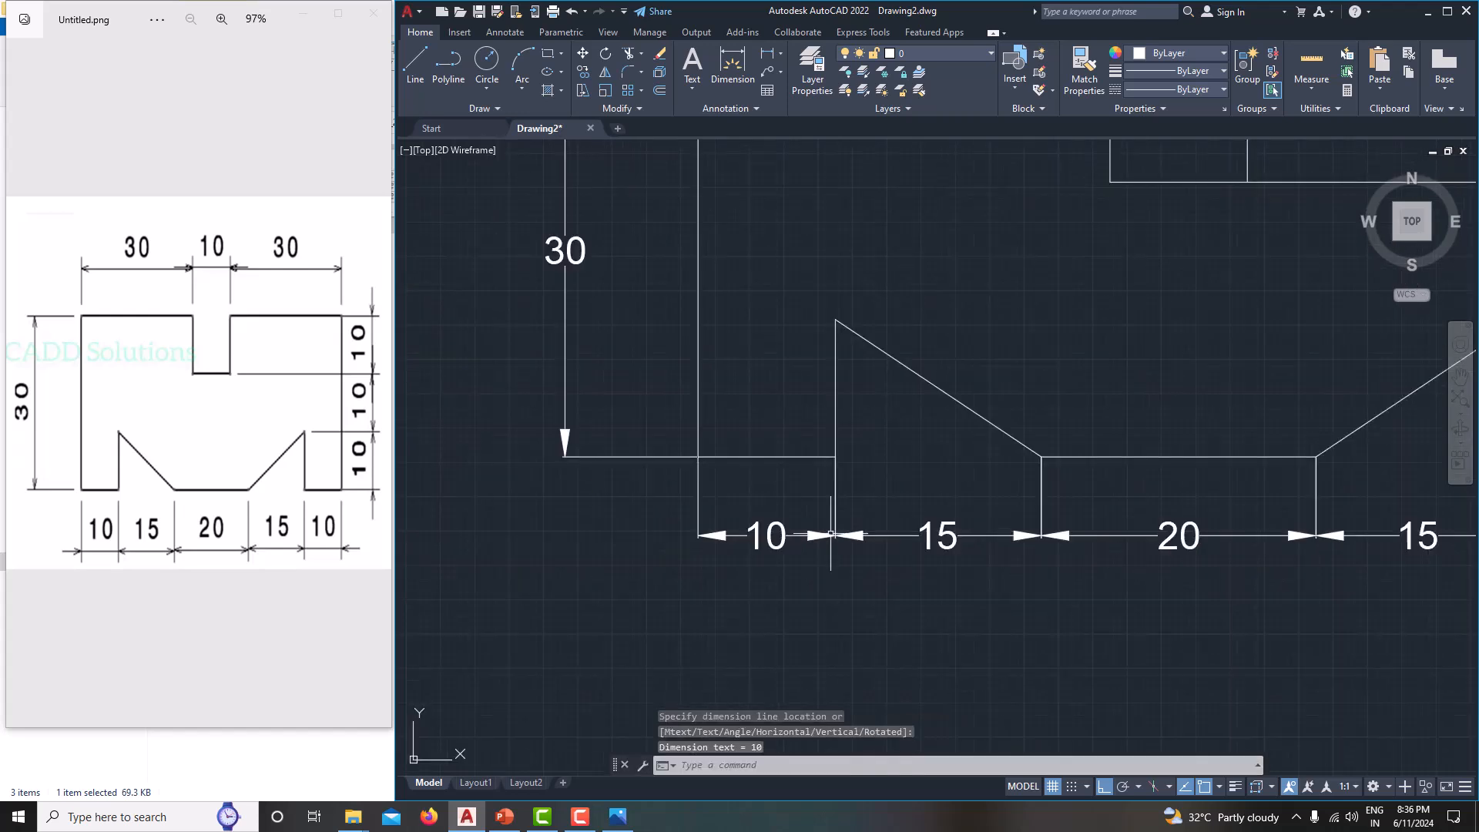
scroll(770, 541, down, 3)
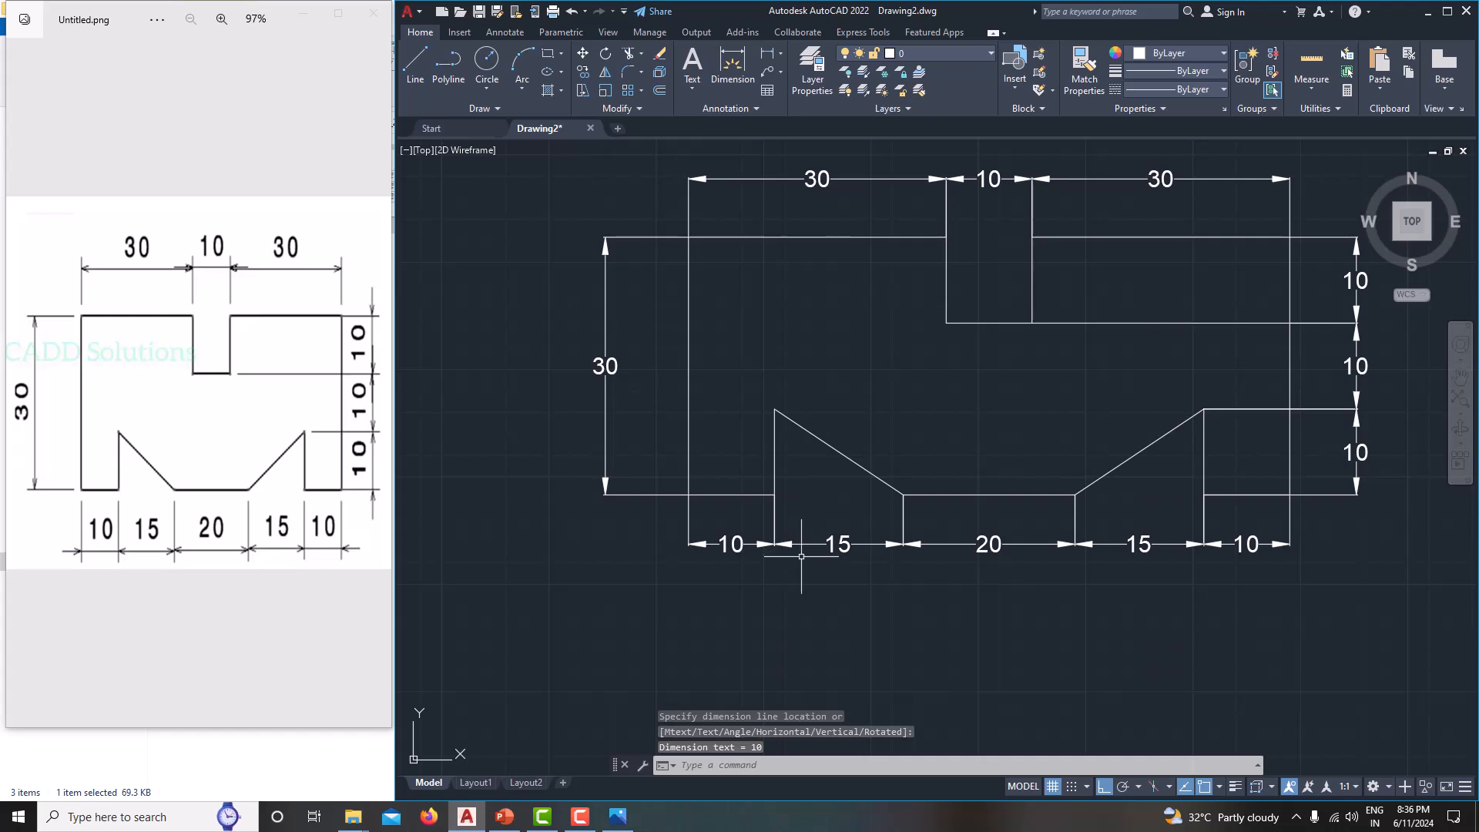
scroll(811, 560, down, 4)
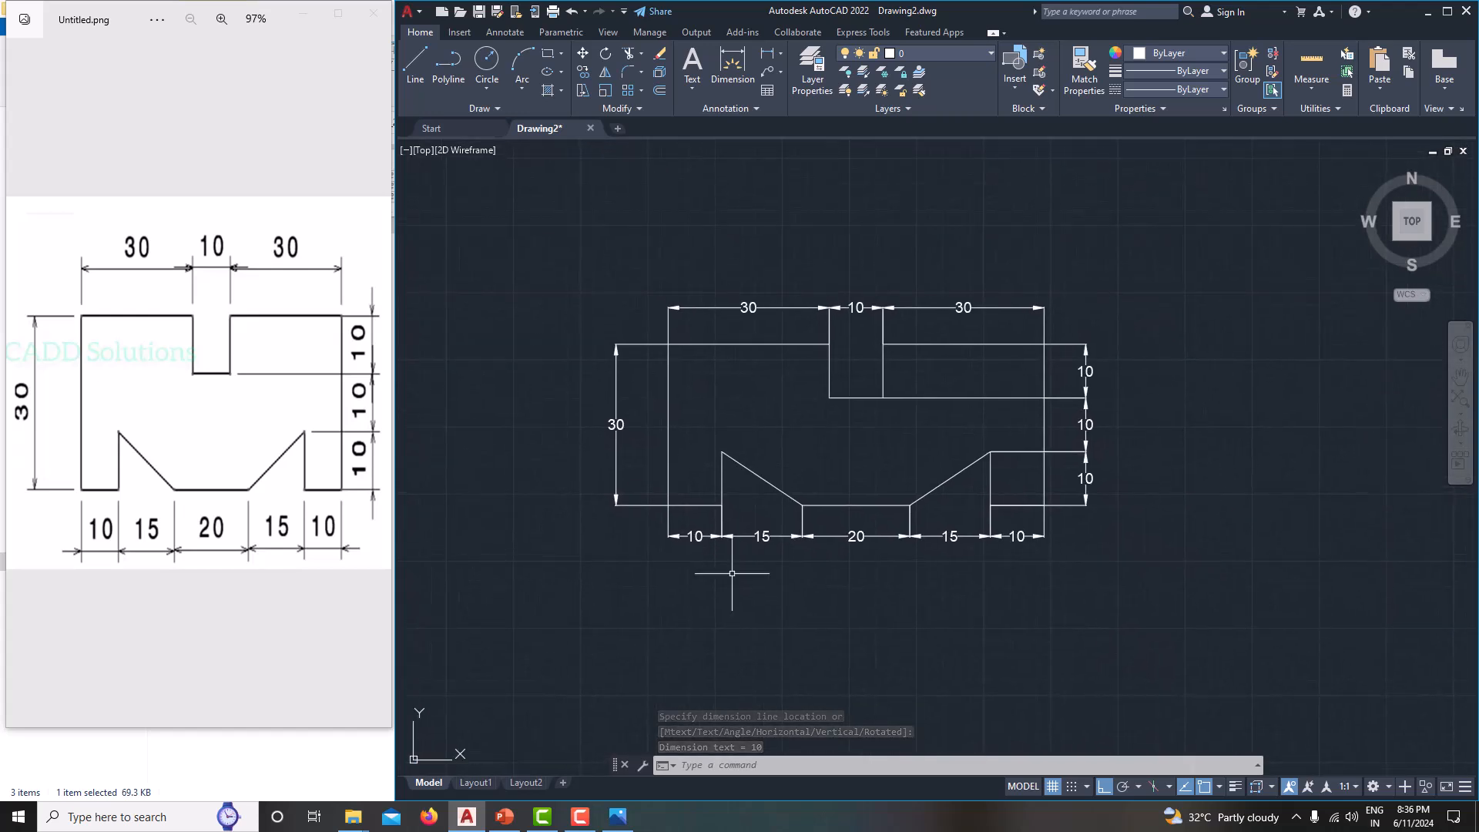
key(Escape)
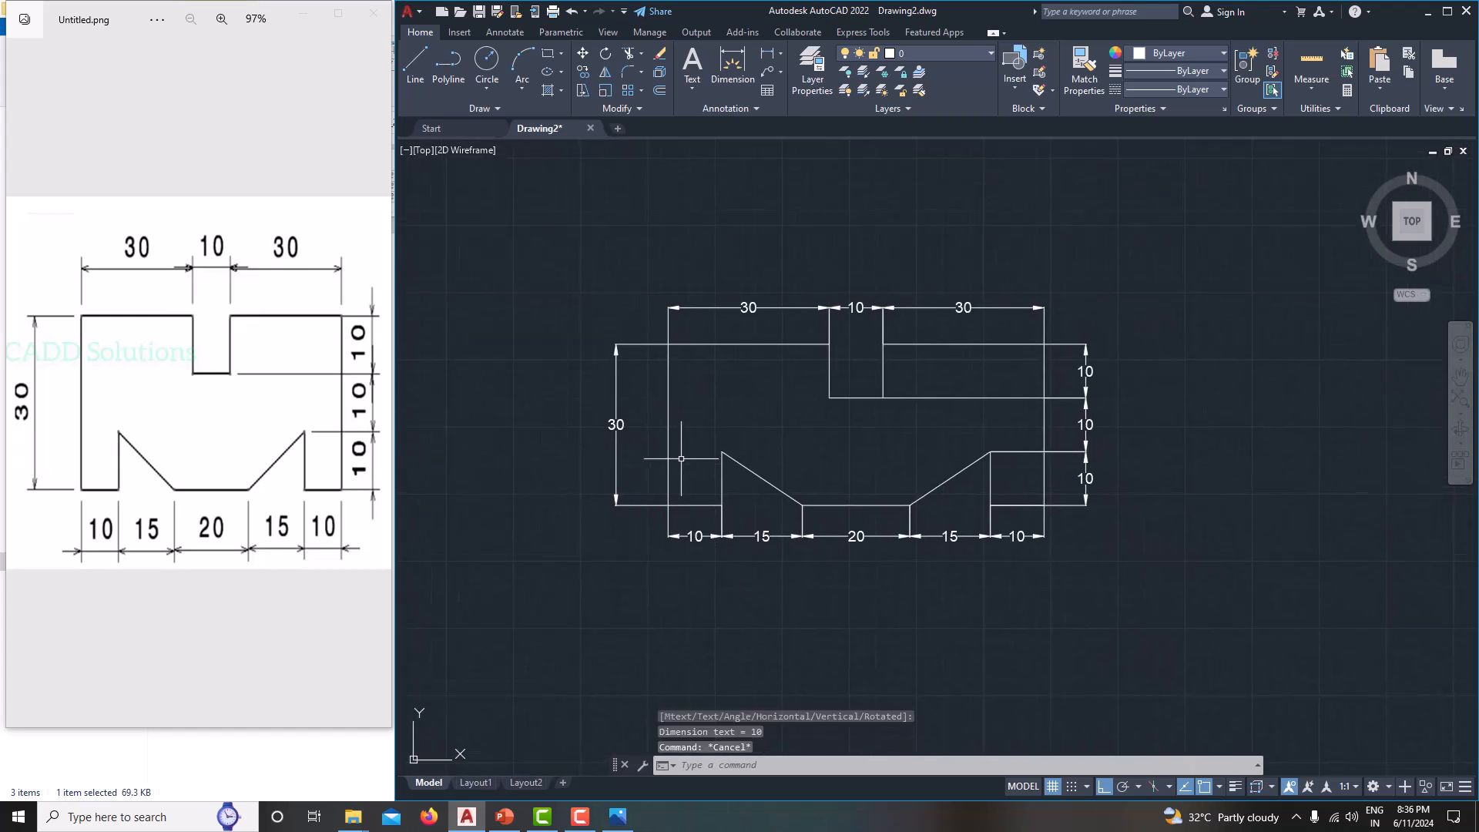
click(669, 427)
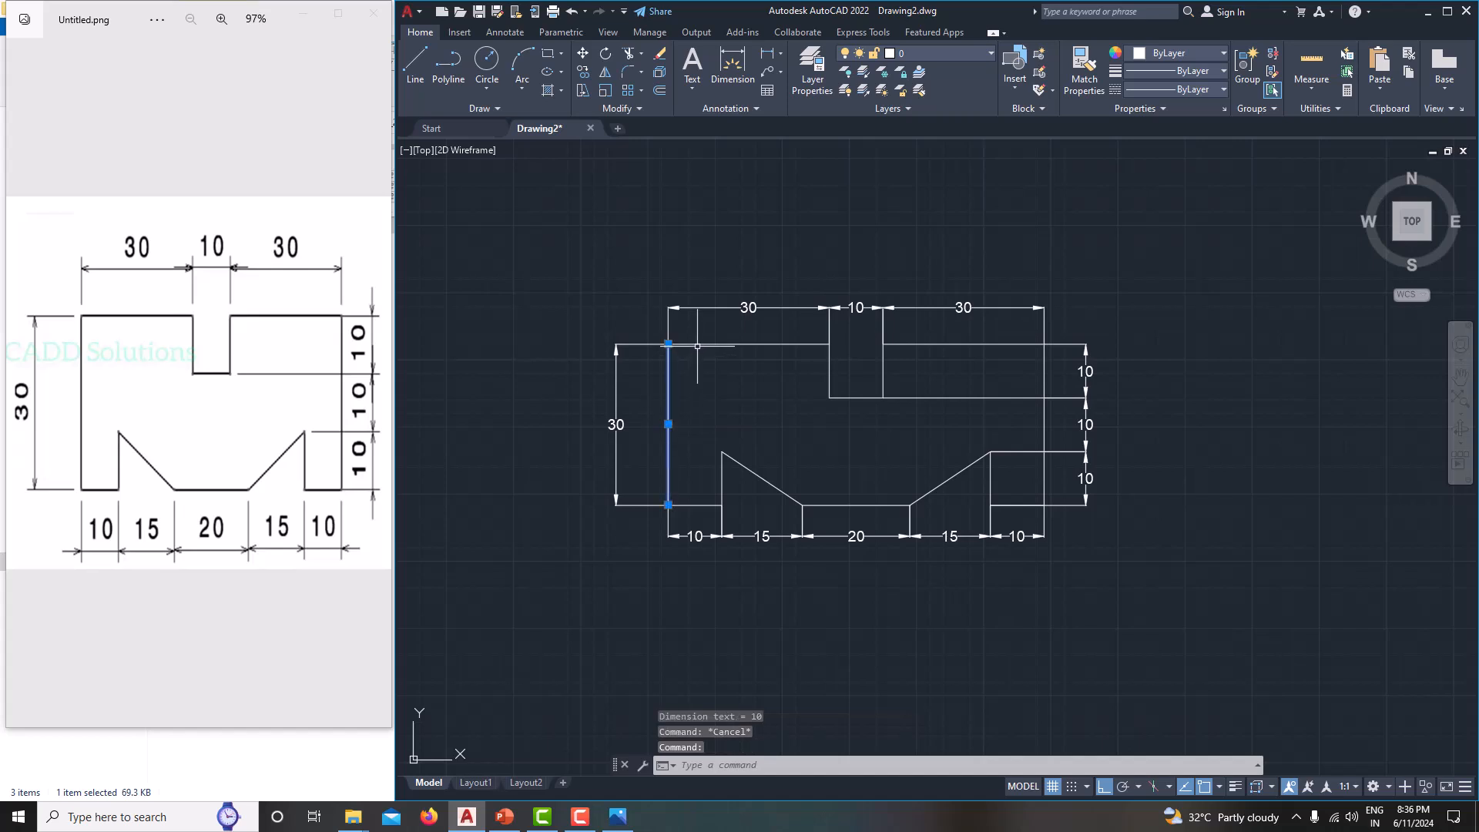
click(702, 345)
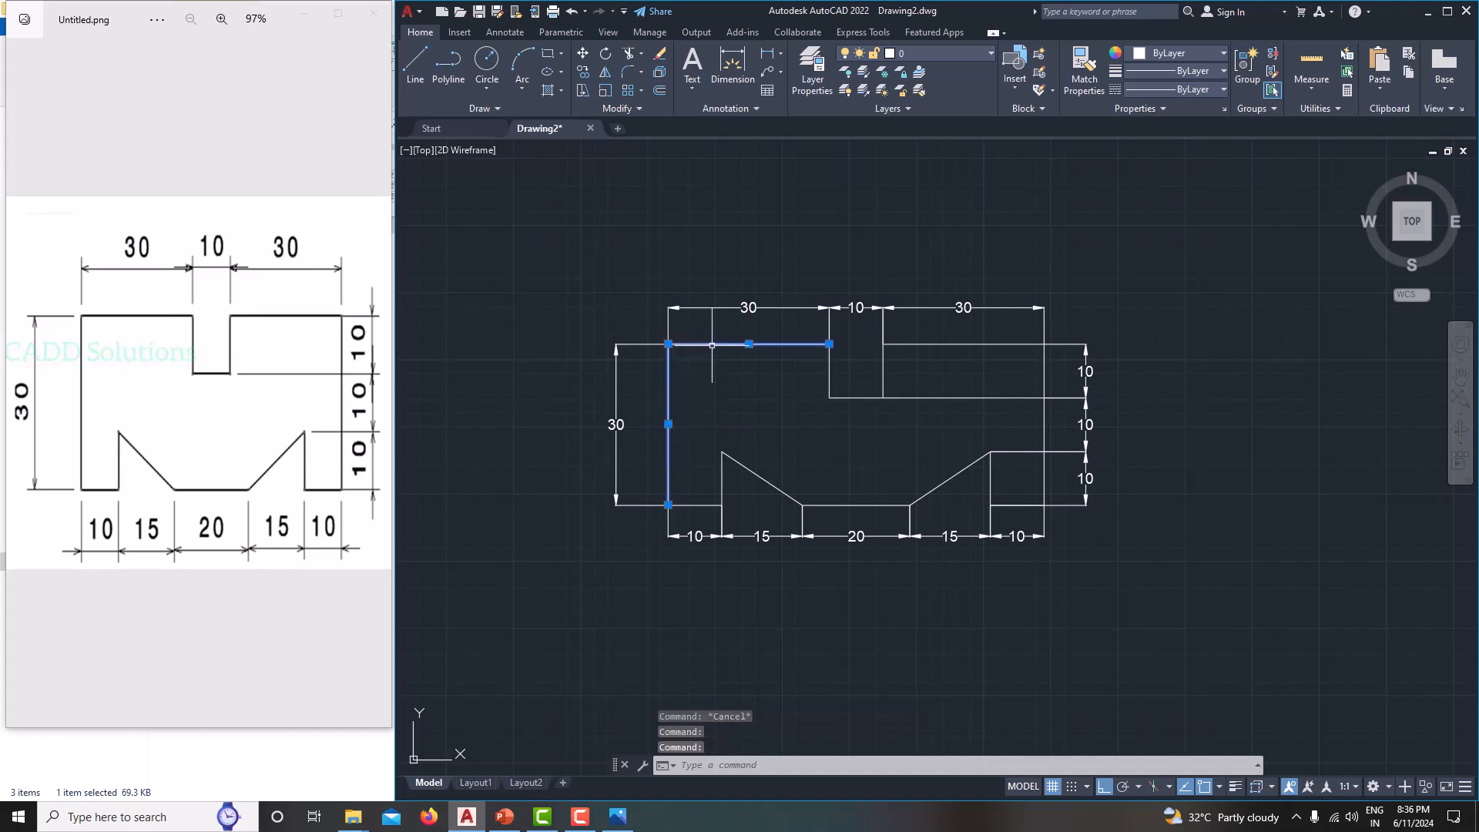
click(830, 384)
click(851, 398)
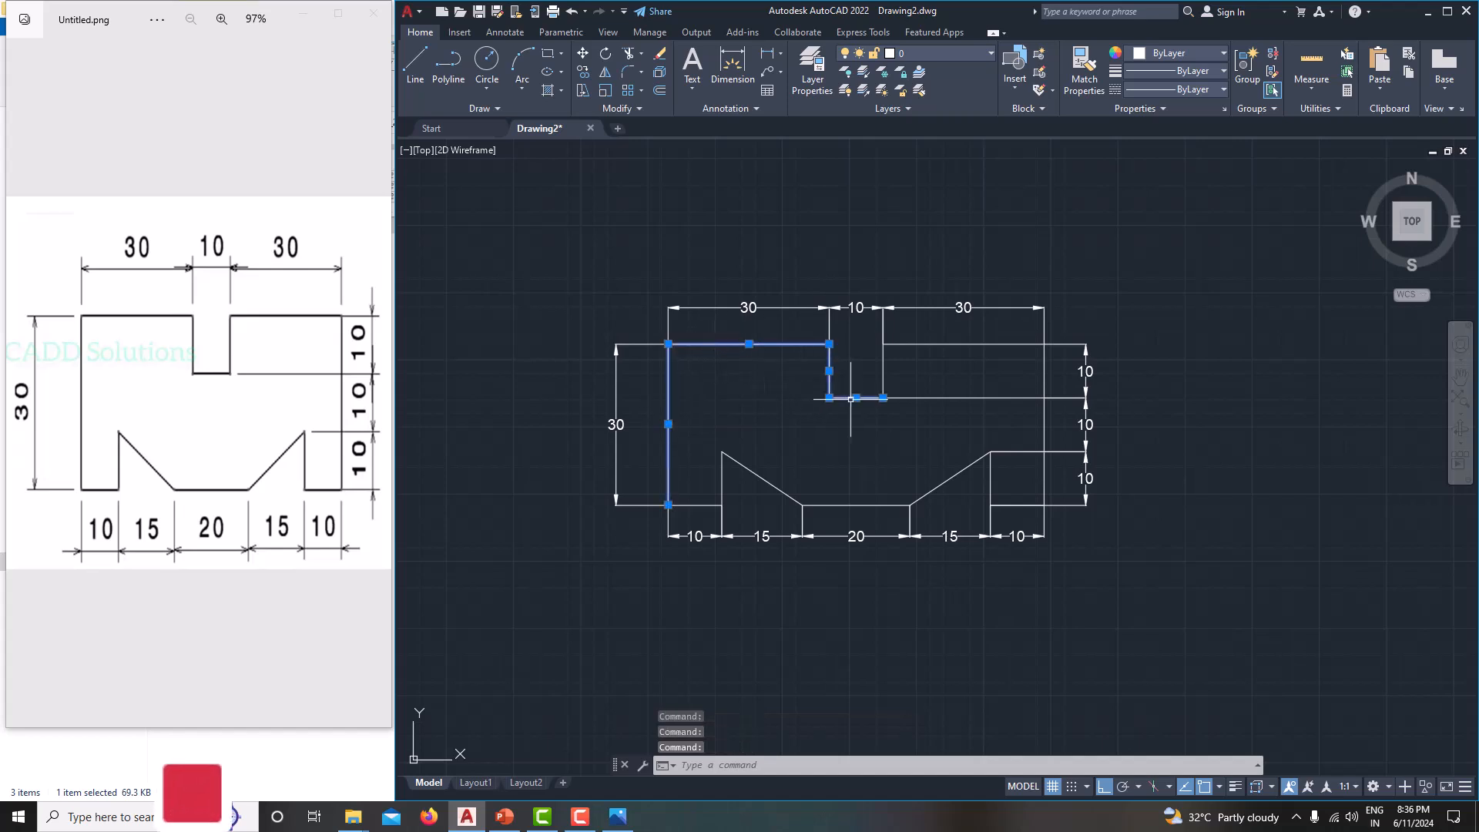
click(883, 375)
click(909, 345)
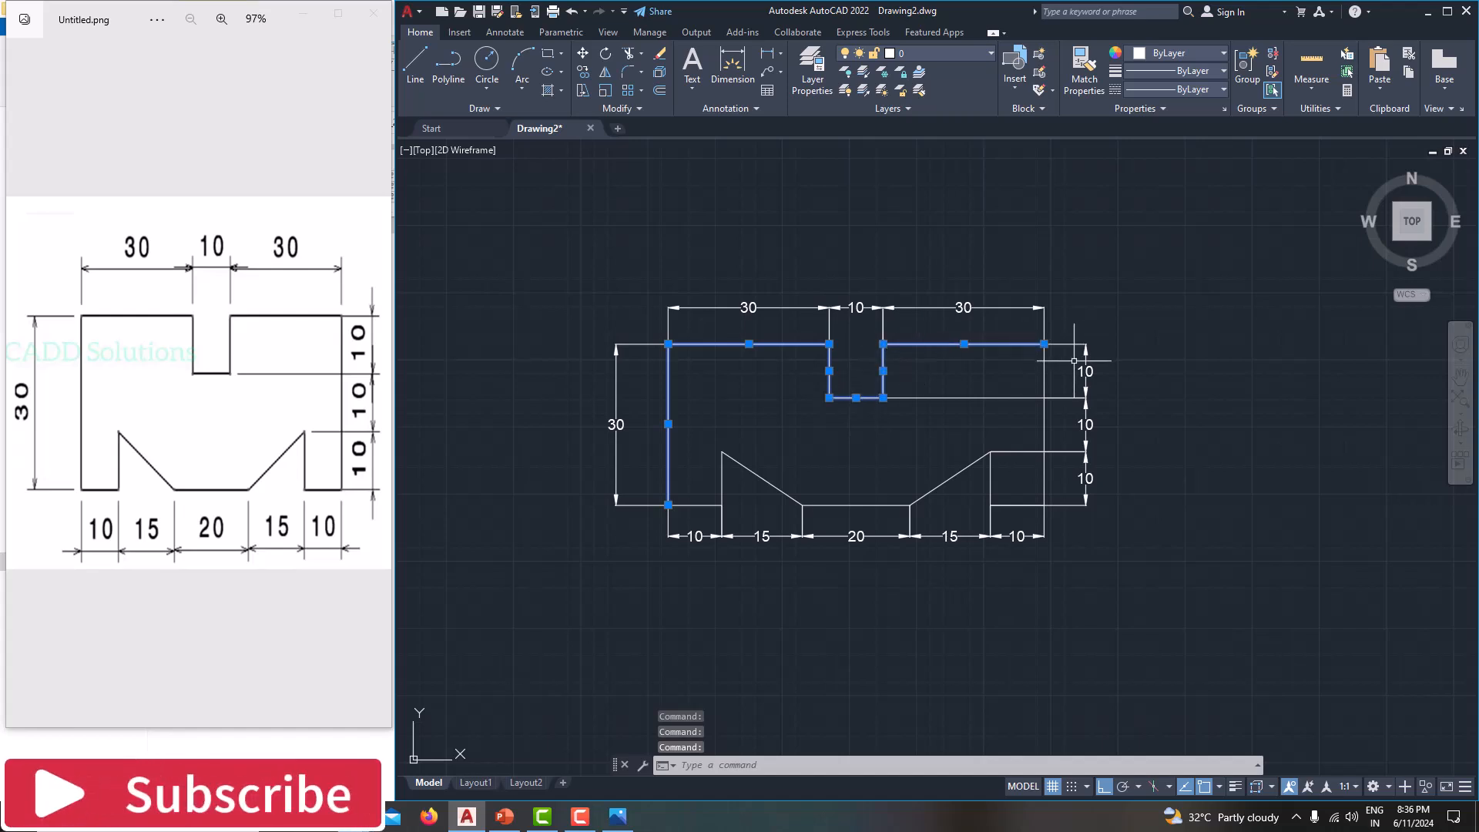
click(1045, 364)
click(1019, 506)
scroll(1018, 504, up, 4)
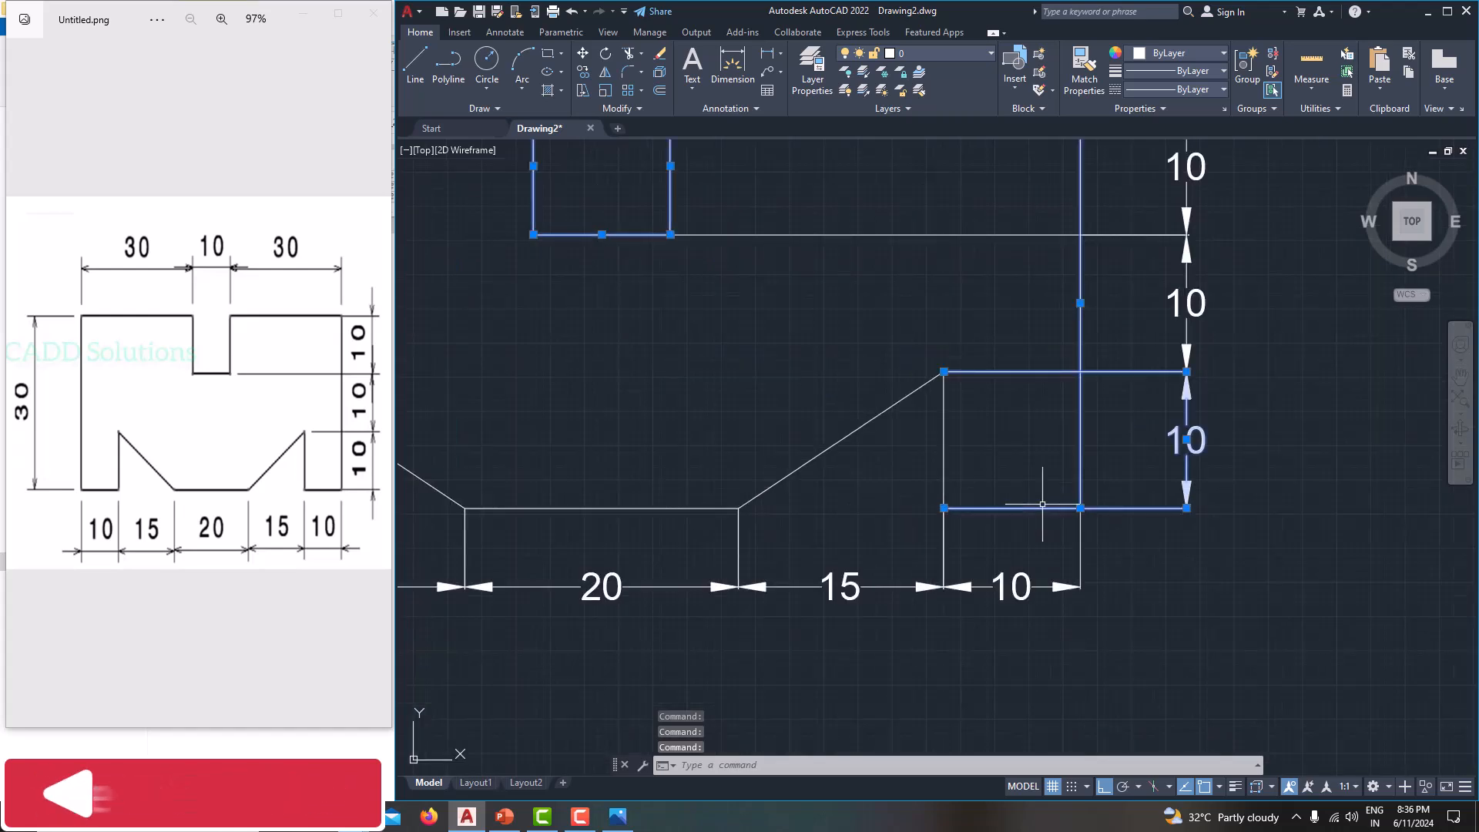
click(945, 412)
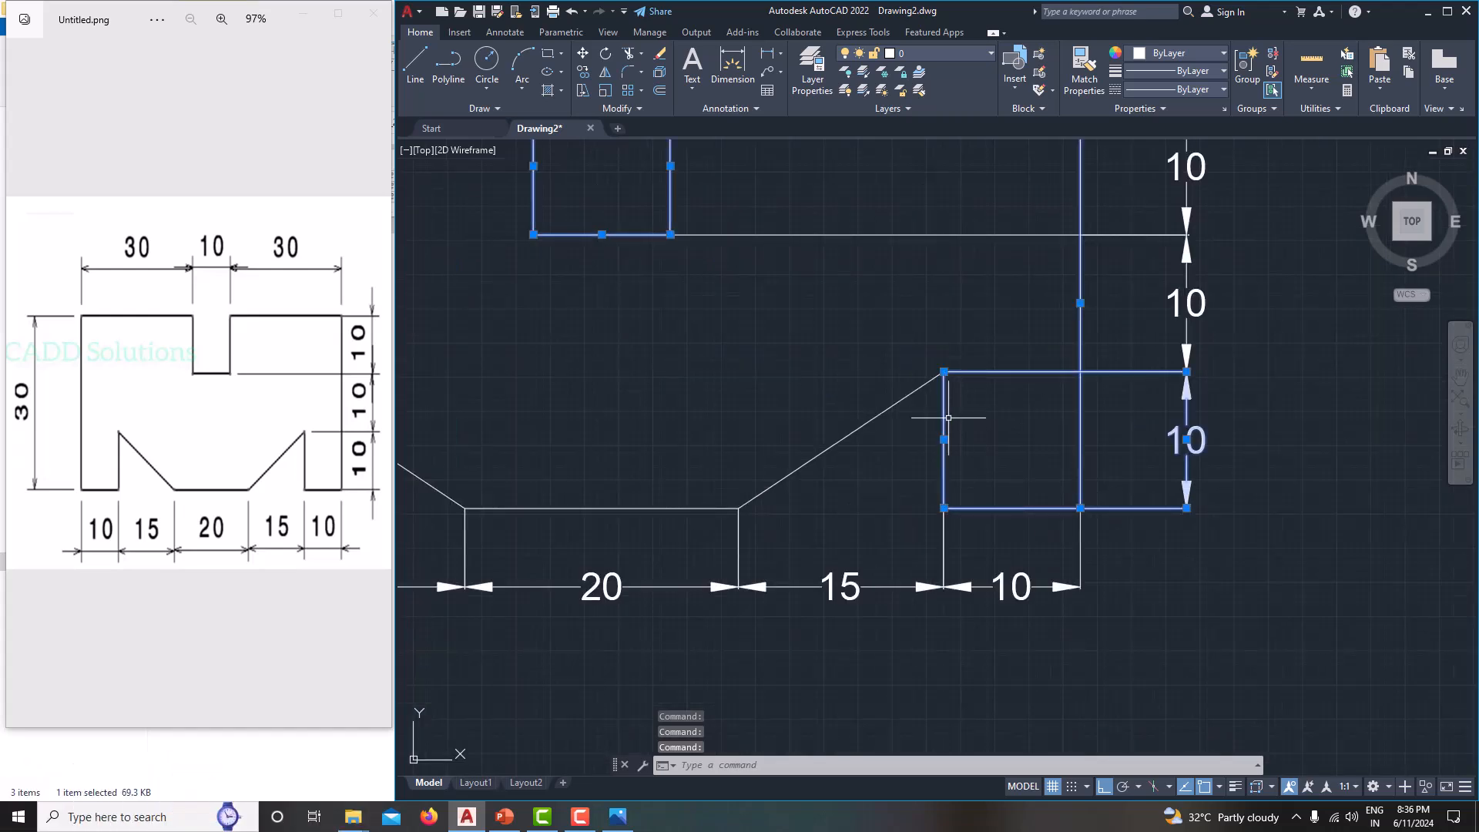
right_click(1030, 506)
key(Escape)
click(1080, 507)
key(Escape)
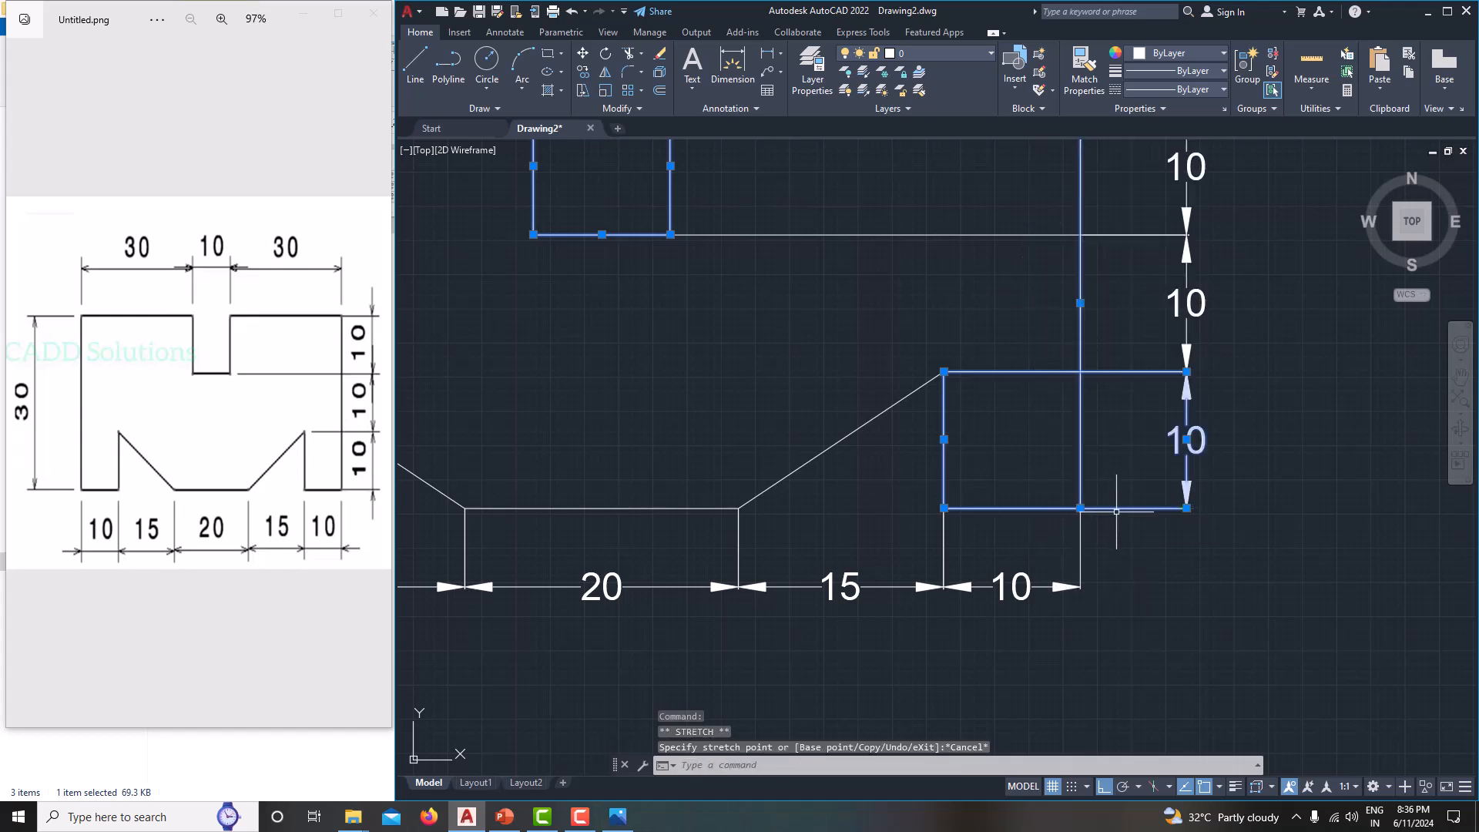
key(Escape)
scroll(1021, 510, down, 6)
mouse_move(1020, 510)
middle_down()
mouse_move(1036, 517)
mouse_move(992, 509)
mouse_move(941, 538)
middle_up()
scroll(934, 517, up, 4)
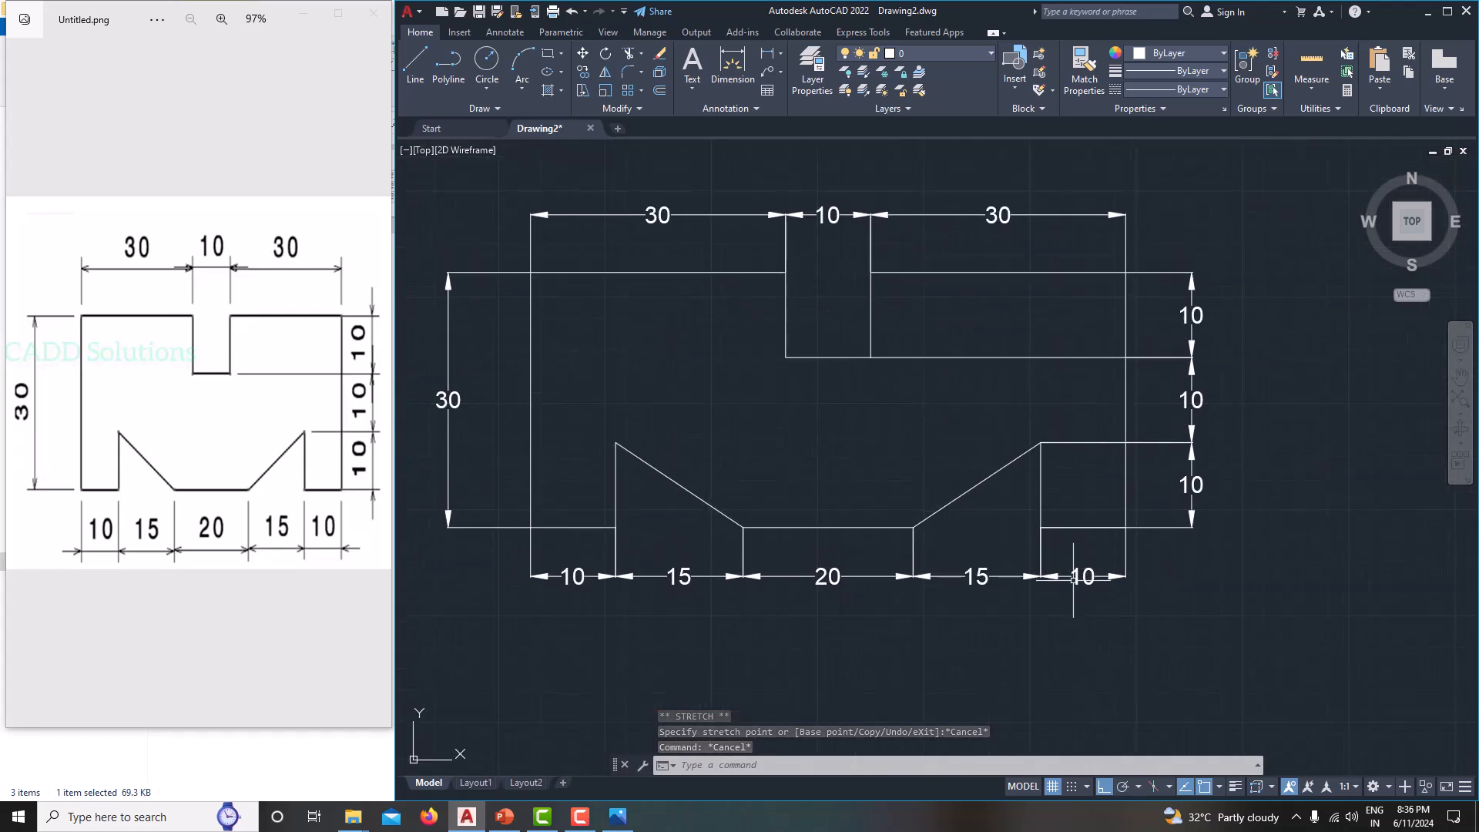
middle_drag(1083, 596, 1122, 639)
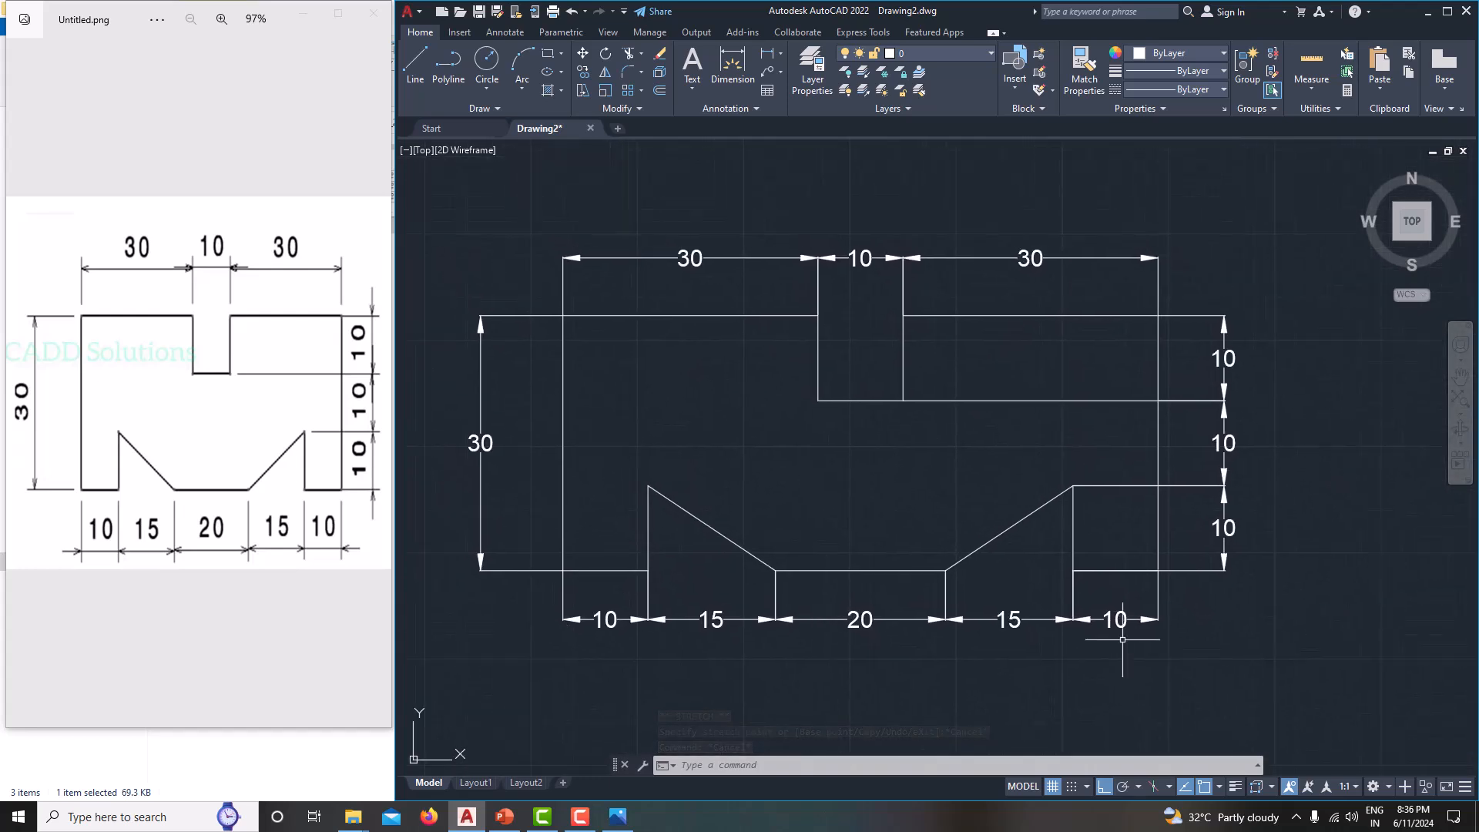